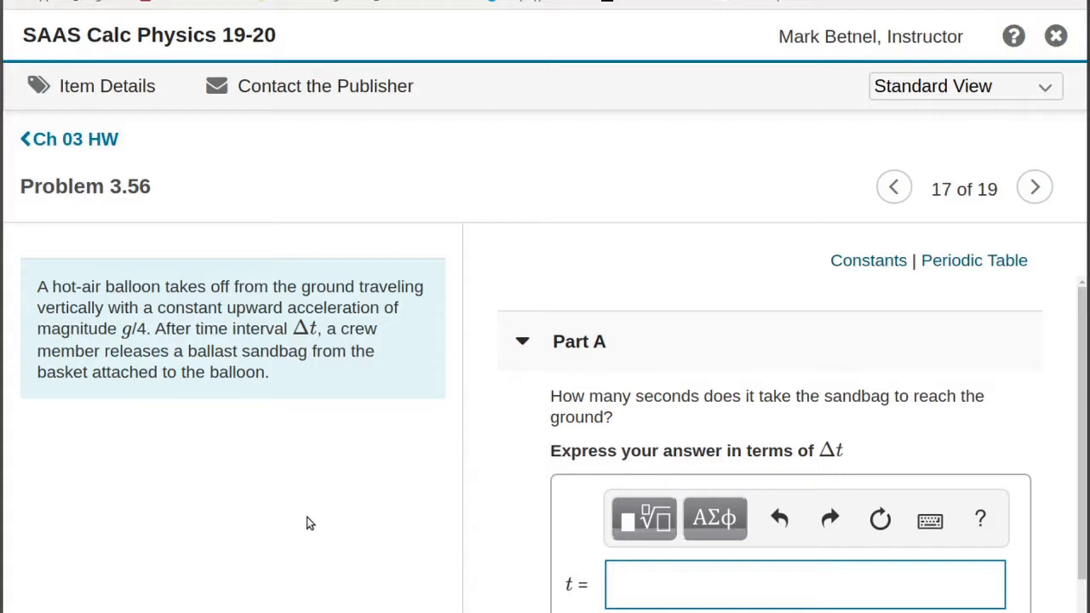
Switch to the Desmos graphing calculator and define a_1 = g/4 and g = 9.8 as the first two expressions.
key("ctrl+Tab")
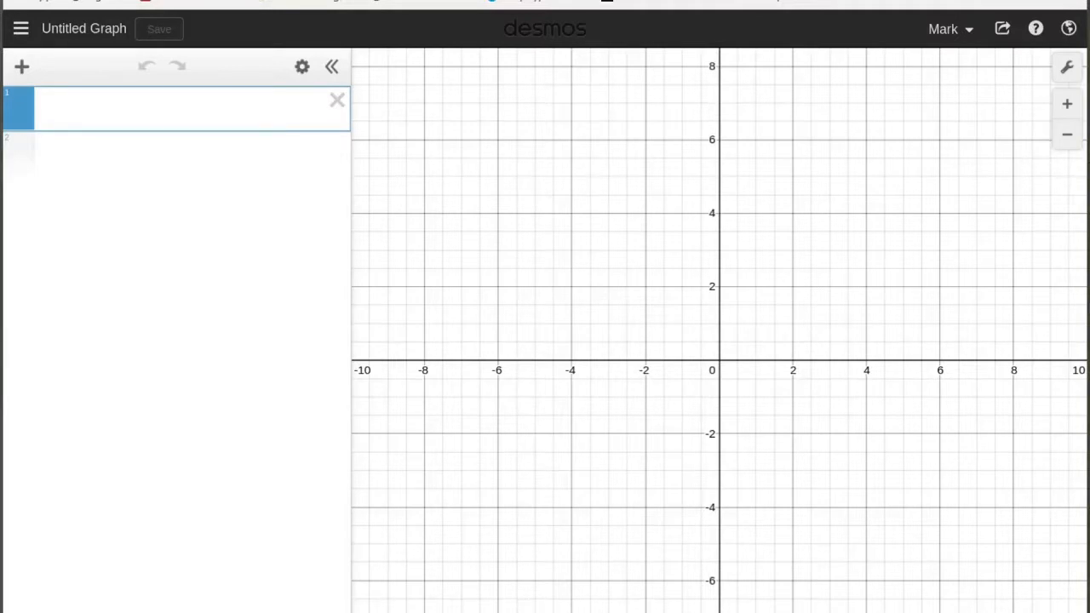
left_click(192, 117)
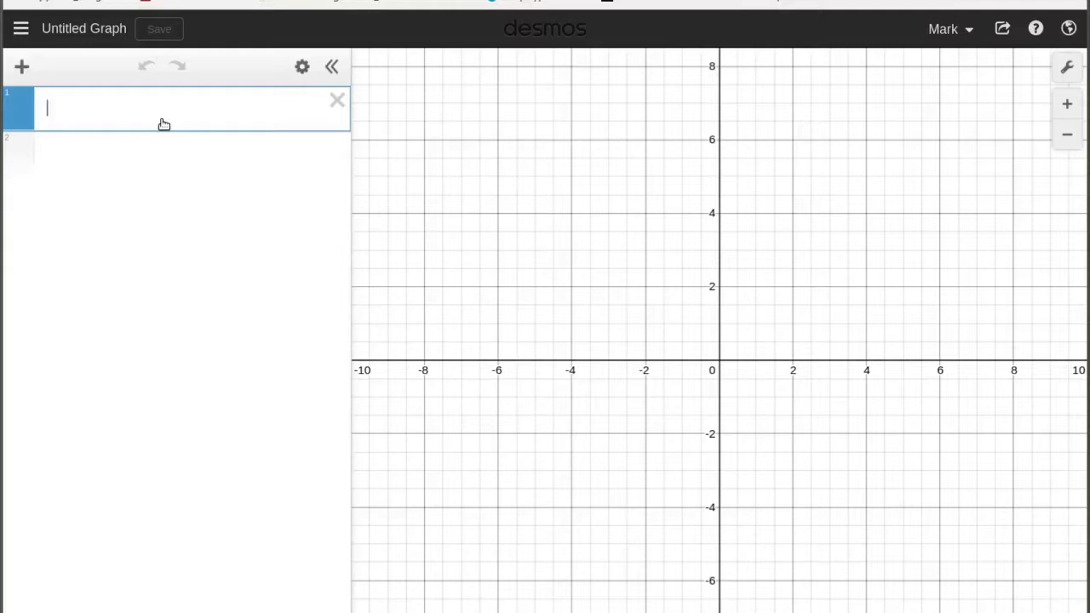
type("a1 ")
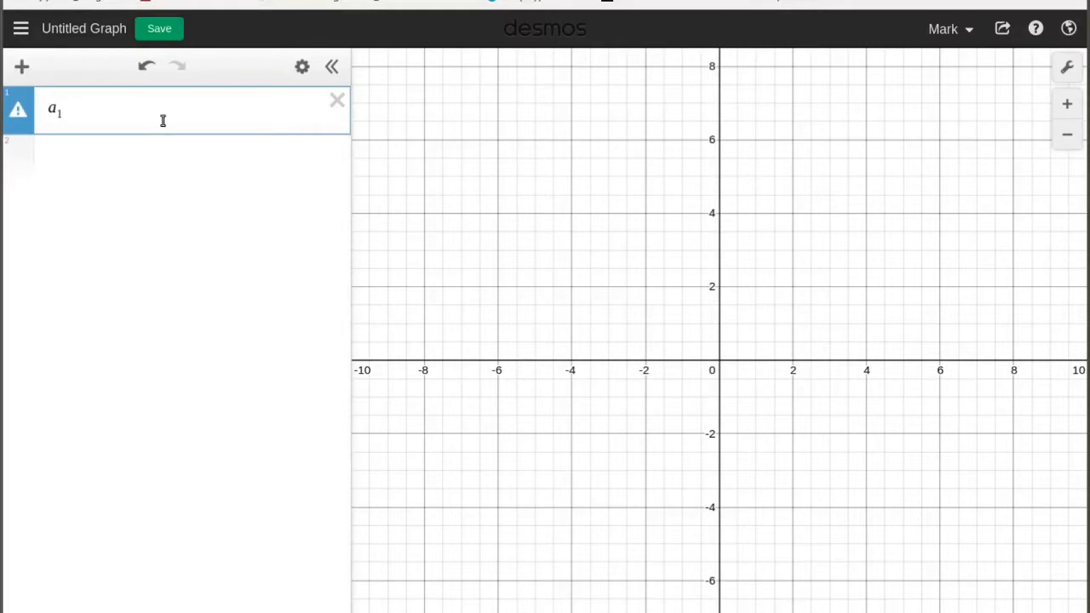
type("= g")
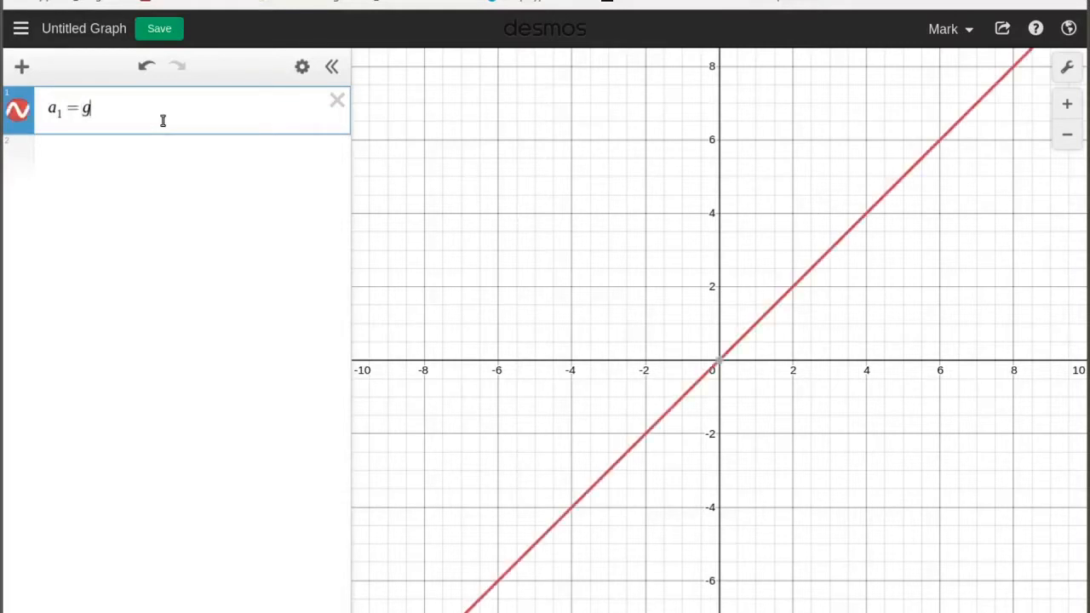
type("/4")
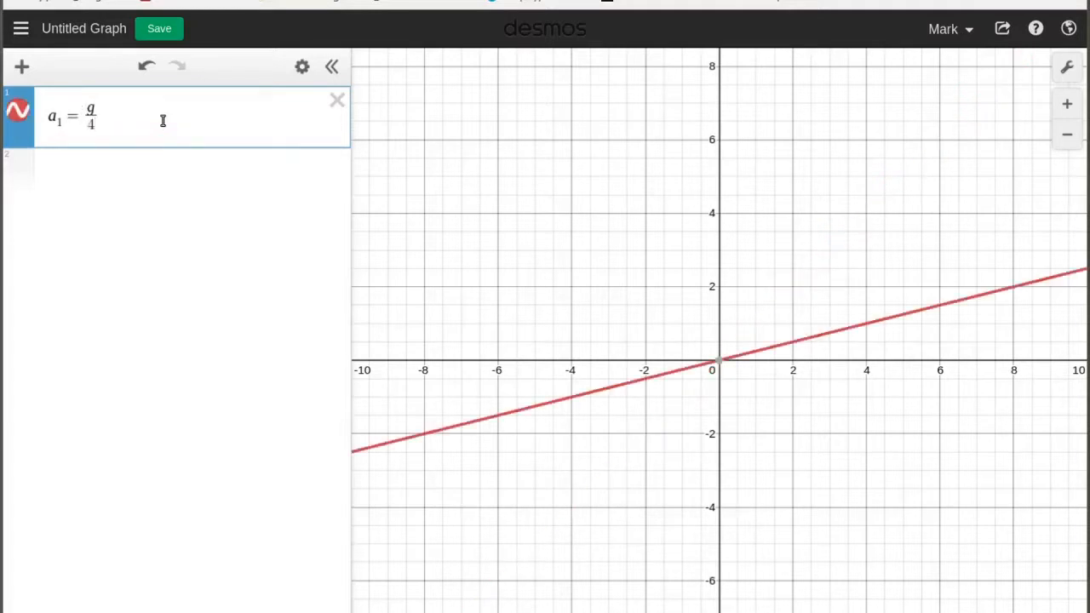
key("Return")
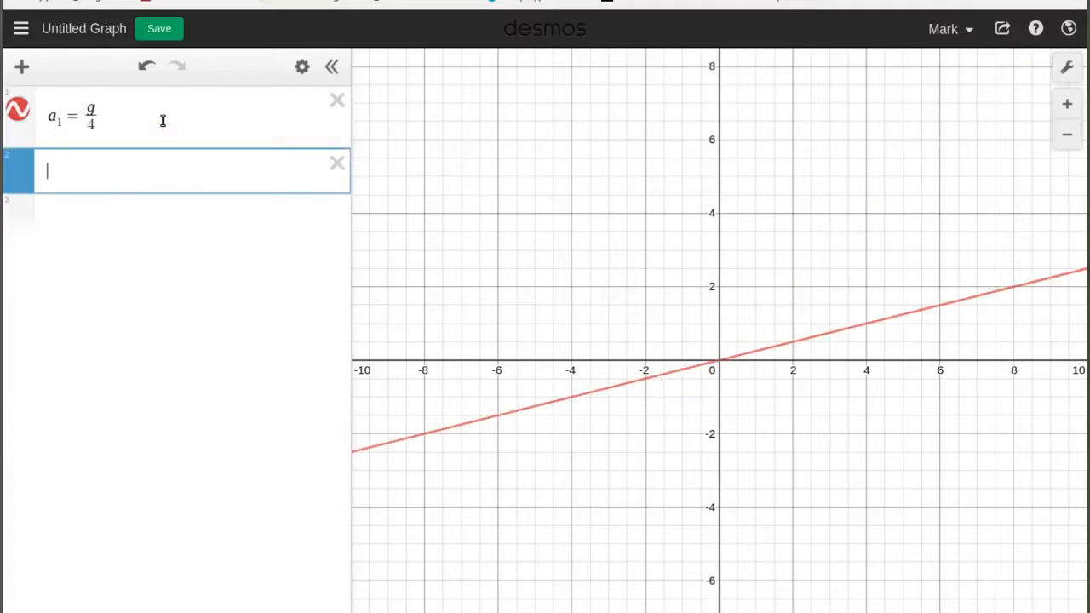
type("g = 9.8")
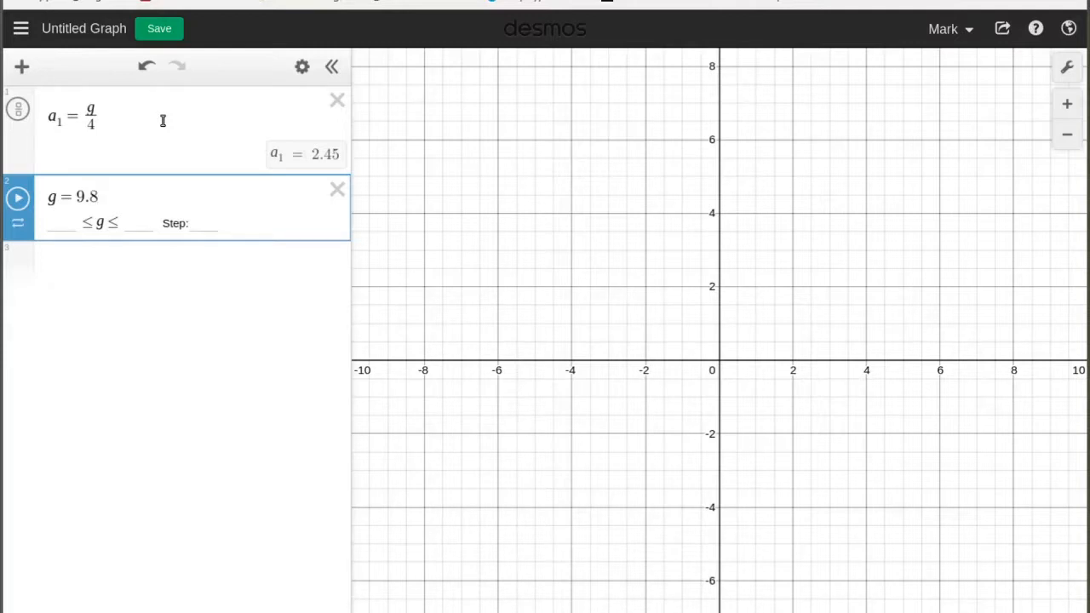
key("Return")
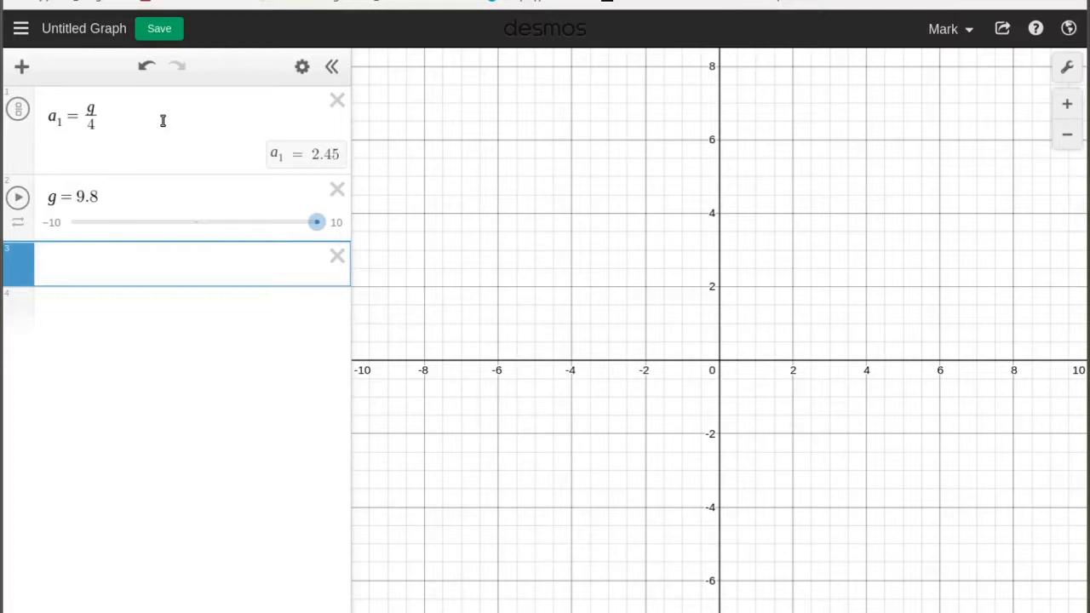
Enter the position function p_1(x) = x_{i1} + v_{i1}x + (1/2)a_1x^2 and add sliders for both x_{i1} and v_{i1}.
type("p1")
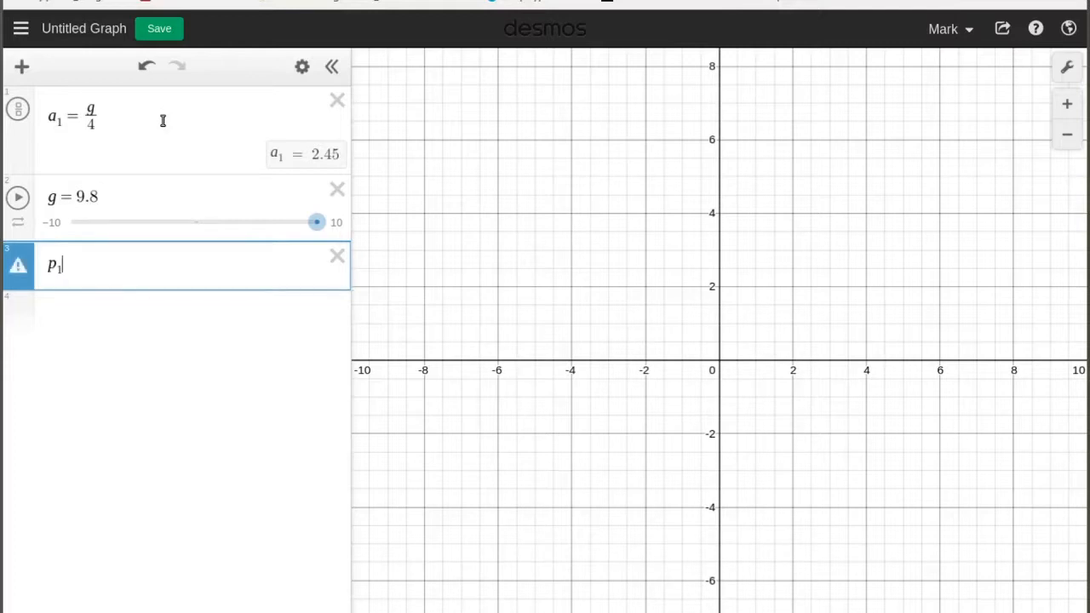
type("(x)")
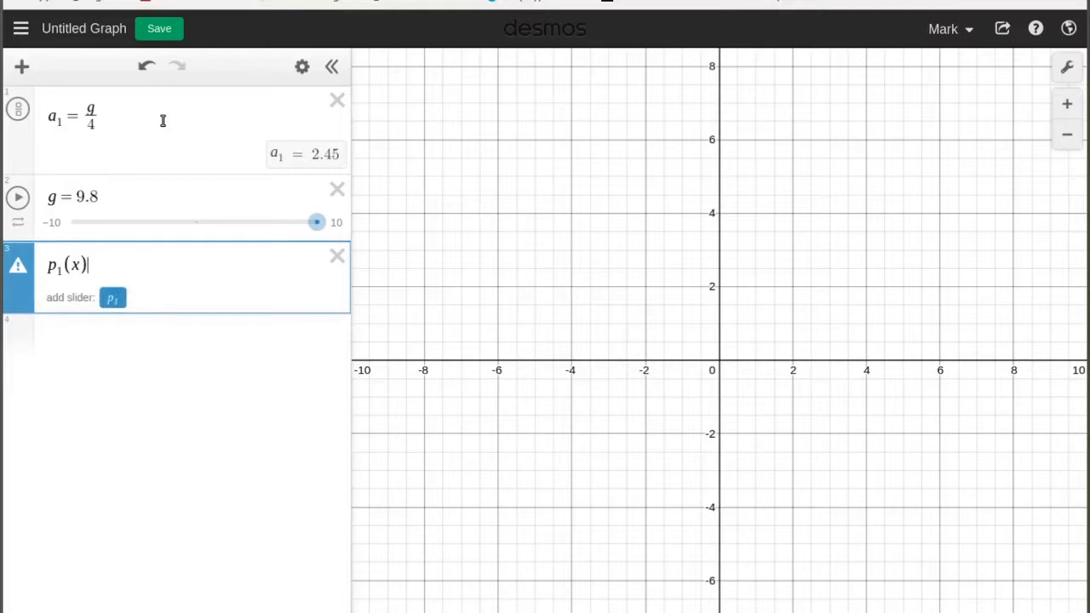
type("=x")
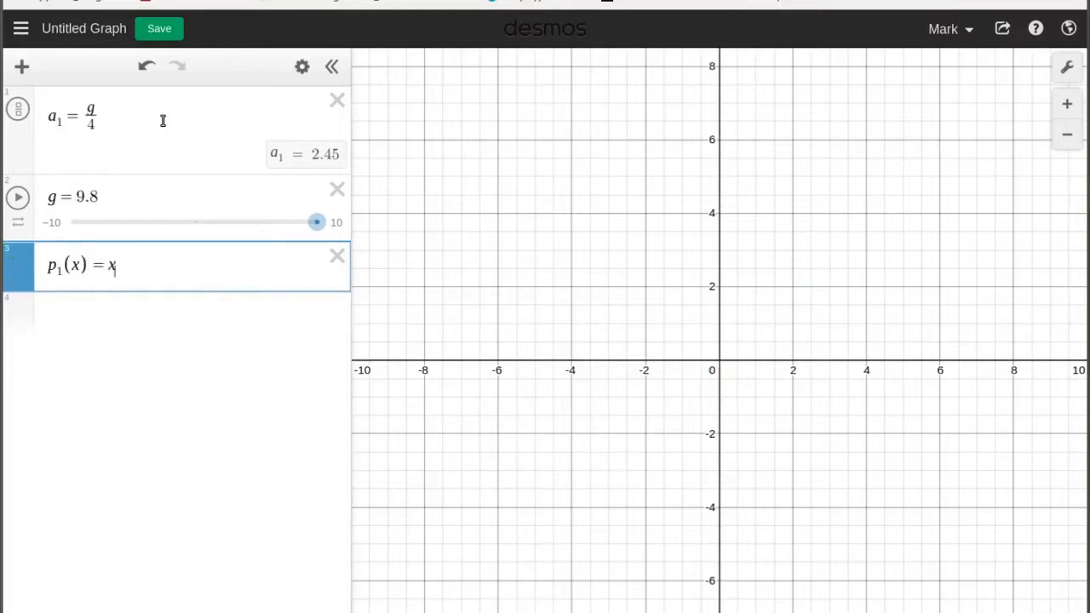
type("_i1")
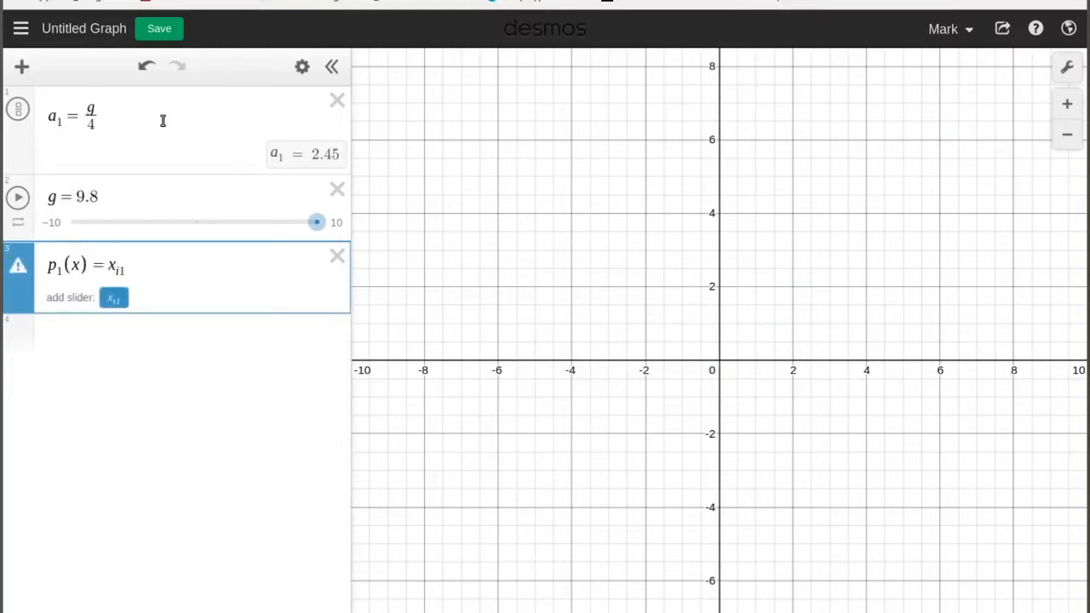
type("+")
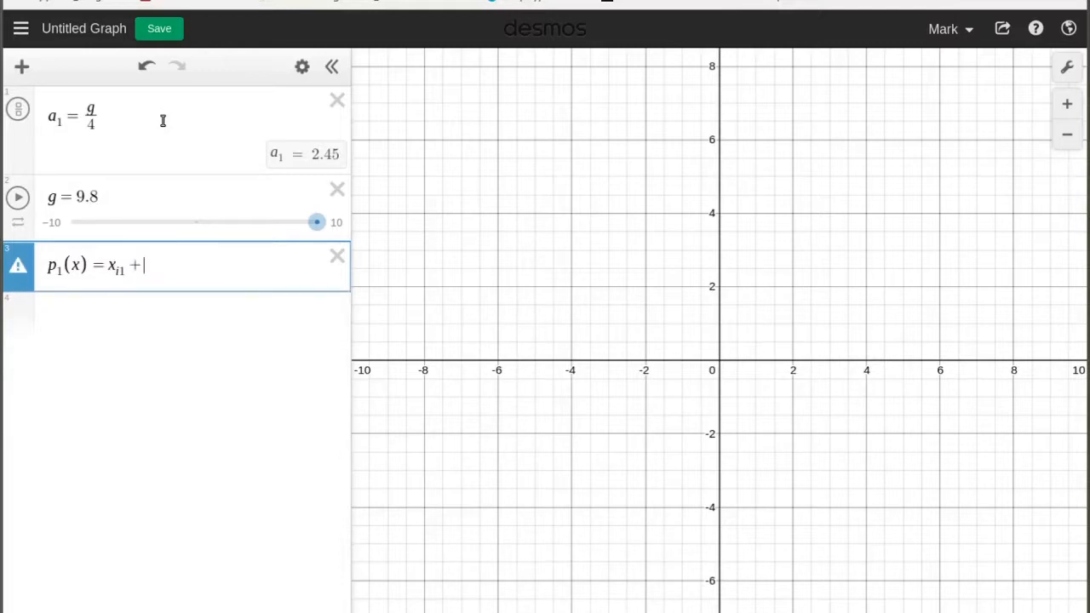
type("v_i1")
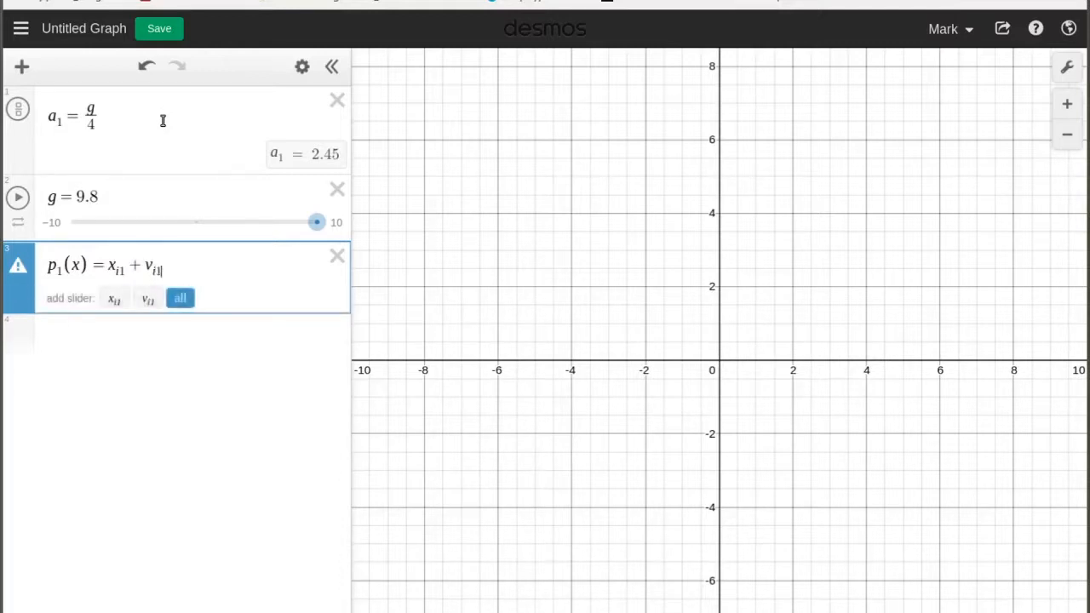
type("*x")
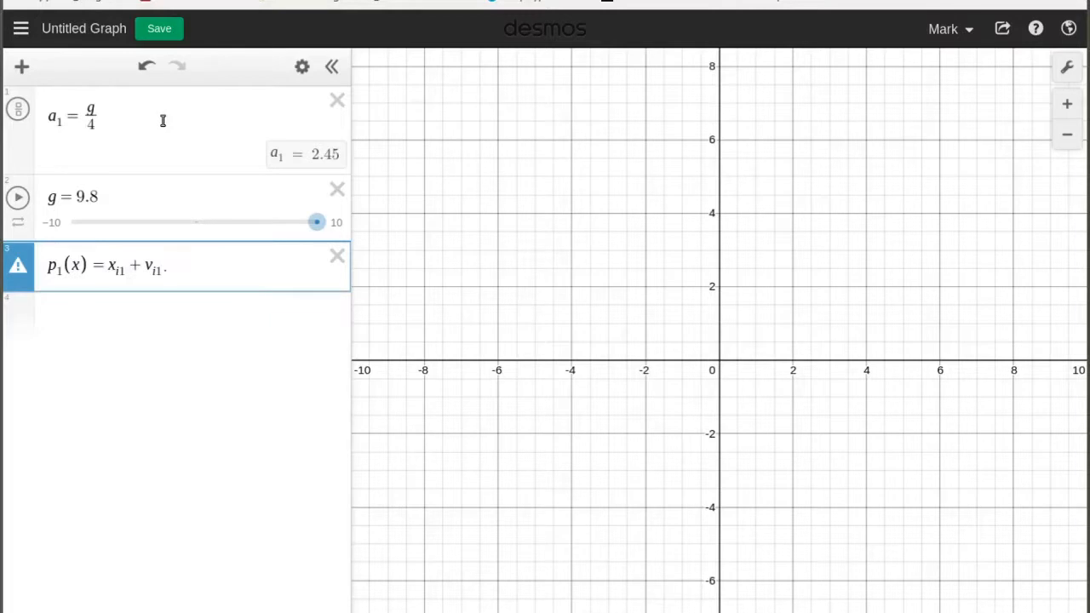
key("BackSpace")
key("BackSpace")
key("Right")
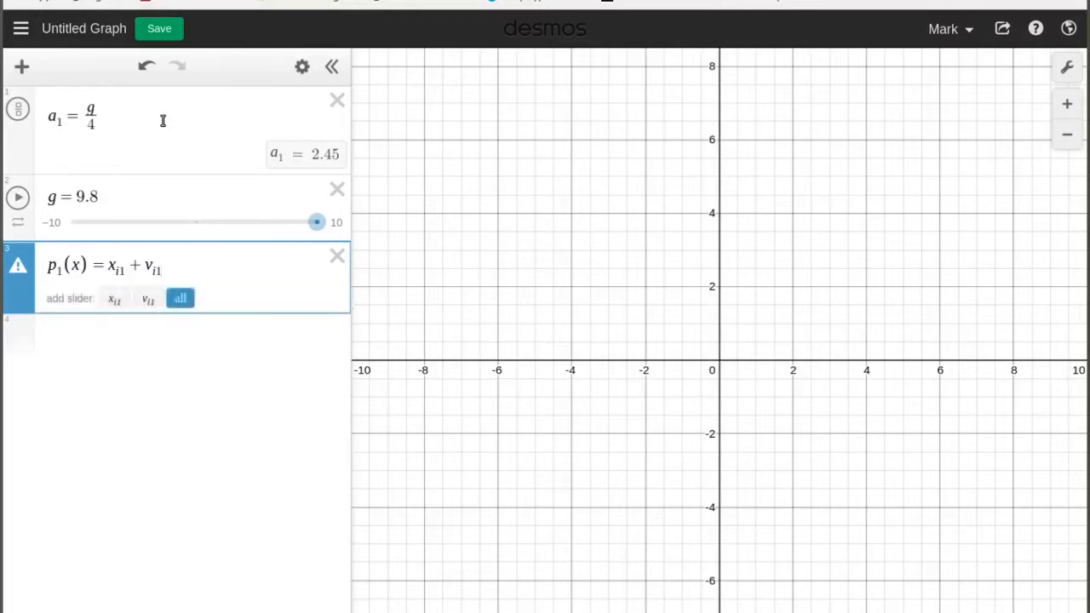
type("x + ")
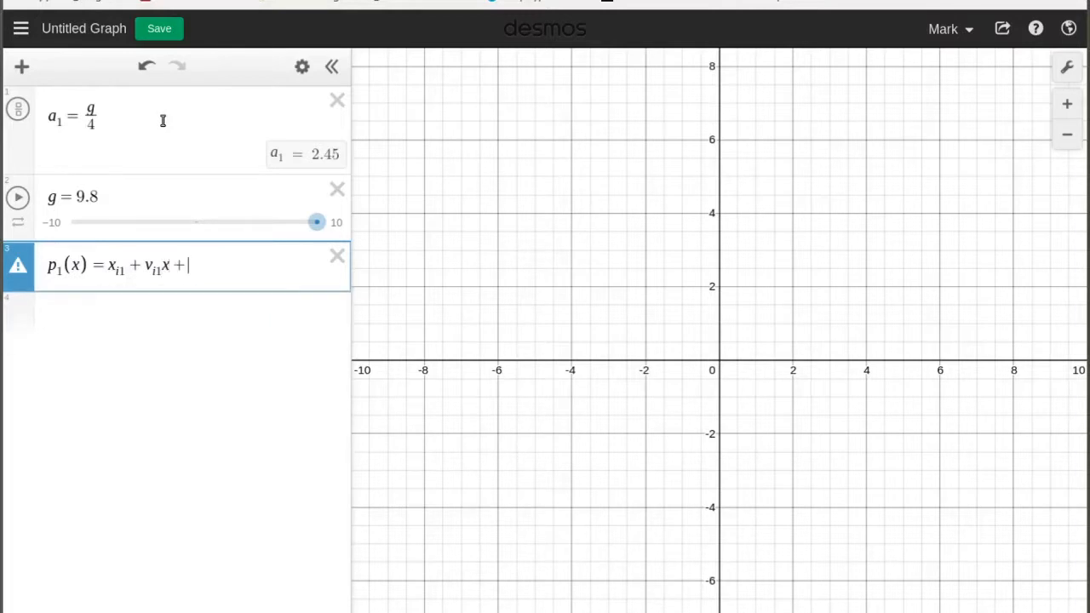
type("1/2")
key("Right")
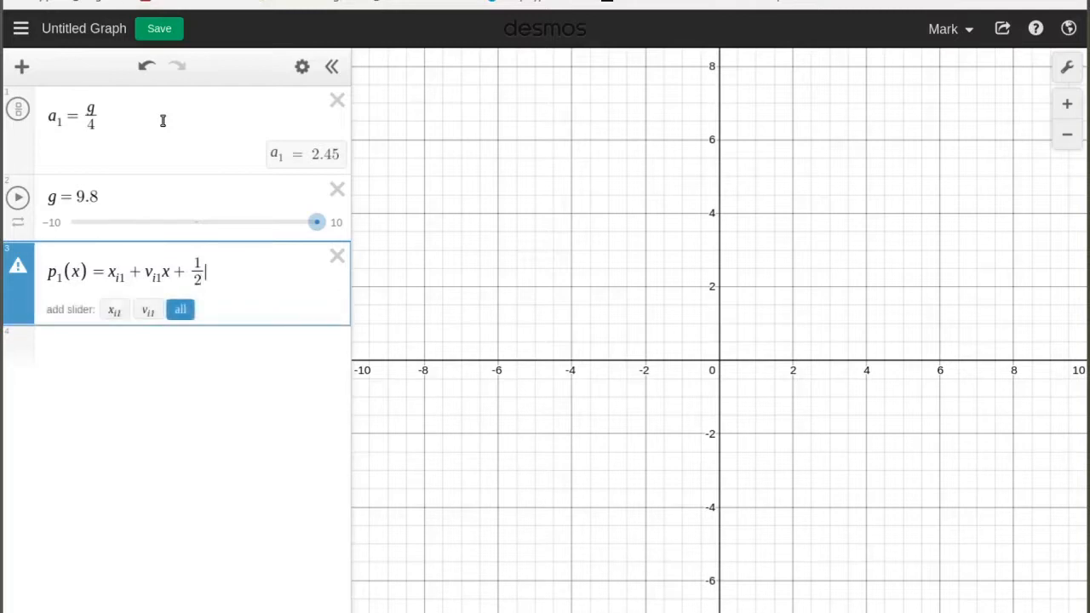
type("a_1x^2")
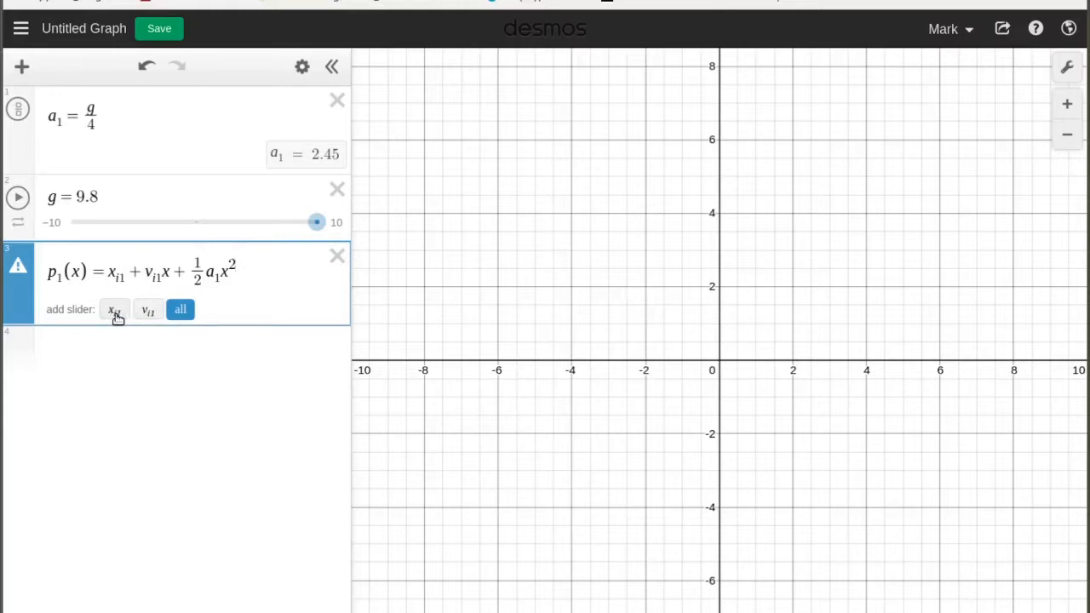
left_click(177, 315)
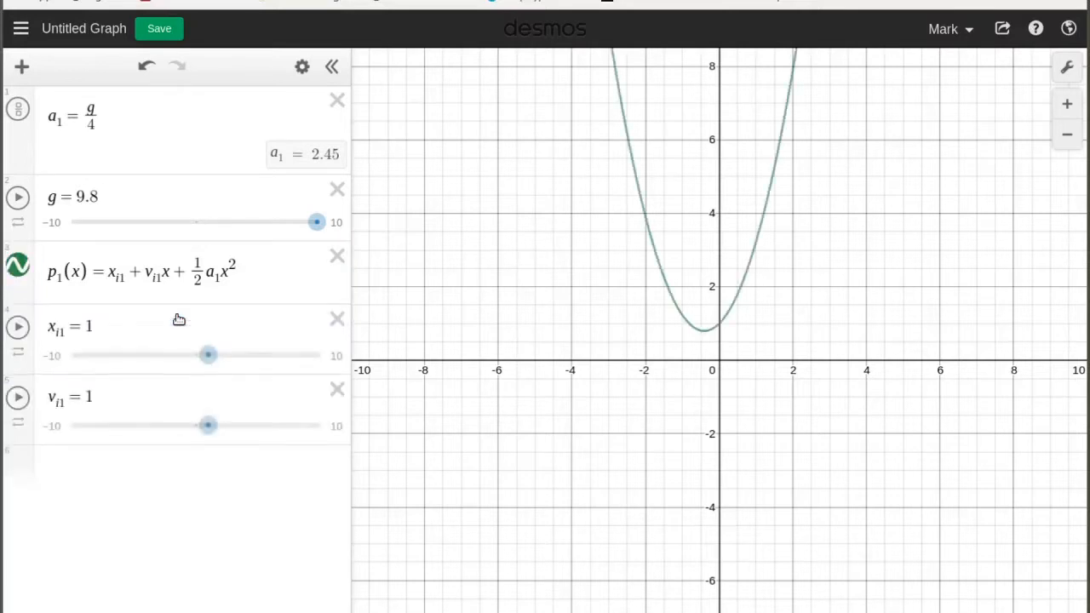
Turn on Projector Mode in the graph settings.
left_click(1065, 68)
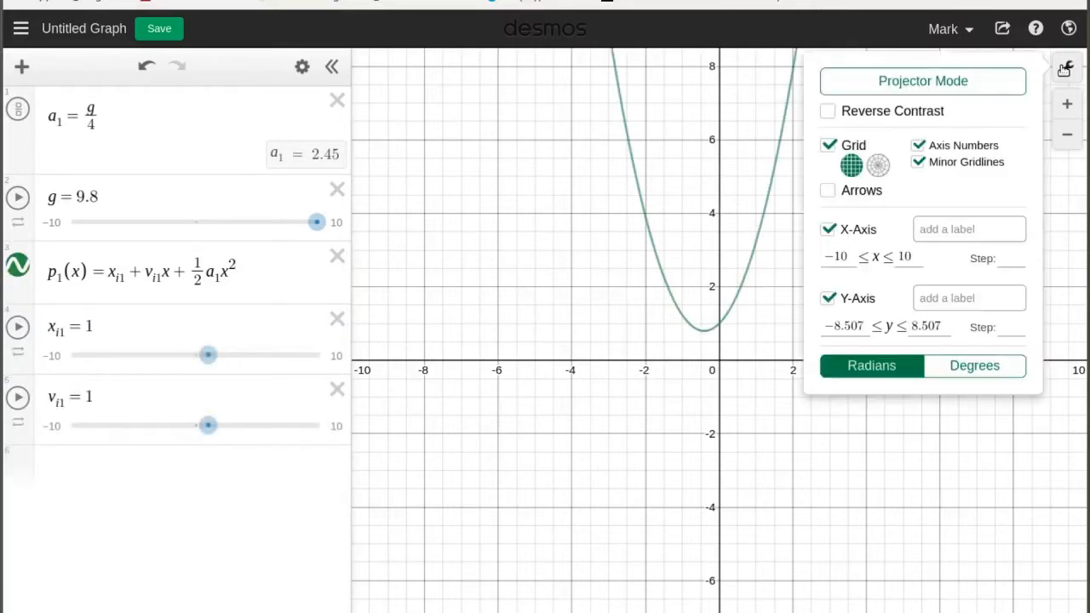
left_click(990, 81)
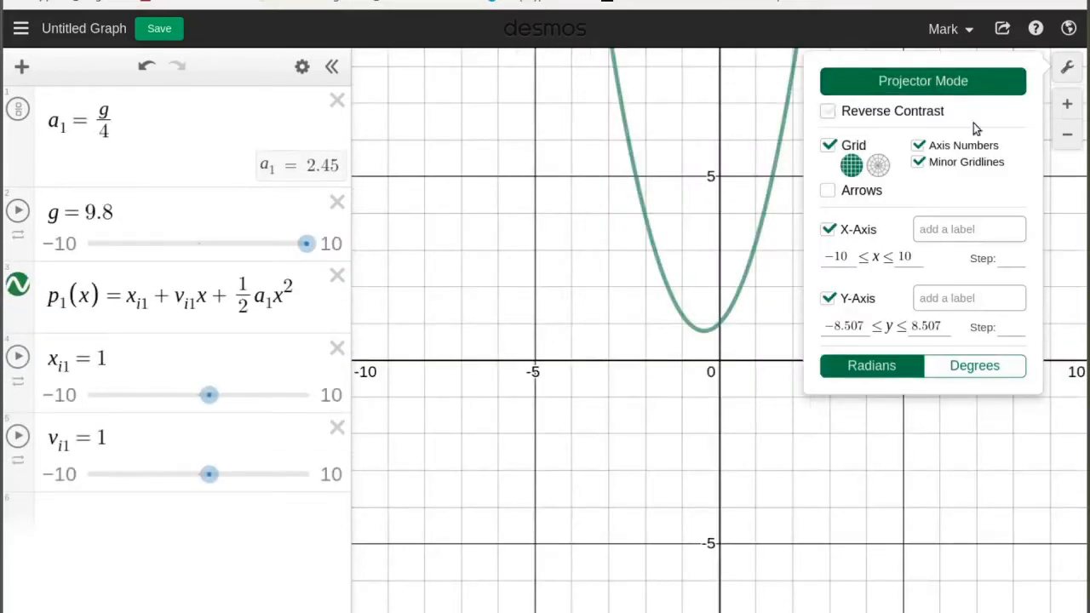
left_click(435, 465)
Try the x_{i1} slider at 1.8 and the v_{i1} slider at 2.6, 7.1 and −2 to explore the curve.
mouse_move(211, 401)
left_mouse_down()
mouse_move(160, 400)
mouse_move(258, 400)
mouse_move(168, 402)
mouse_move(248, 415)
mouse_move(217, 415)
left_mouse_up()
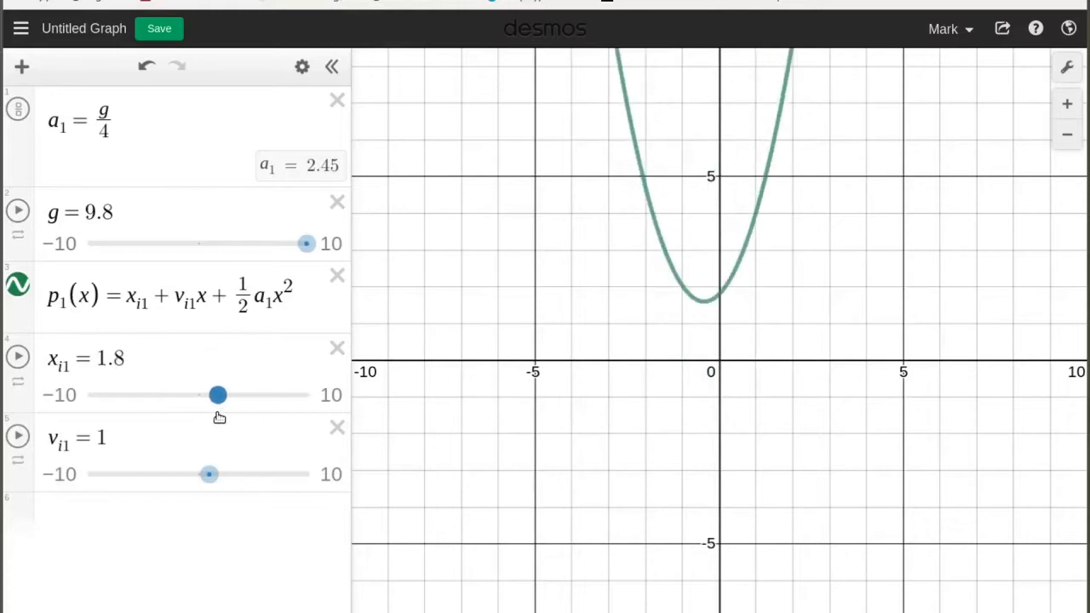
left_click(719, 298)
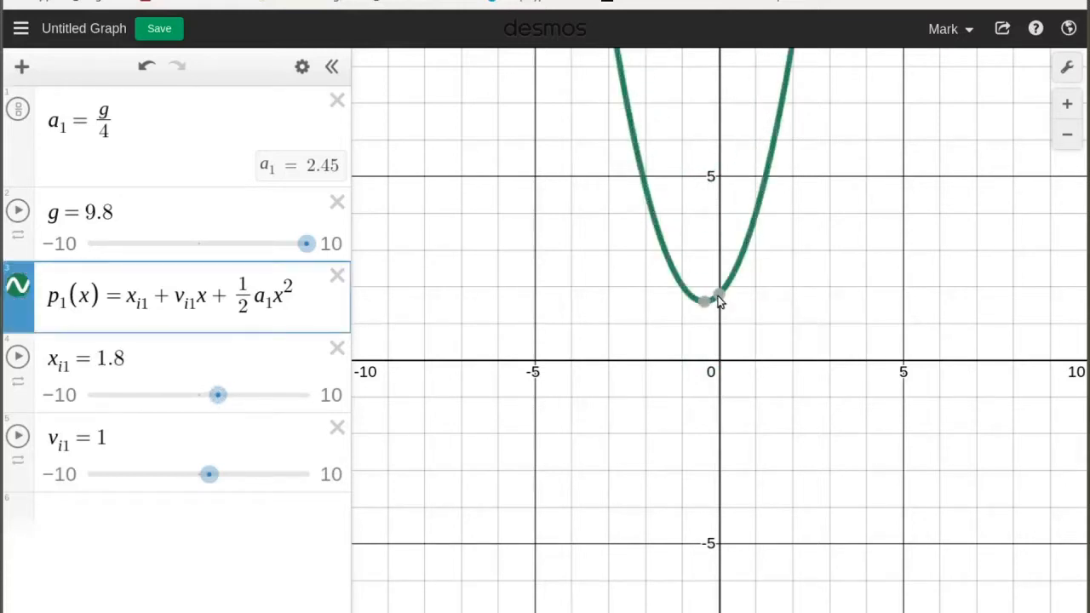
left_click_drag(209, 474, 227, 493)
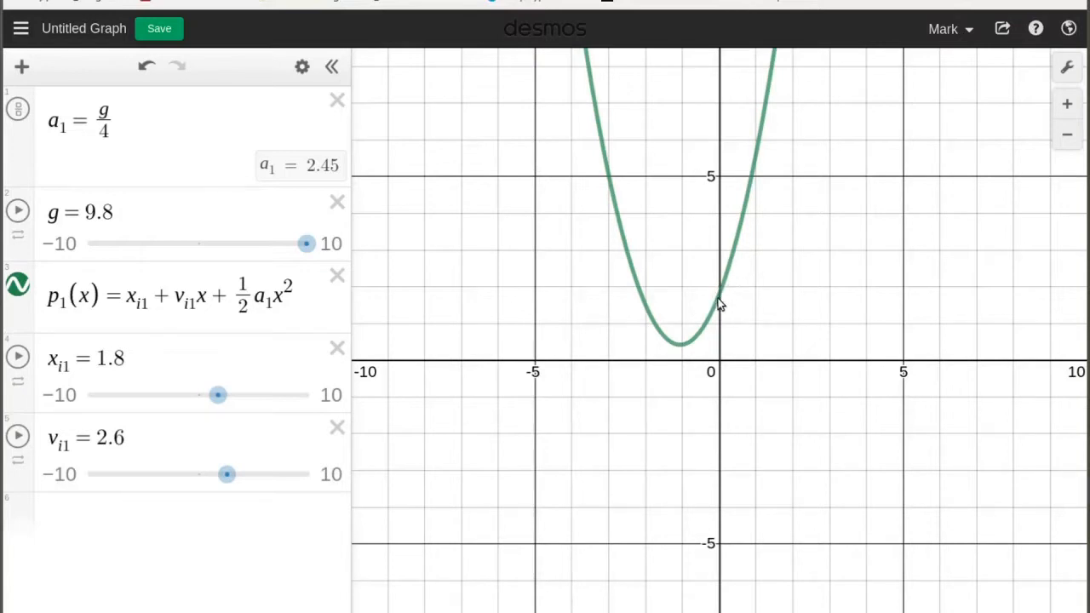
left_click_drag(235, 481, 285, 477)
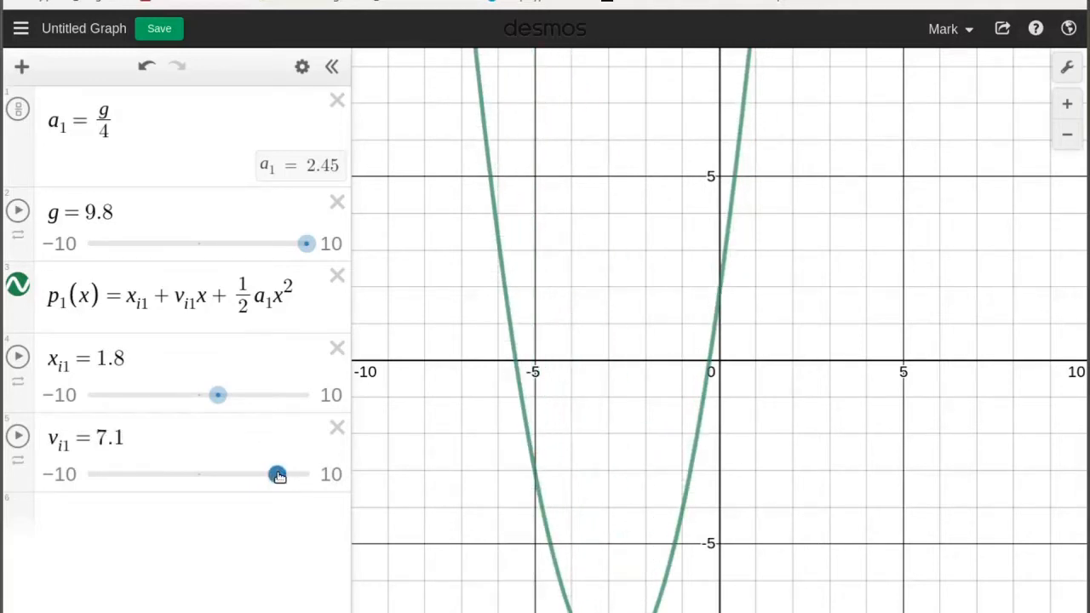
left_click_drag(276, 474, 176, 475)
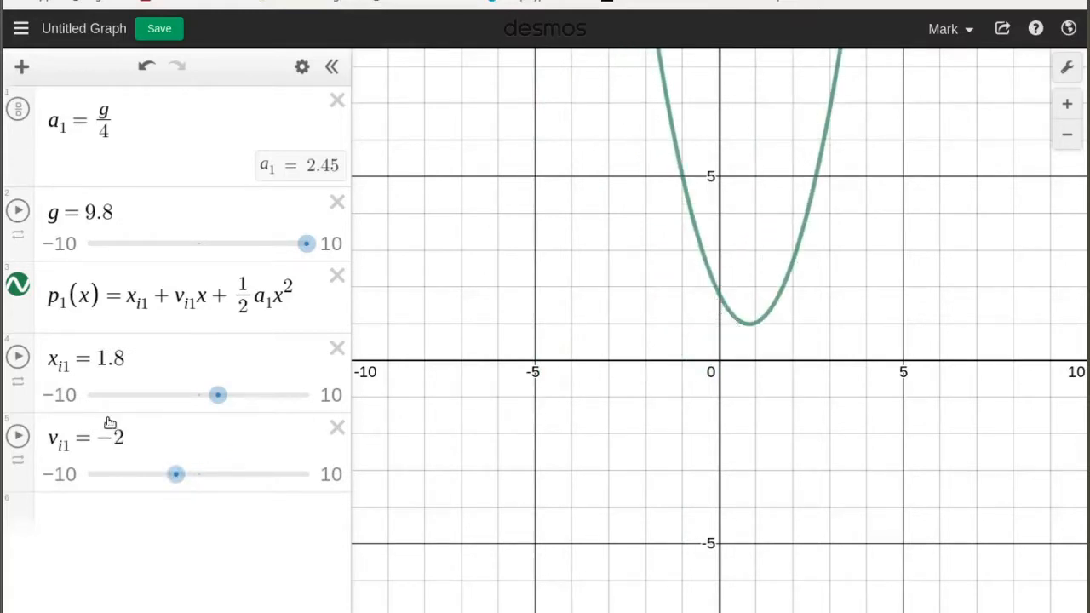
Set both the initial position x_{i1} and the initial velocity v_{i1} to 0.
left_click(138, 357)
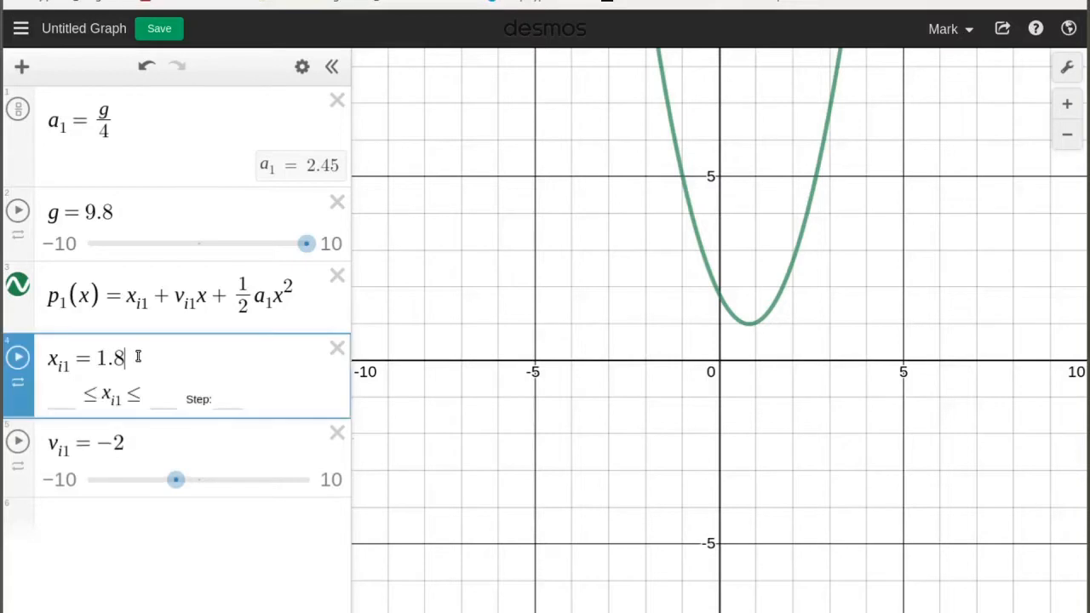
key("BackSpace")
key("BackSpace")
key("BackSpace")
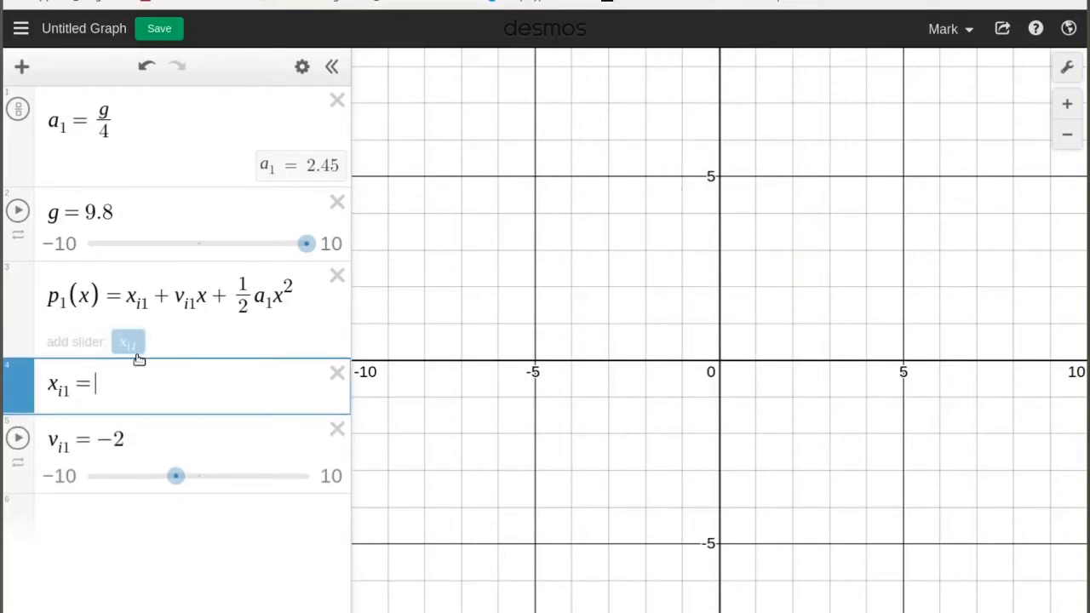
type("0")
key("Down")
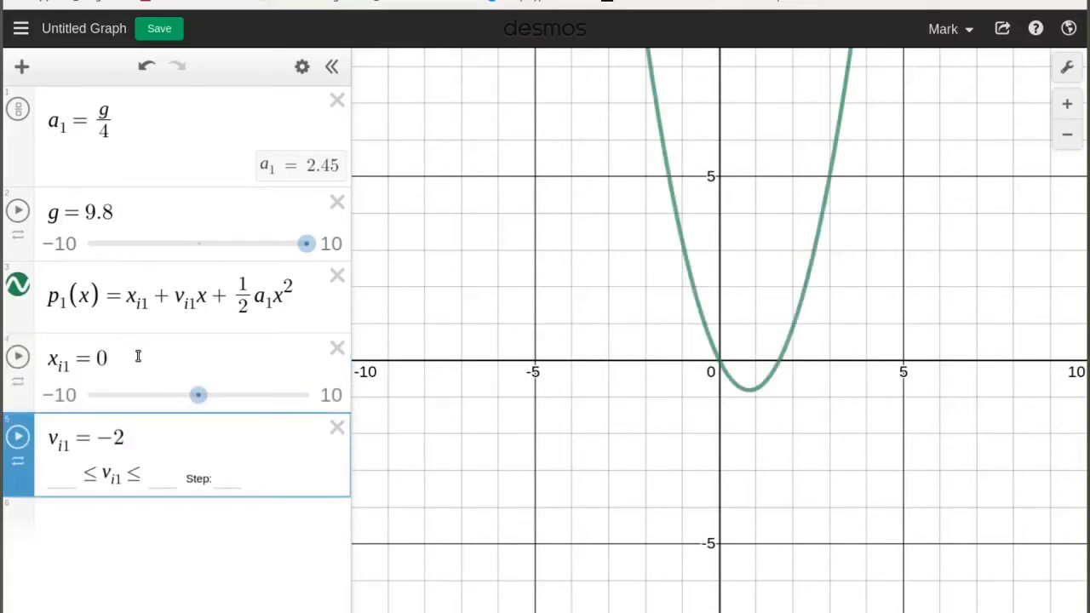
key("BackSpace")
key("BackSpace")
type("0")
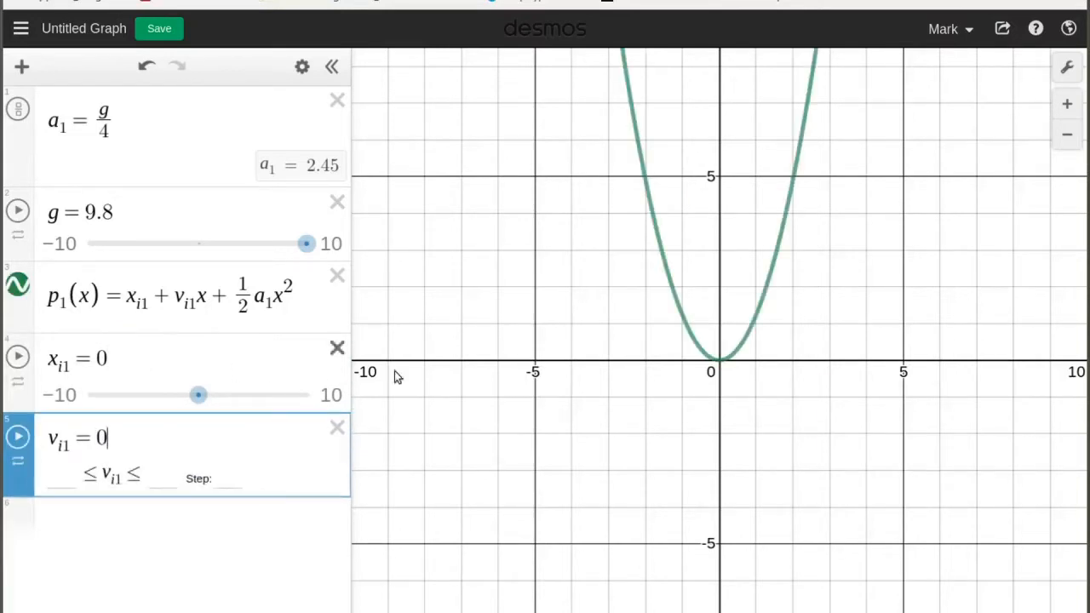
Restrict the position function p_1(x) to the domain x > 0.
left_click_drag(783, 363, 765, 508)
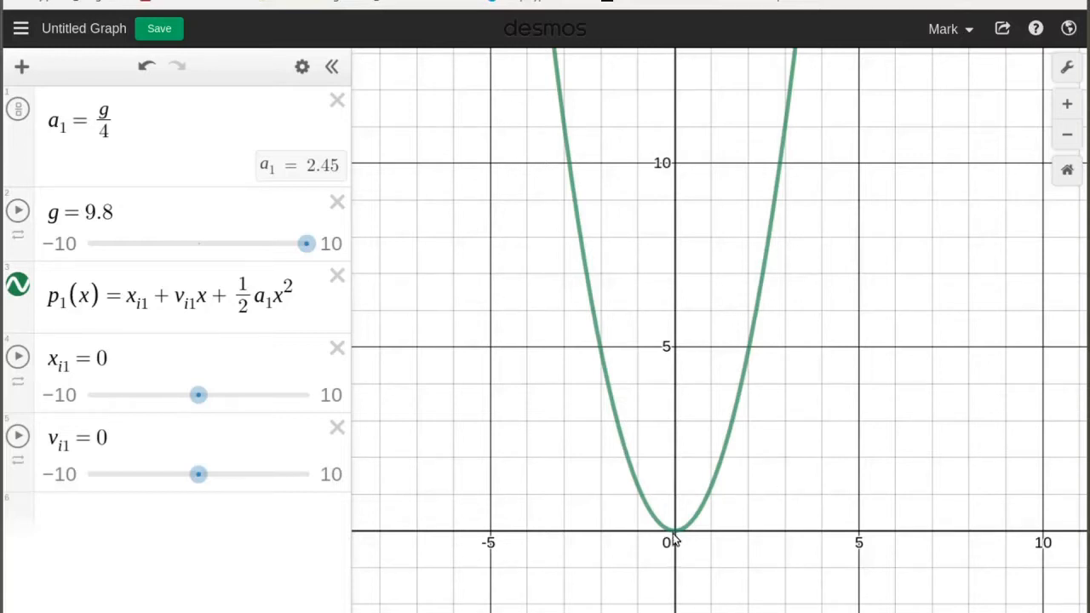
left_click(307, 297)
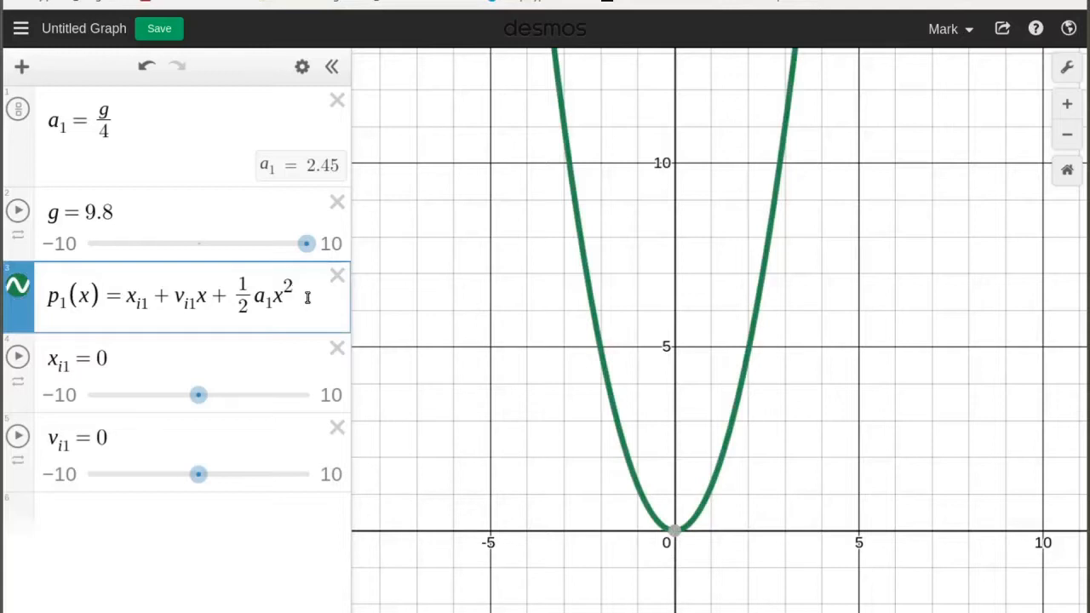
type("{")
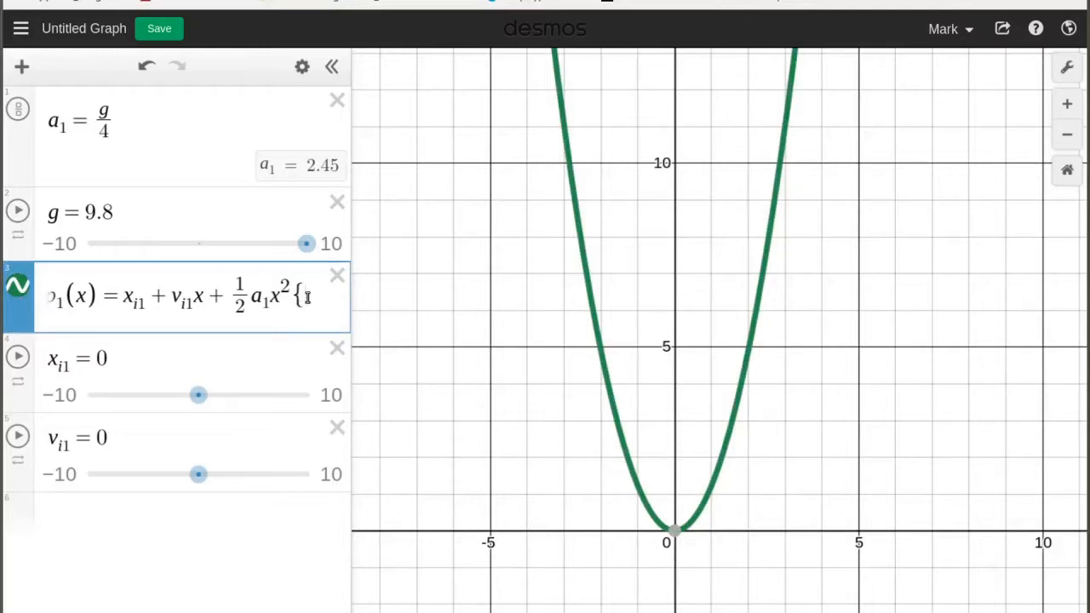
type("x > ")
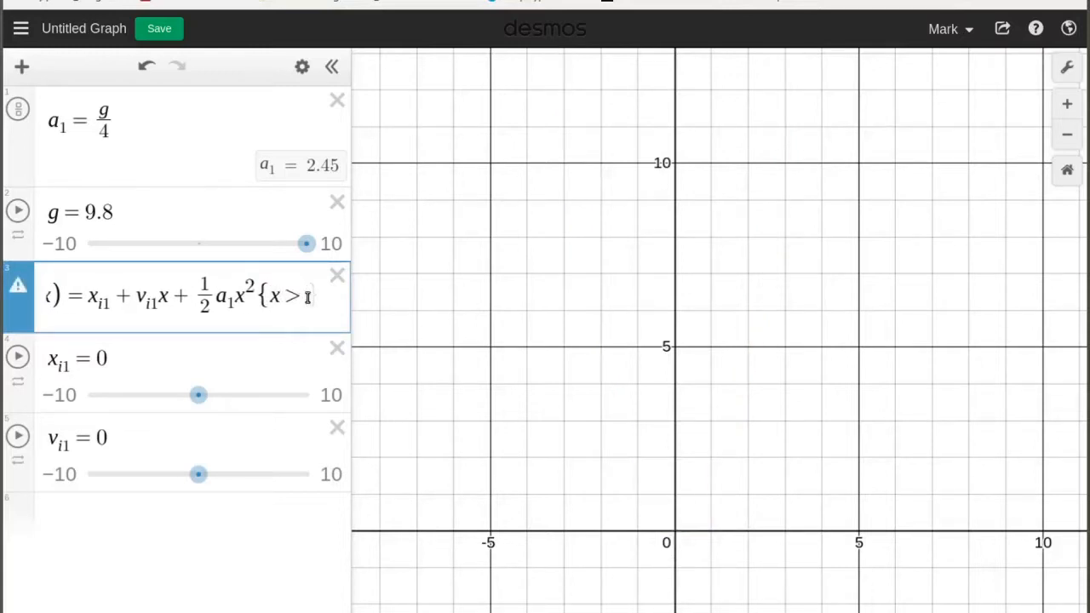
type("0")
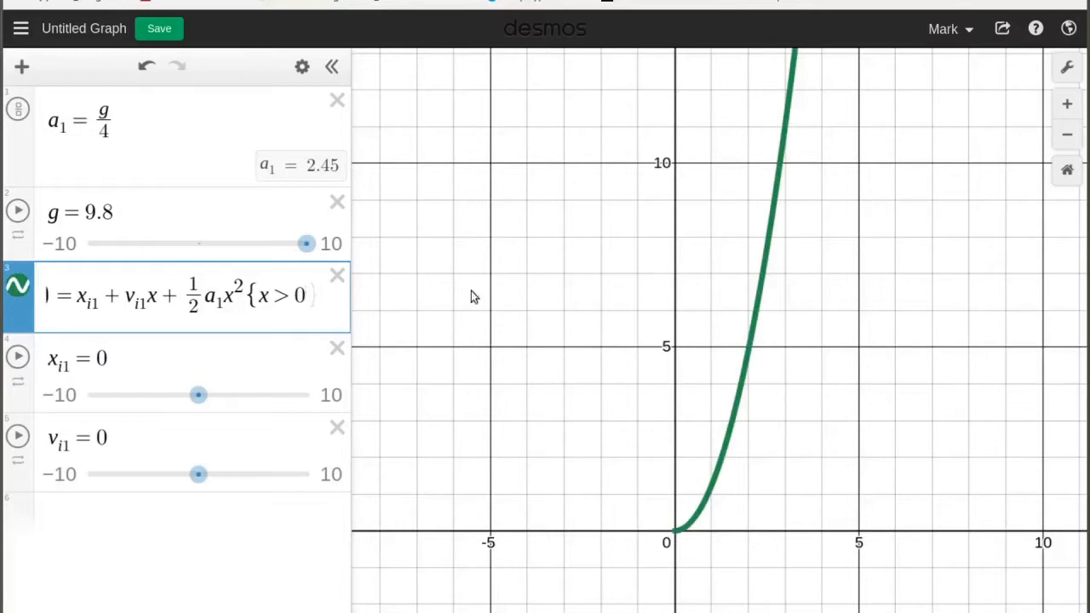
left_click(725, 314)
left_click_drag(725, 314, 629, 372)
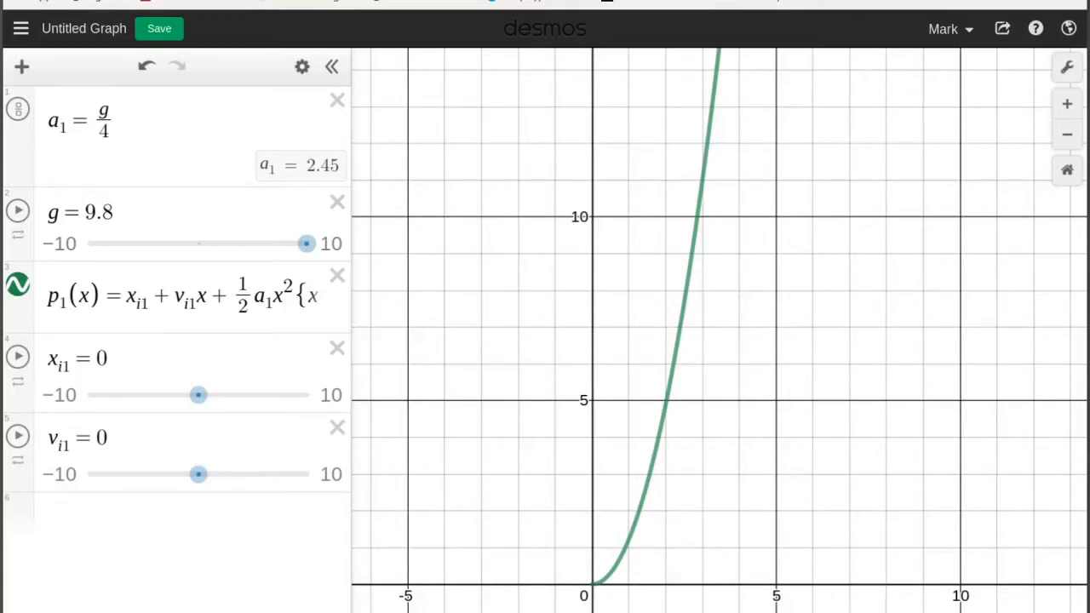
Check the balloon problem statement, then return to the graph and define the release time as D_t = 5.
key("ctrl+Tab")
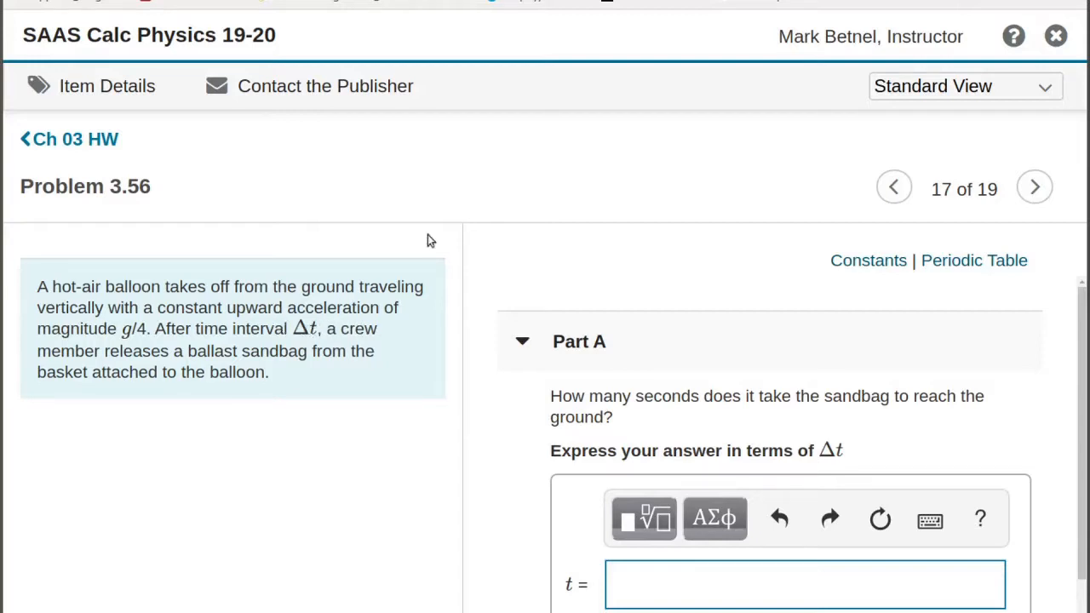
left_click(256, 2)
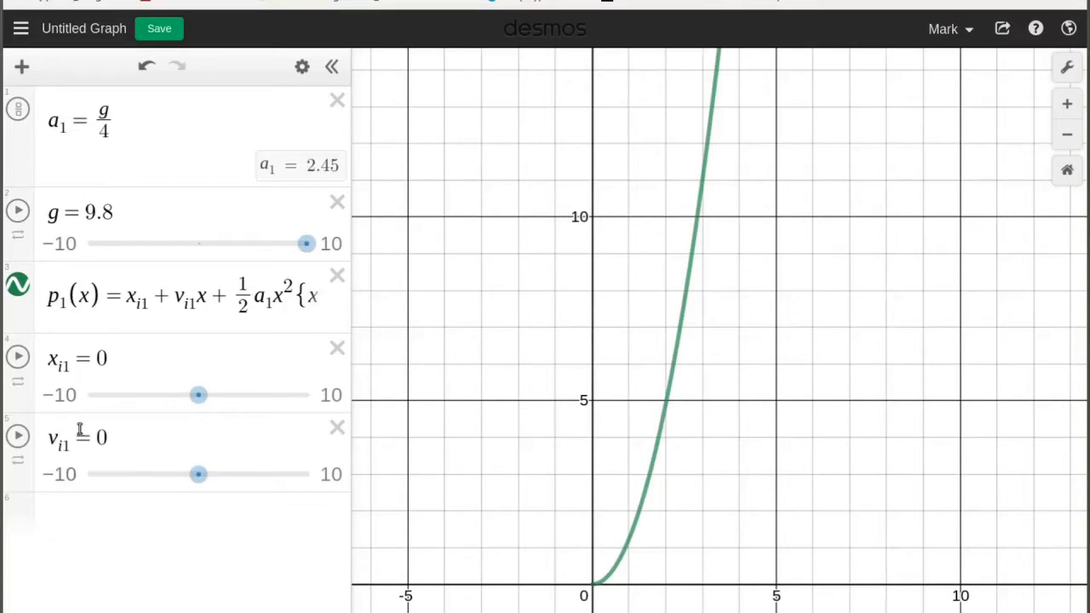
left_click(72, 511)
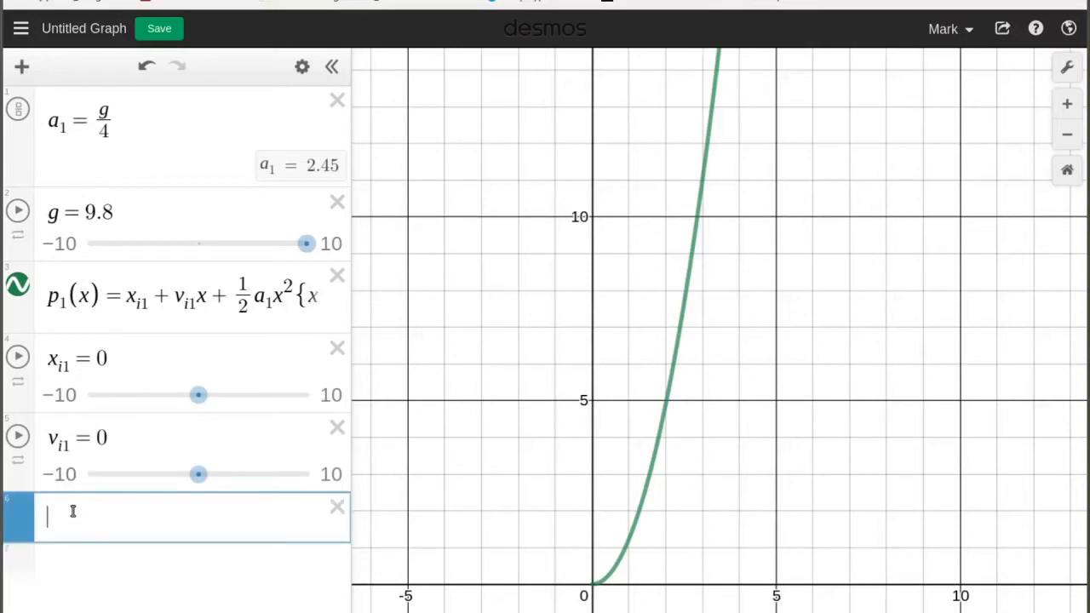
type("D_t ")
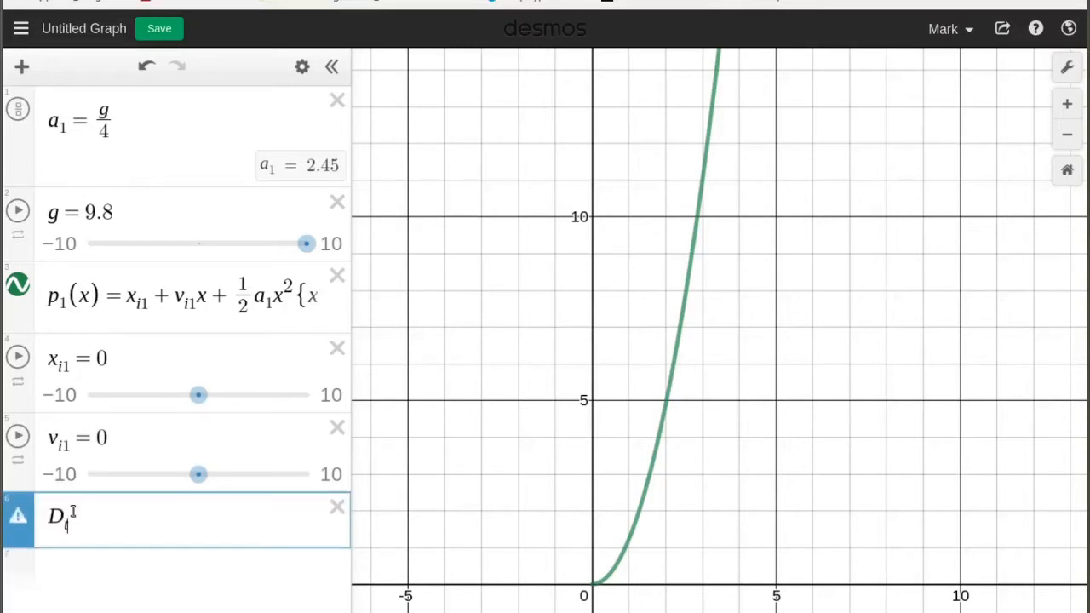
type("= 5")
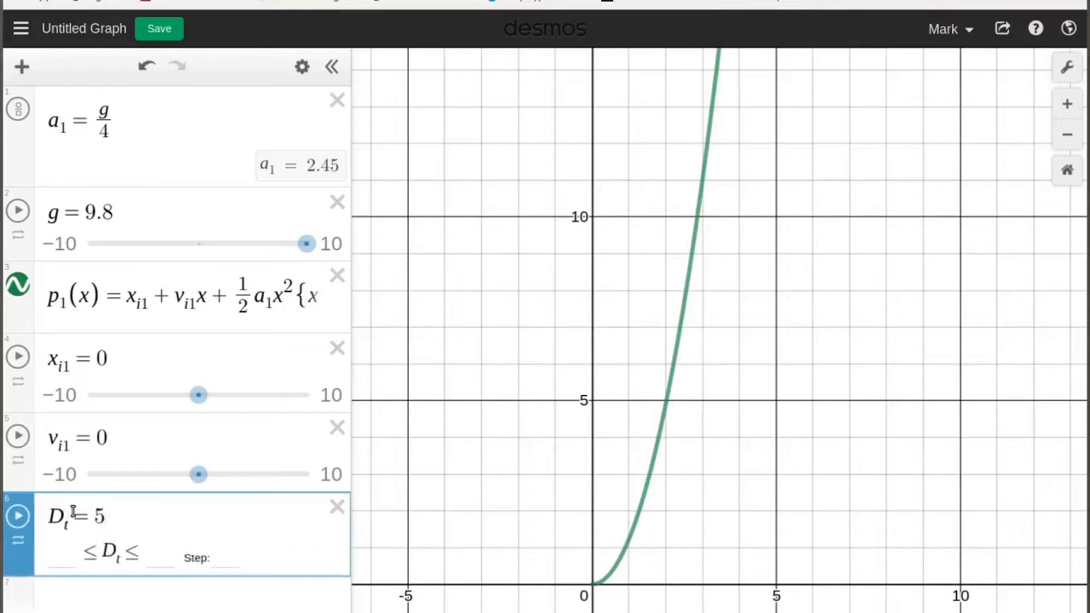
Plot the point (D_t, p_1(D_t)) on the balloon's curve and show its coordinates.
left_click(155, 594)
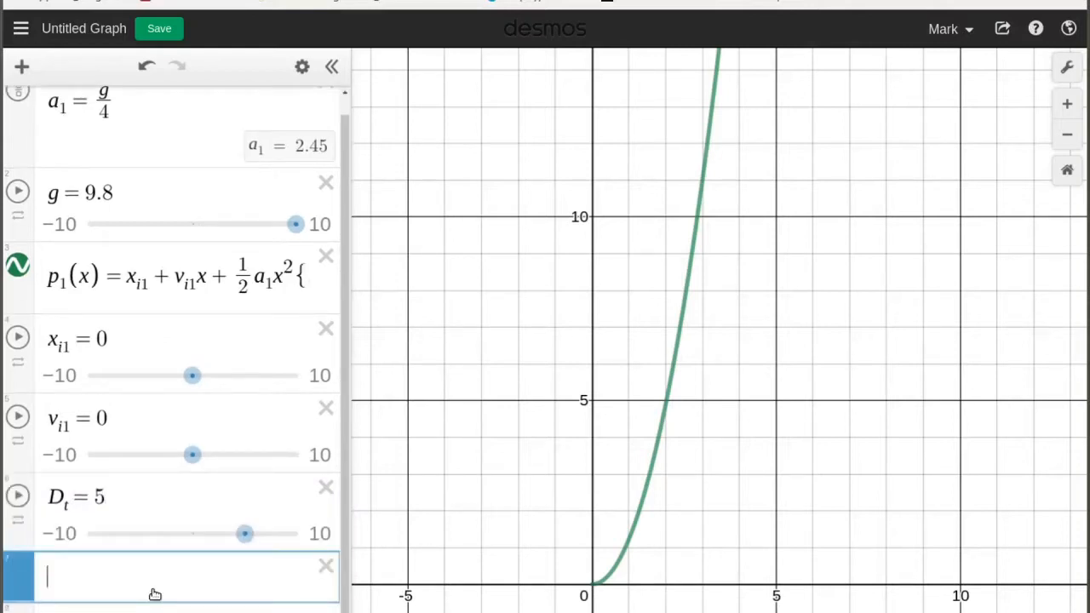
type("(D_t")
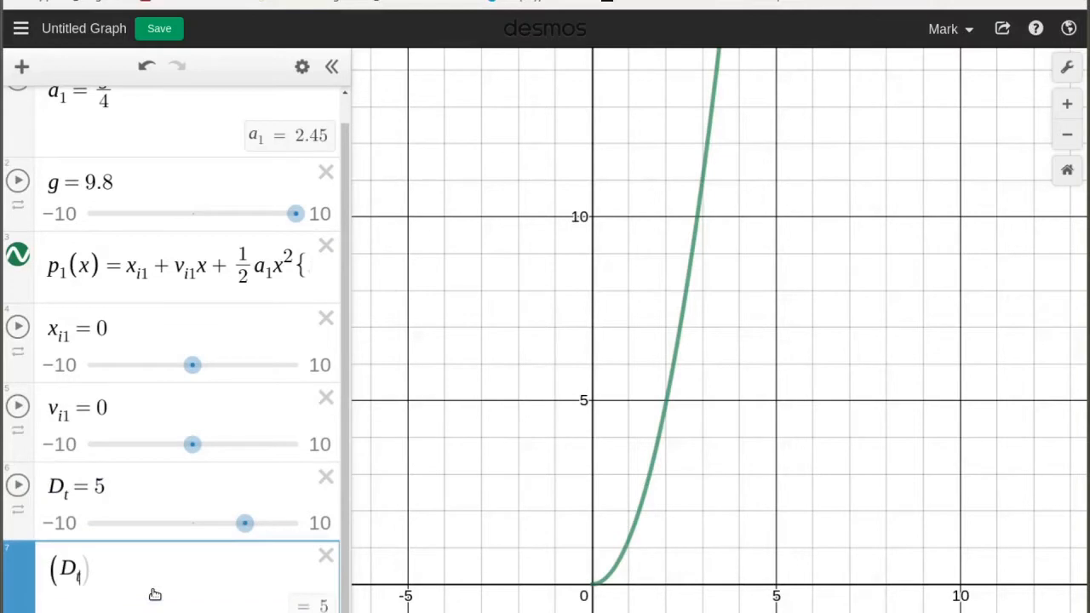
key("Right")
type(",")
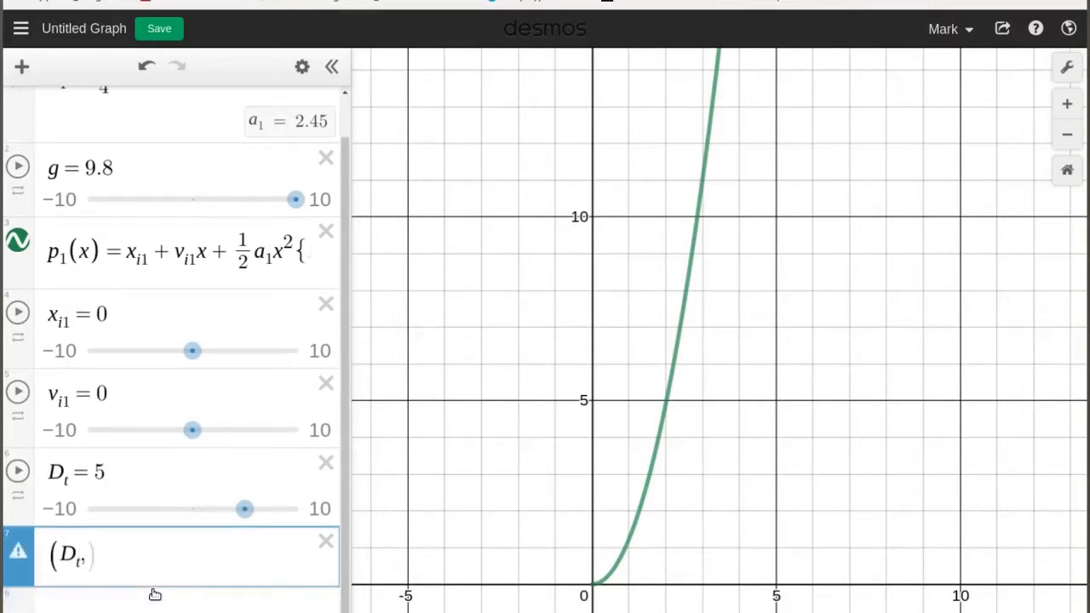
type("p_1(")
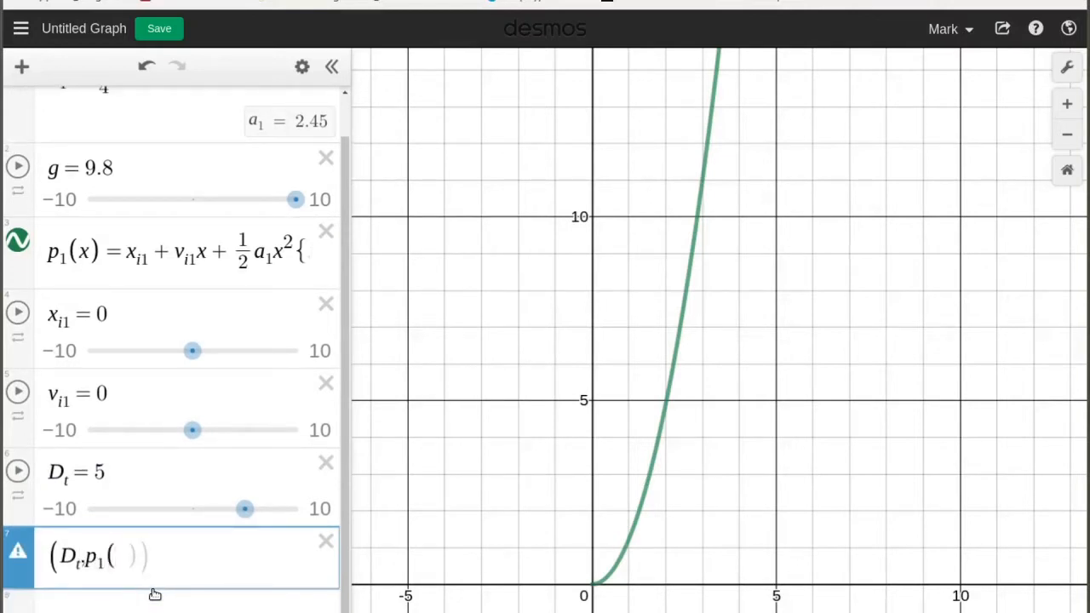
type("D_t")
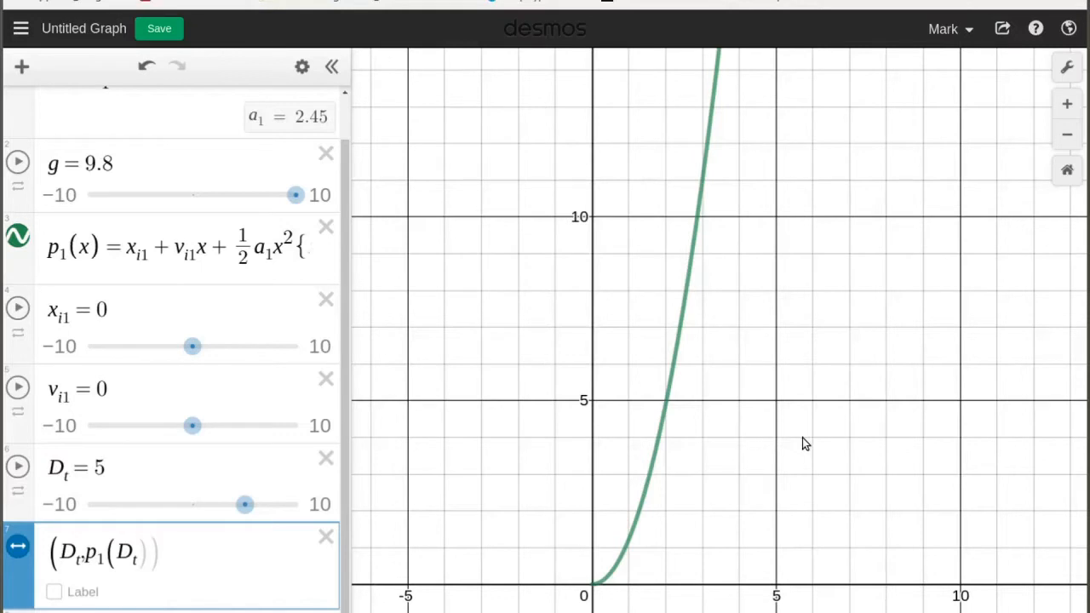
scroll(803, 444, "down", 5)
scroll(803, 437, "down", 3)
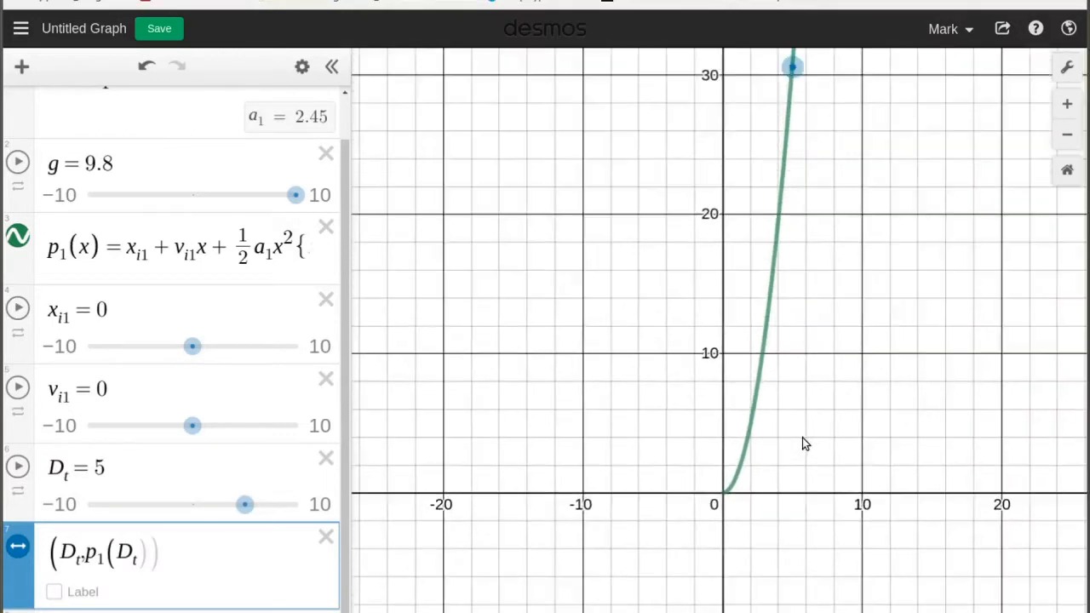
left_click_drag(815, 403, 784, 423)
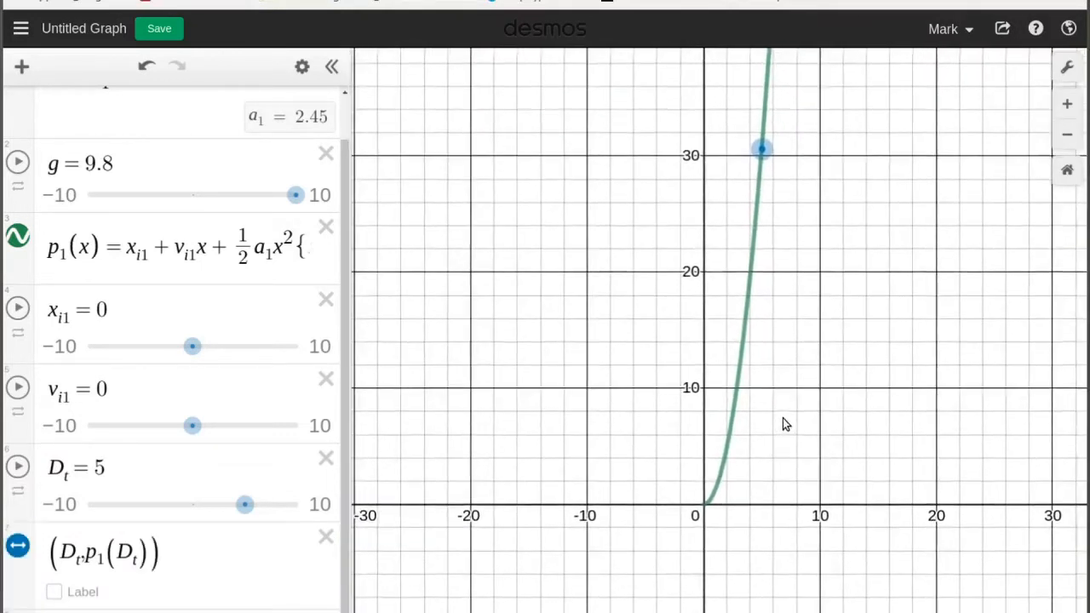
left_click(758, 150)
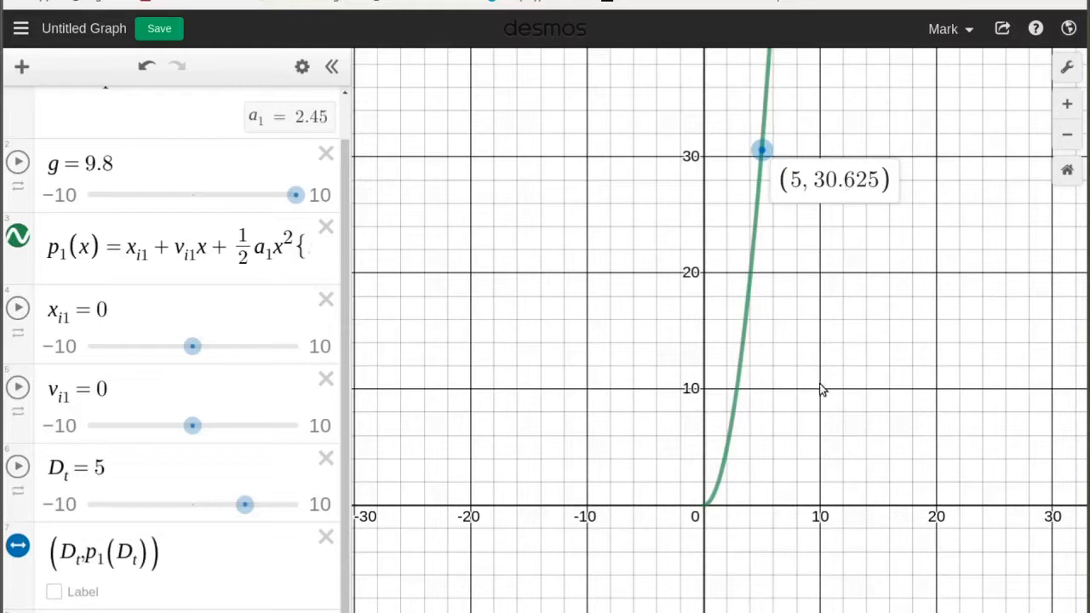
left_click_drag(816, 438, 757, 452)
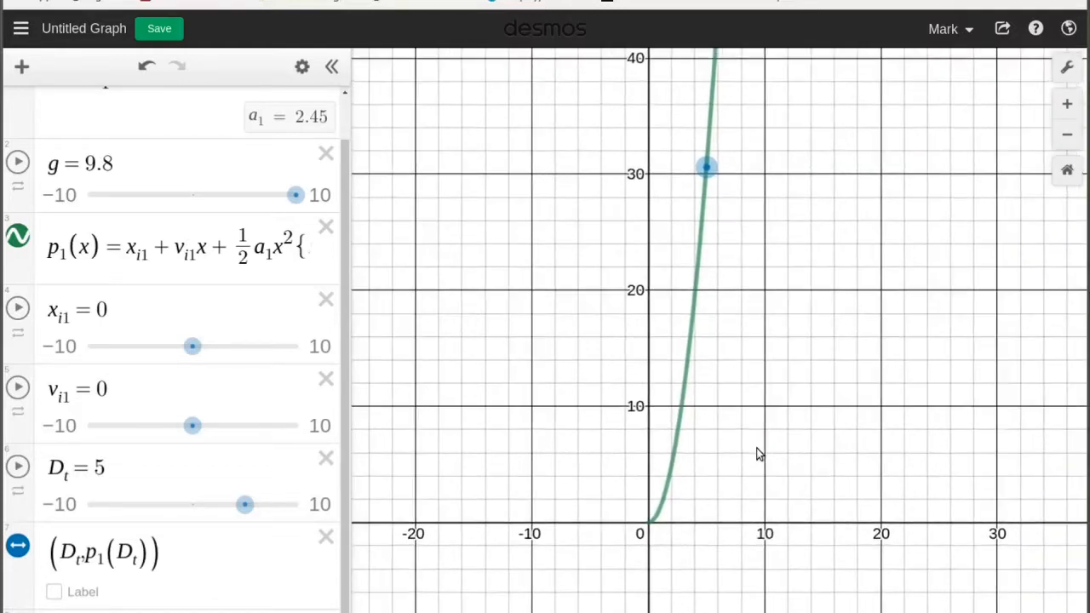
Set the release time D_t to 10.
left_click(119, 464)
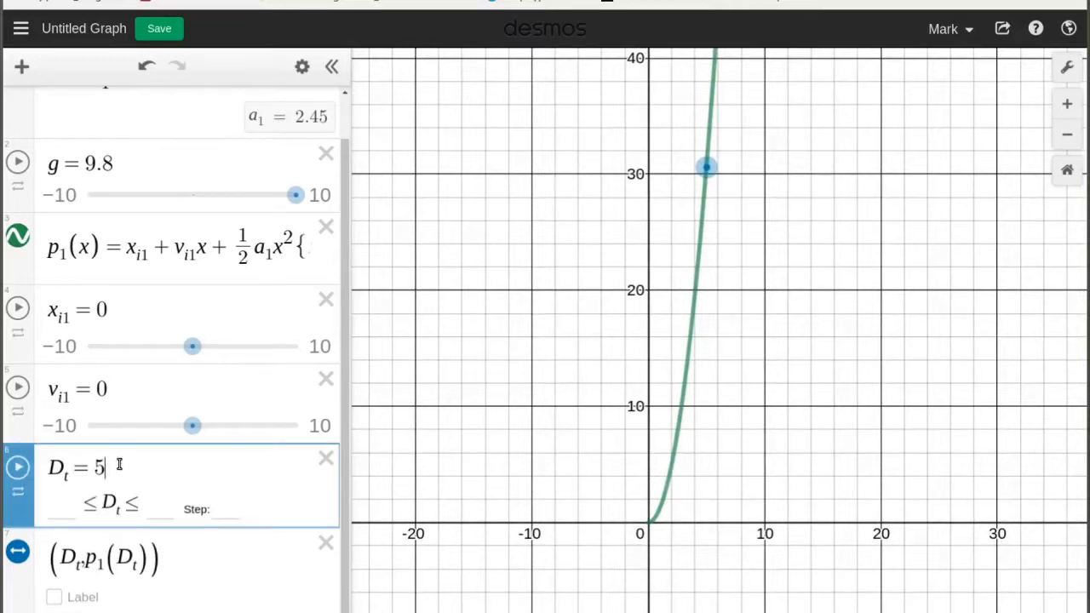
key("BackSpace")
type("10")
Set the graph's x-axis range from −2 to 20.
left_click(1069, 70)
left_click_drag(870, 256, 806, 262)
type("5")
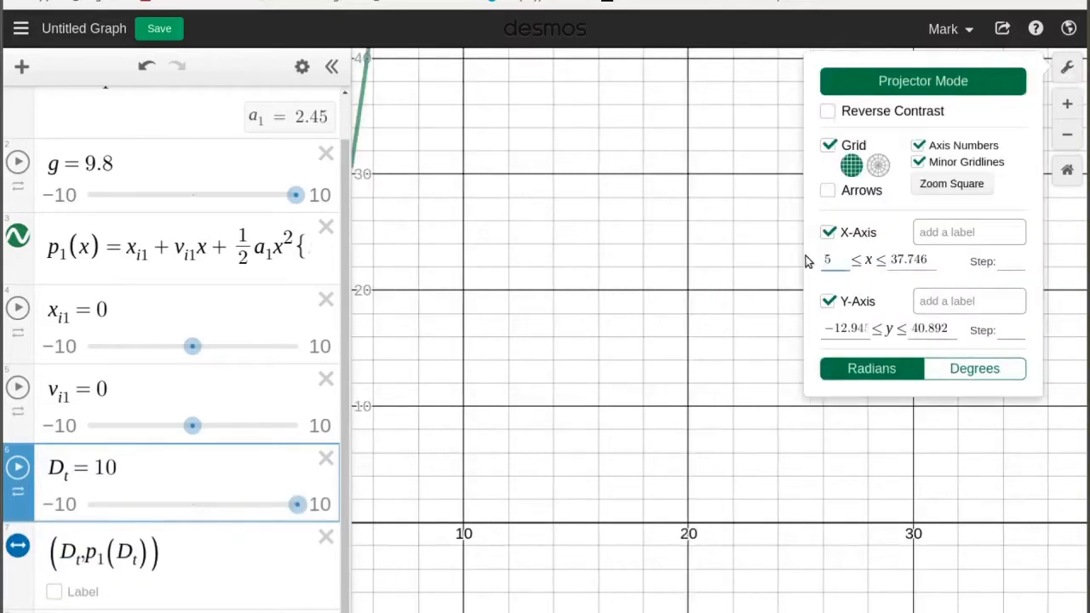
type("-")
type("2")
key("Tab")
type("20")
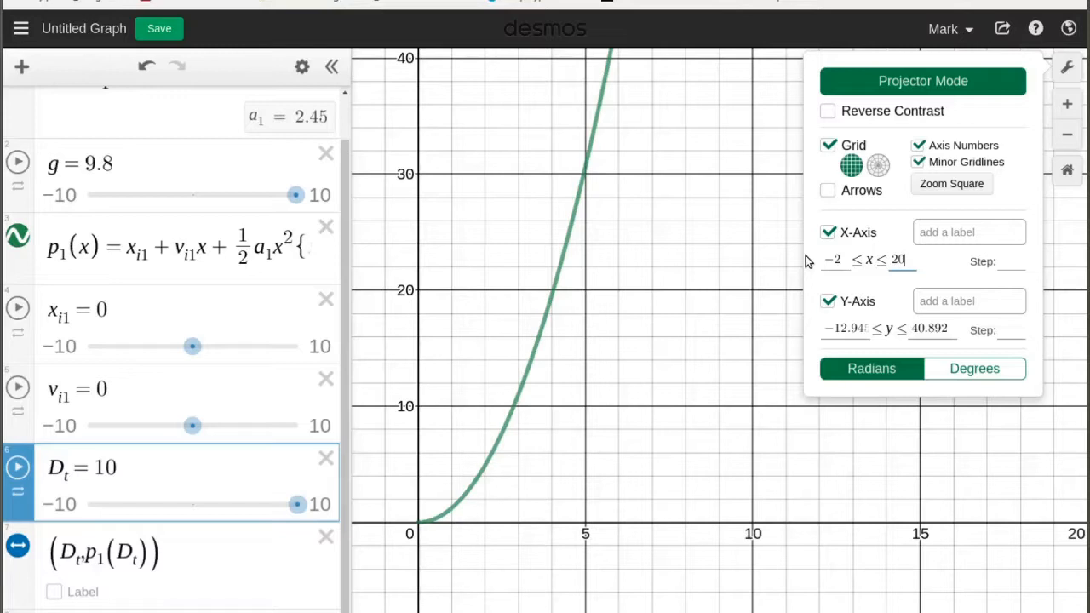
Set the graph's y-axis range from −10 to 200 and close the graph settings.
key("Tab")
key("Tab")
key("Tab")
key("Tab")
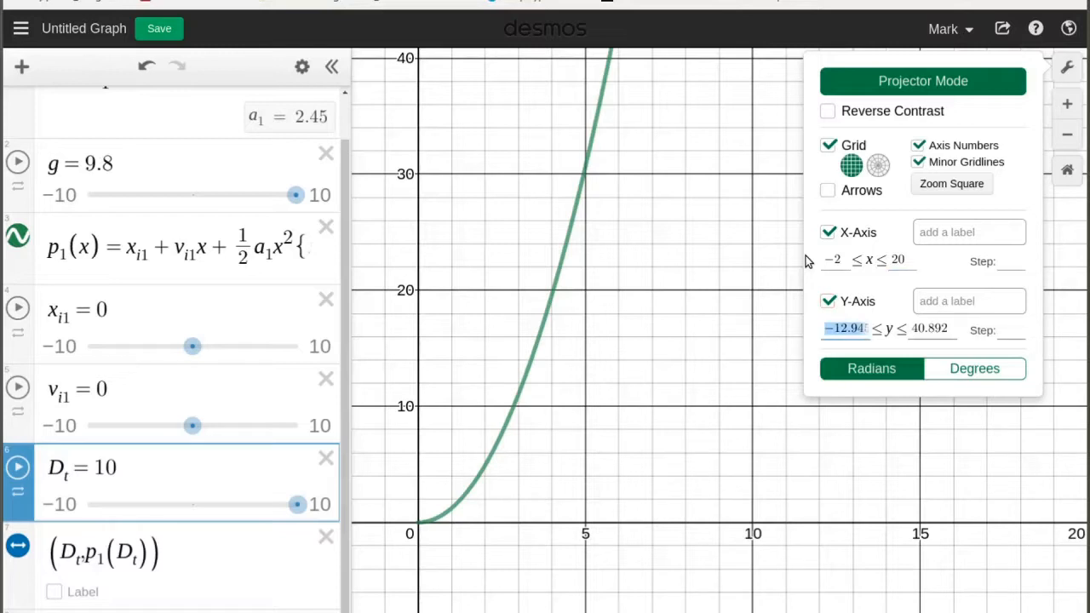
type("-10")
key("Tab")
type("10")
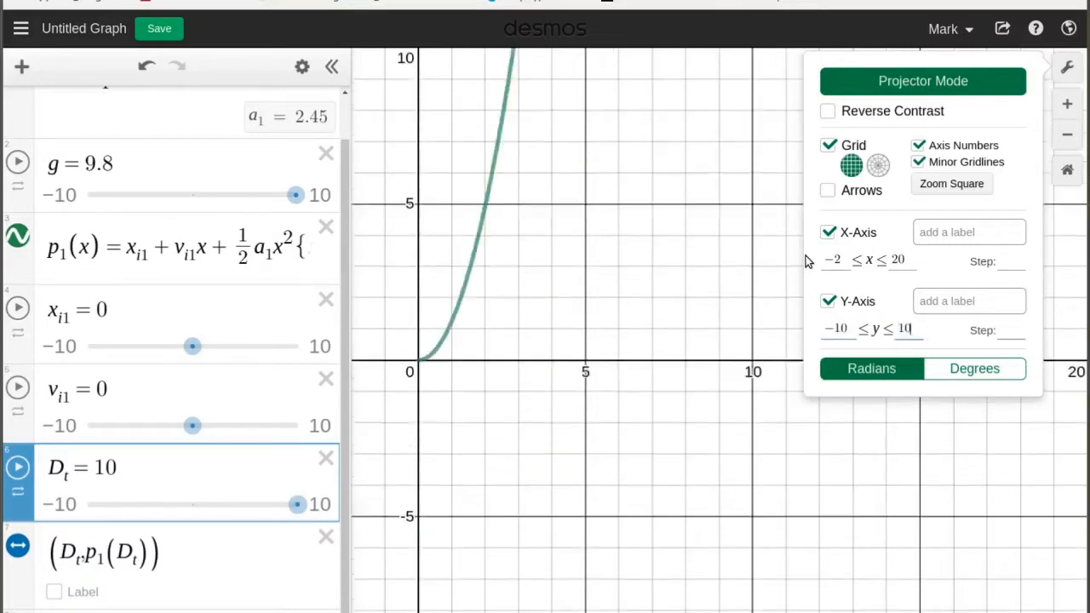
type("0")
key("BackSpace")
key("BackSpace")
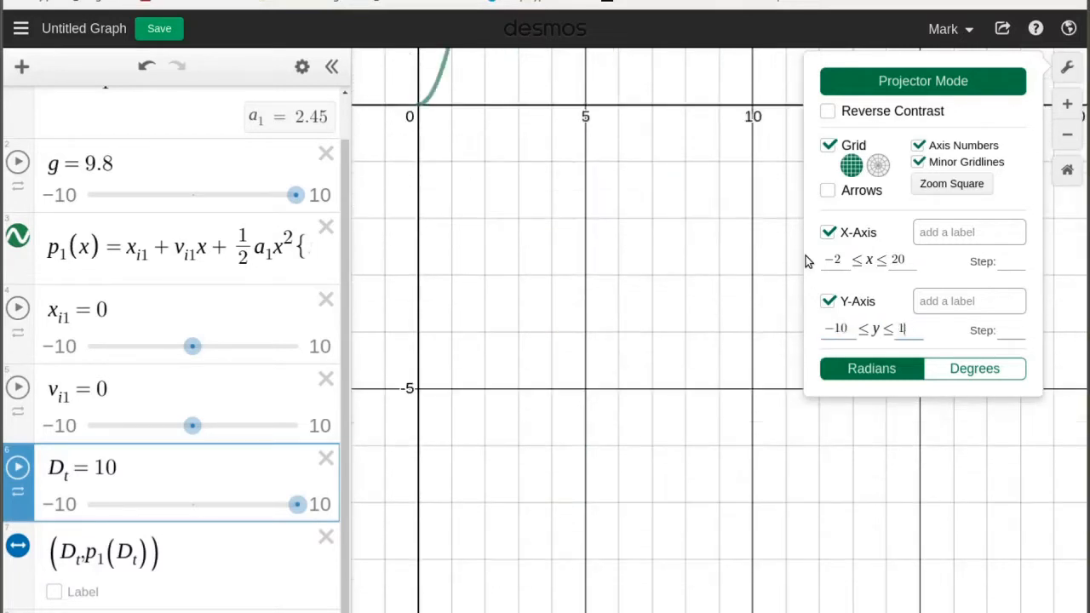
key("BackSpace")
type("200")
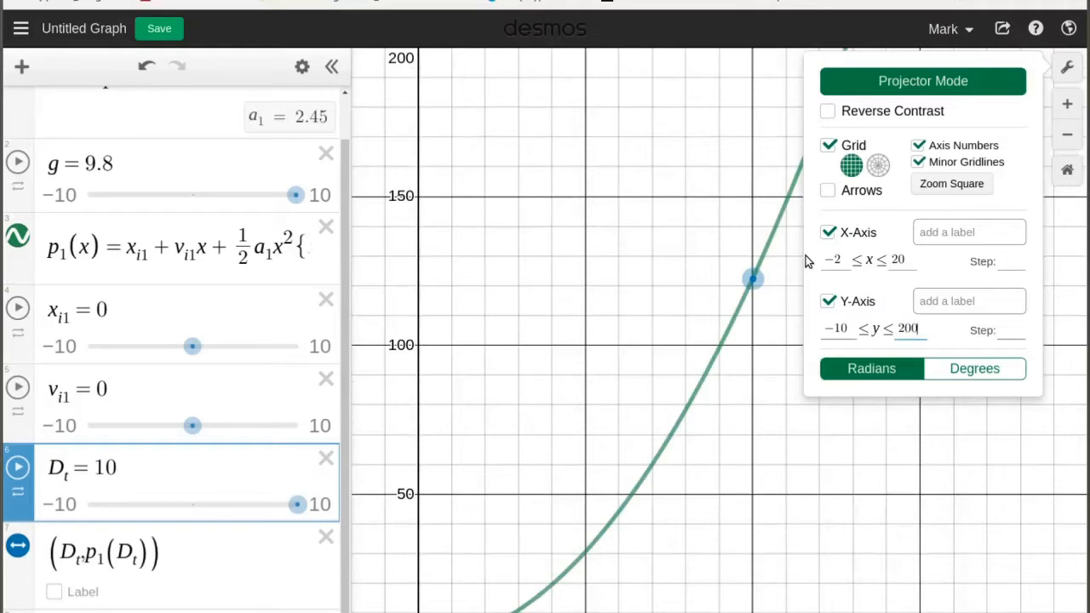
left_click(771, 579)
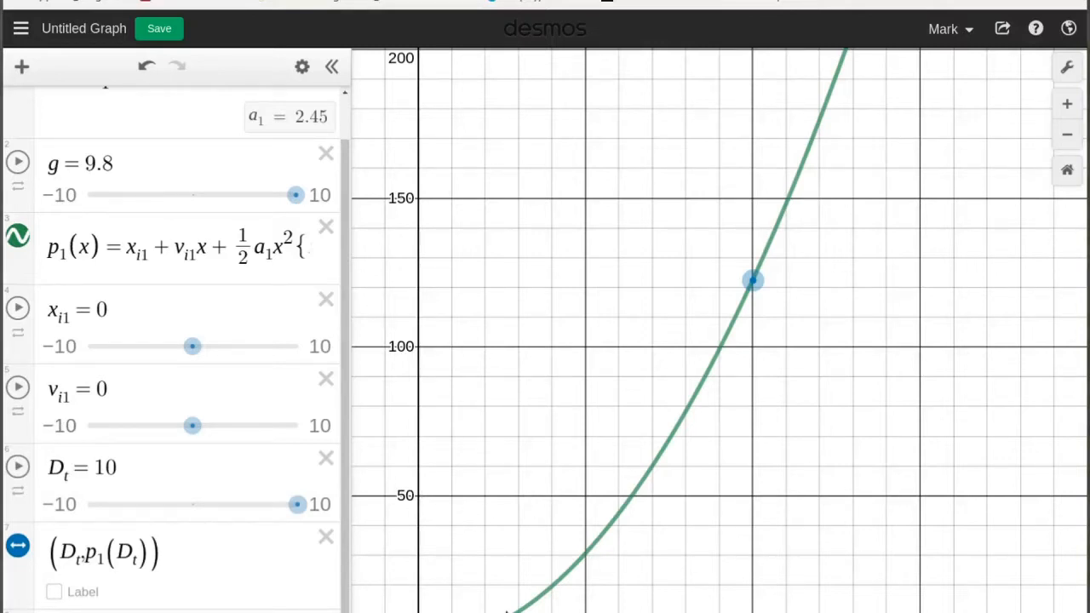
Check the coordinates of the release point on the balloon's curve.
left_click(752, 281)
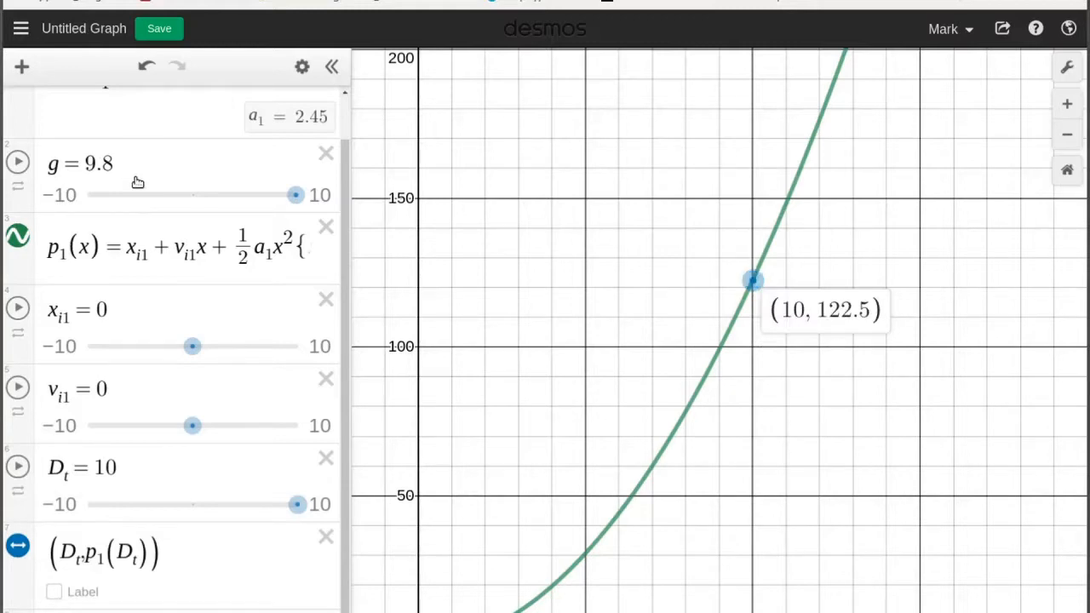
scroll(148, 207, "up", 1)
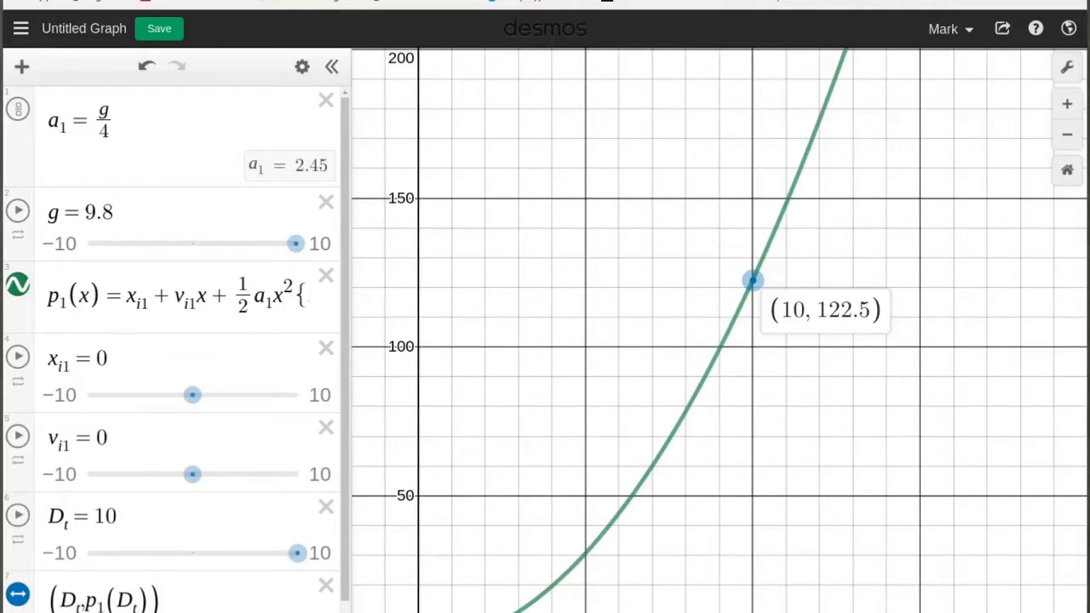
left_click(752, 282)
Move the balloon's position function p_1(x) to the start of the expression list and insert an empty expression below it.
left_click_drag(17, 271, 18, 89)
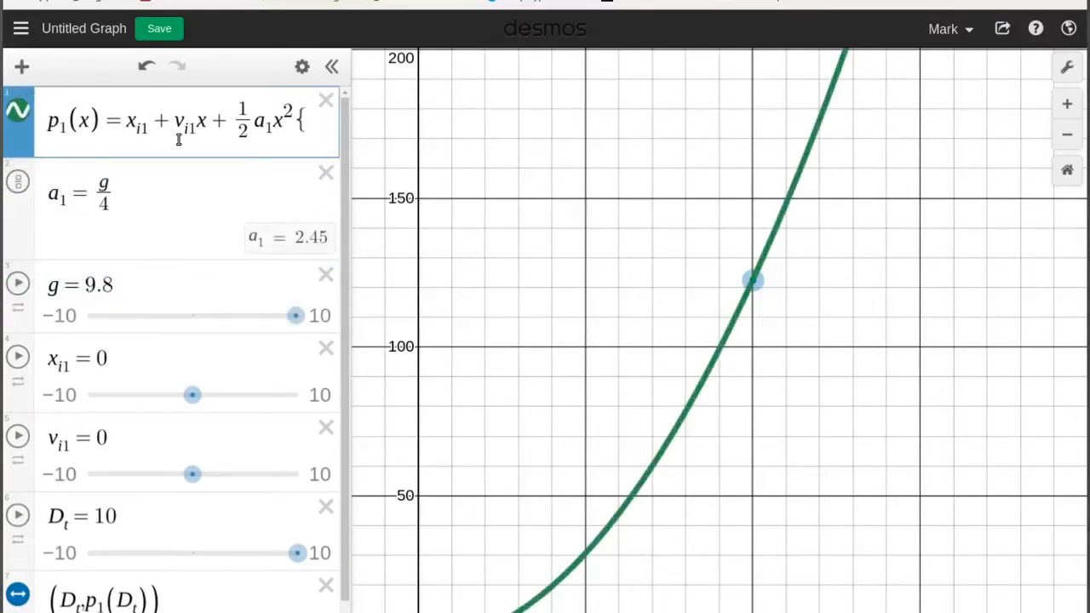
key("Right")
key("Right")
key("Right")
key("Right")
key("Return")
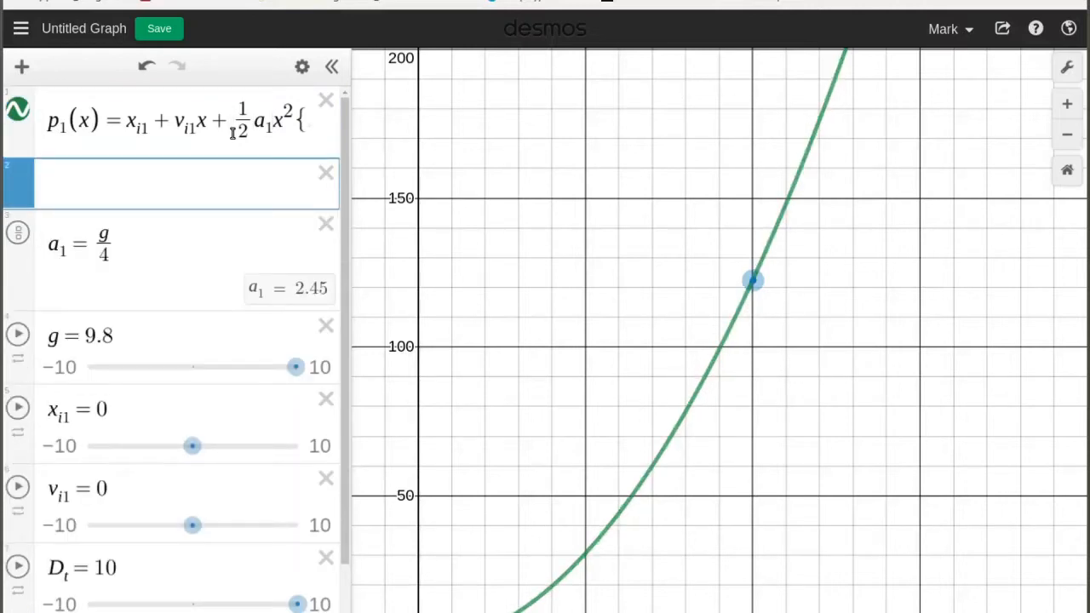
Start the sandbag's position function in the empty expression as p_2(x) = x_i2 + v_i2.
type("p_2")
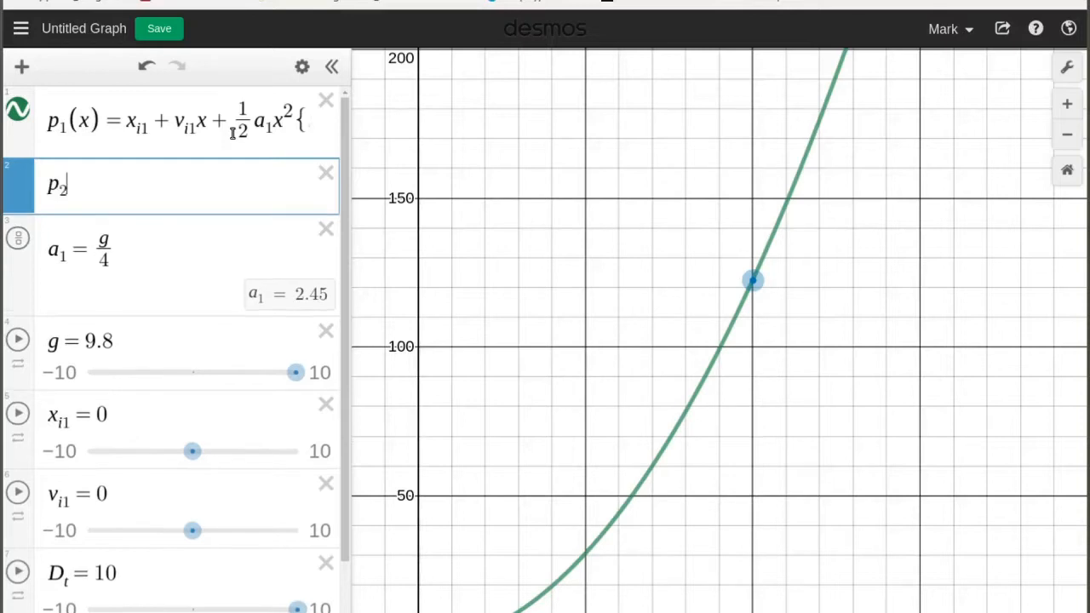
type("(x")
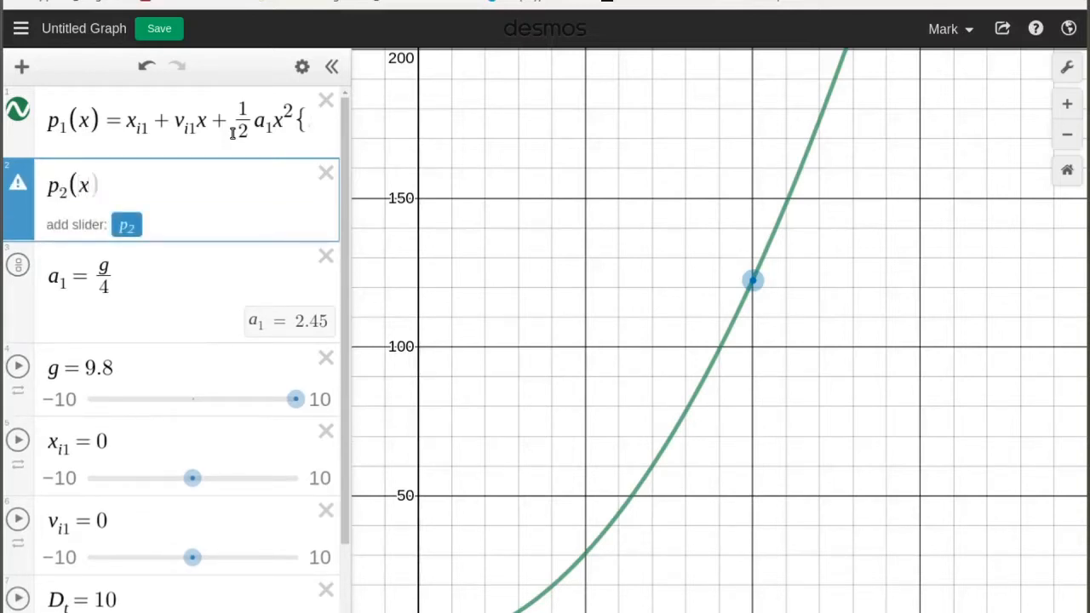
type(")=x")
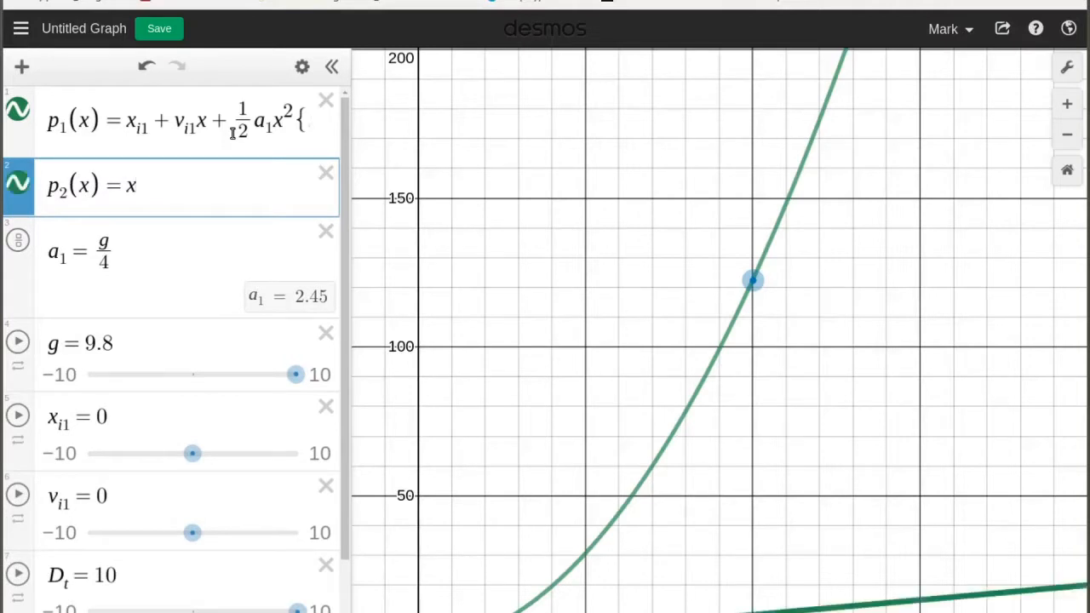
type("_i")
key("BackSpace")
type("_i2 ")
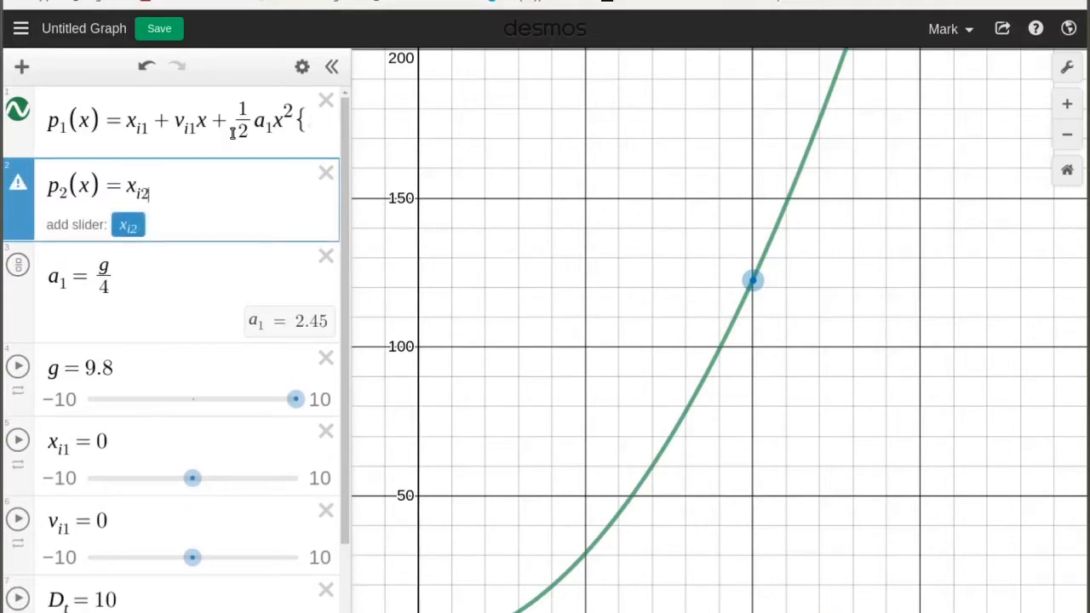
type("+ v_i")
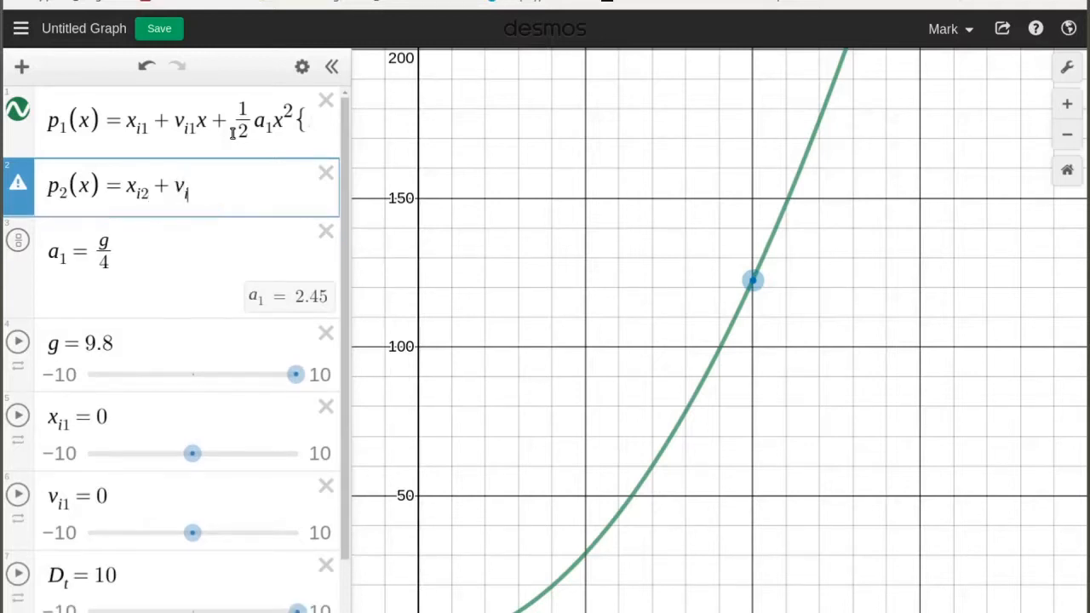
type("2 ")
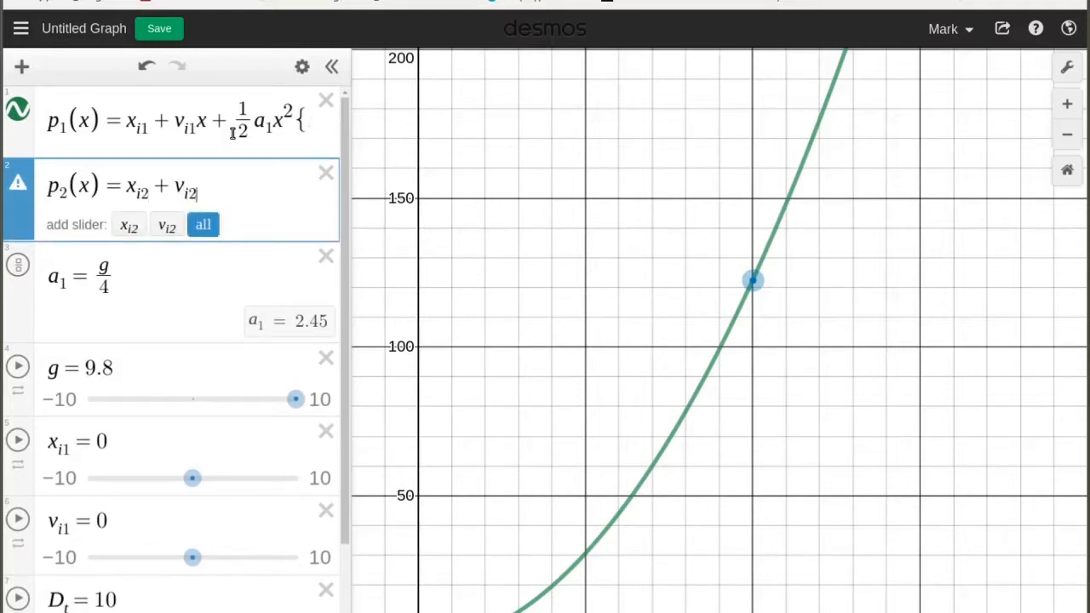
Complete p_2(x) with the term + 1/2 a_2x^2 and add sliders for all its undefined parameters.
type("+ 1/2")
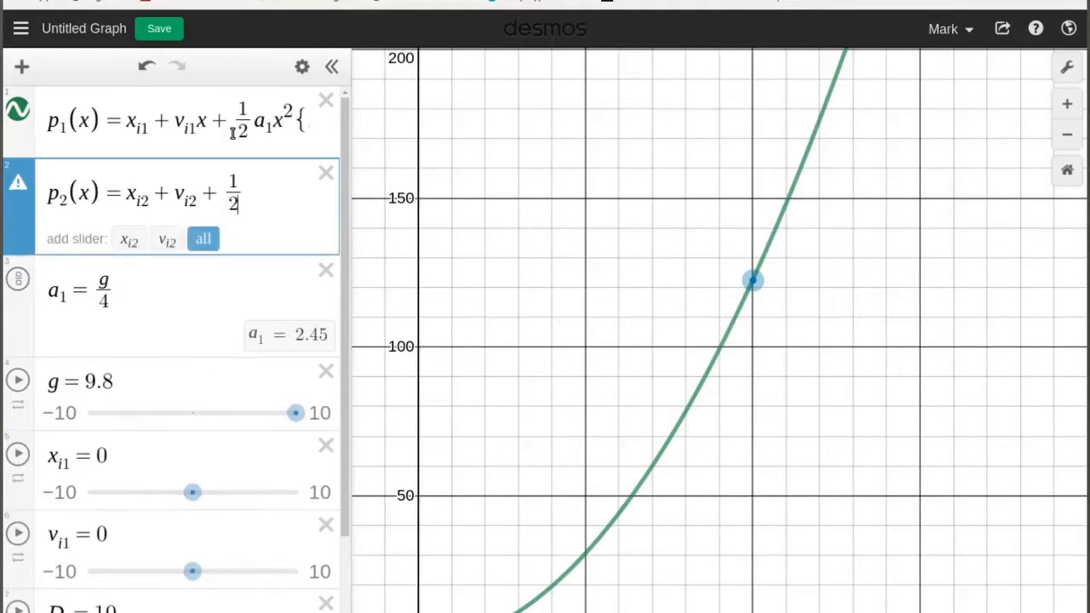
key("Right")
type("a_2")
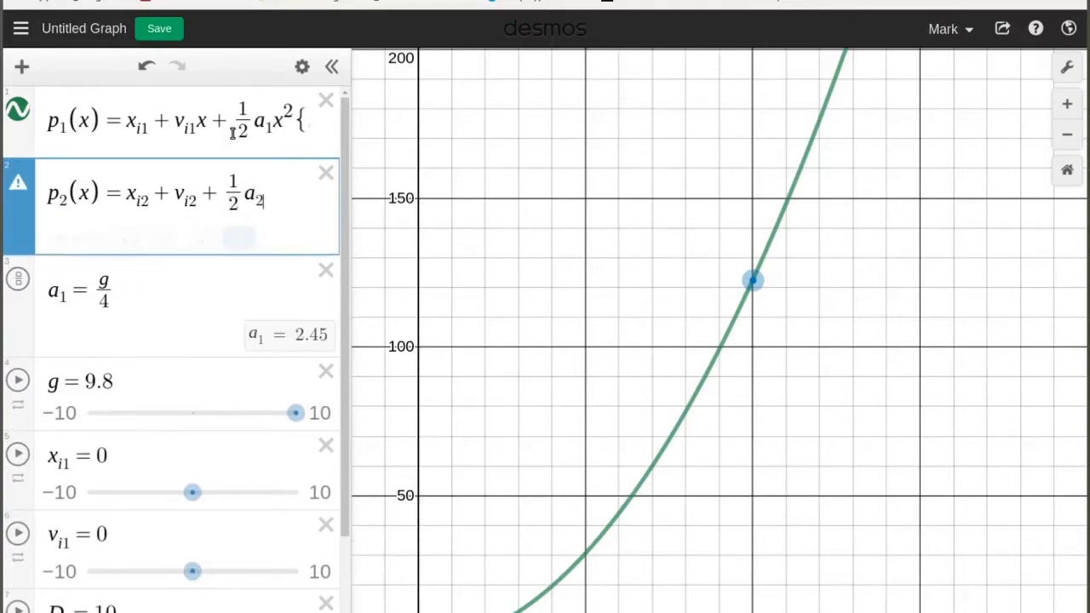
type("x")
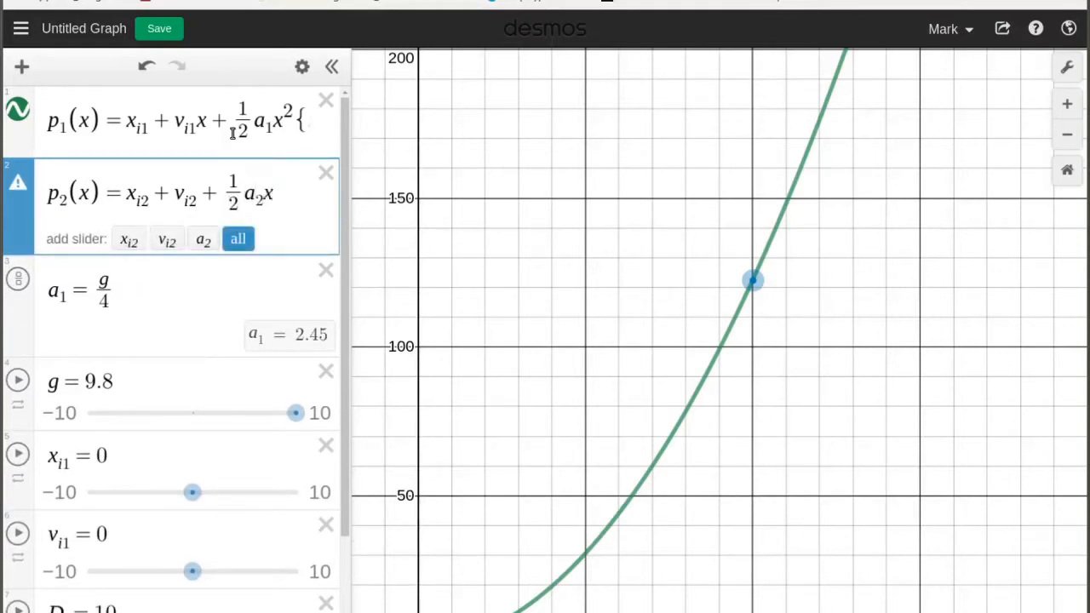
type("^2")
left_click(239, 239)
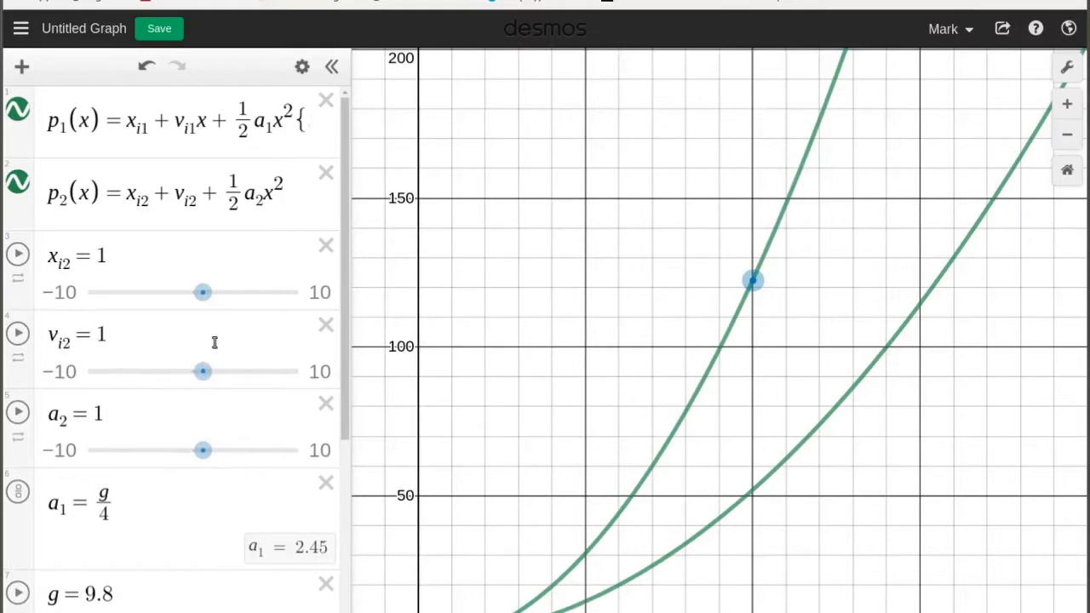
Change the color of the p_2(x) curve to red.
left_click(17, 192)
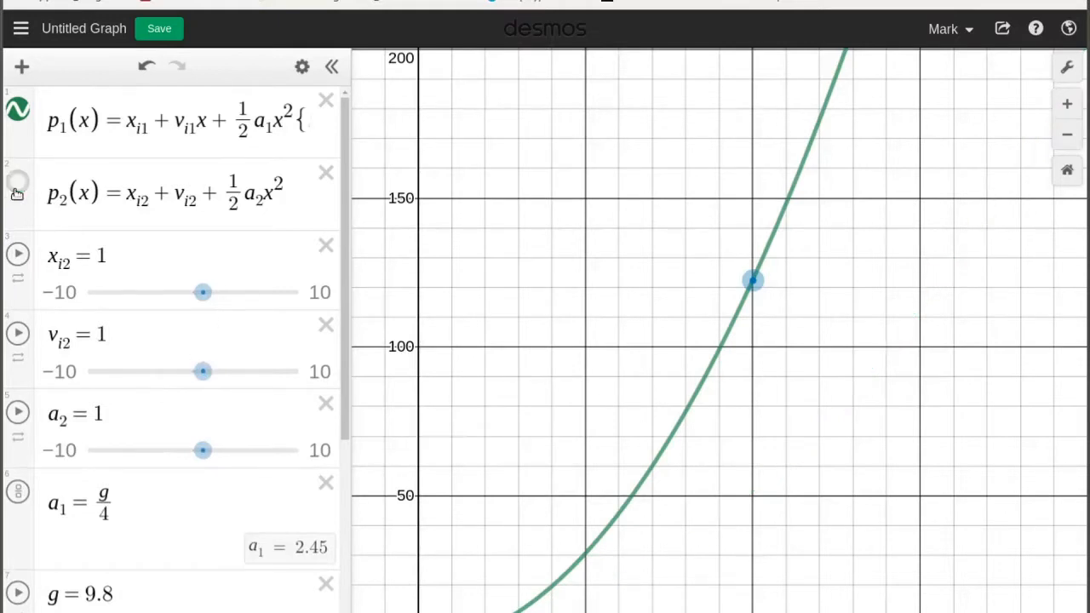
left_click(17, 192)
left_click(17, 193)
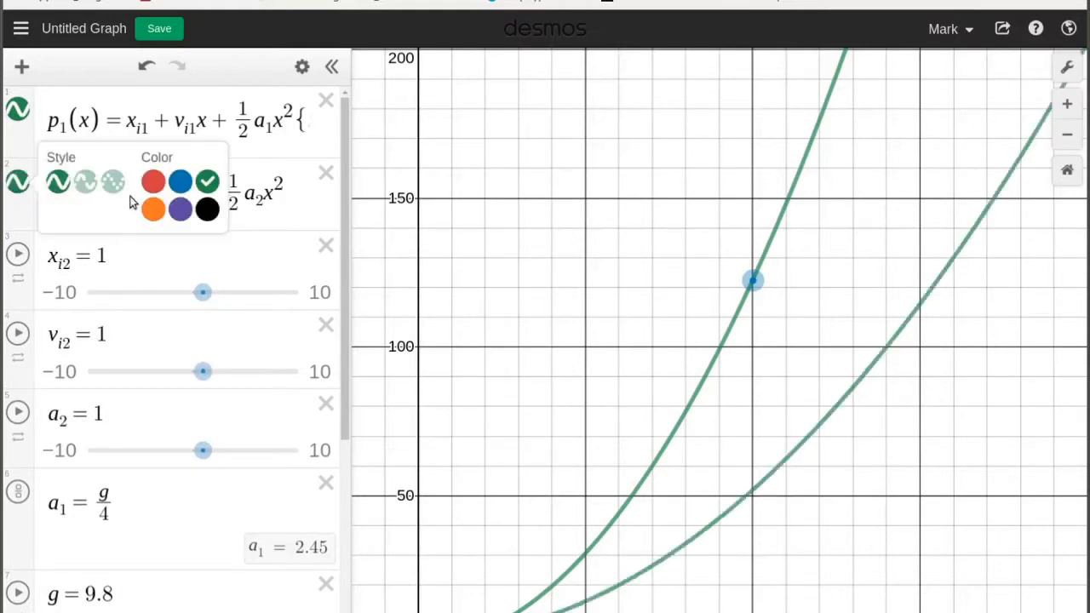
left_click(154, 184)
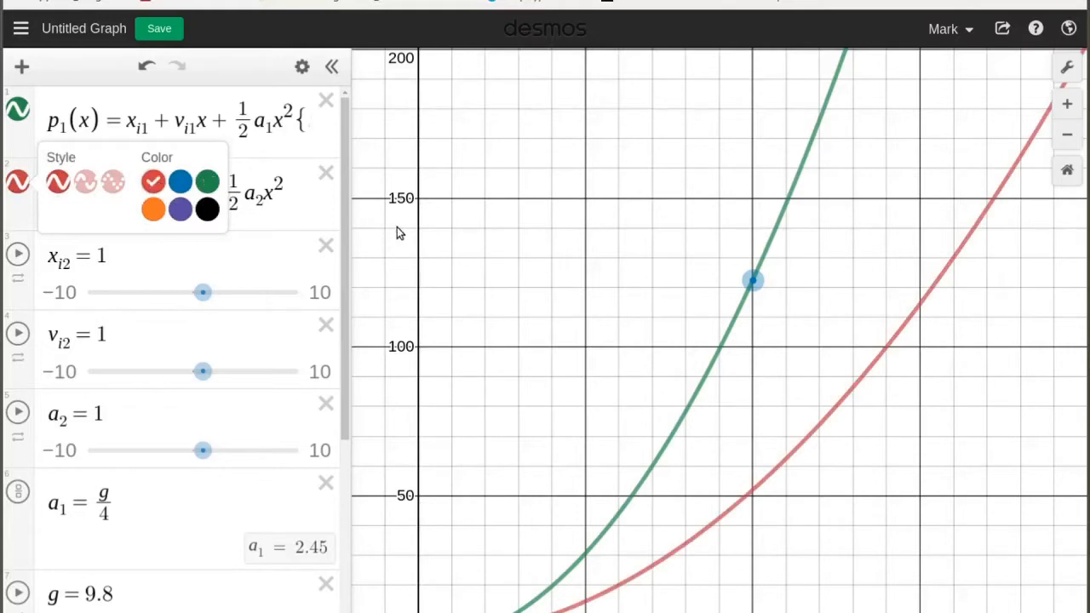
left_click(472, 259)
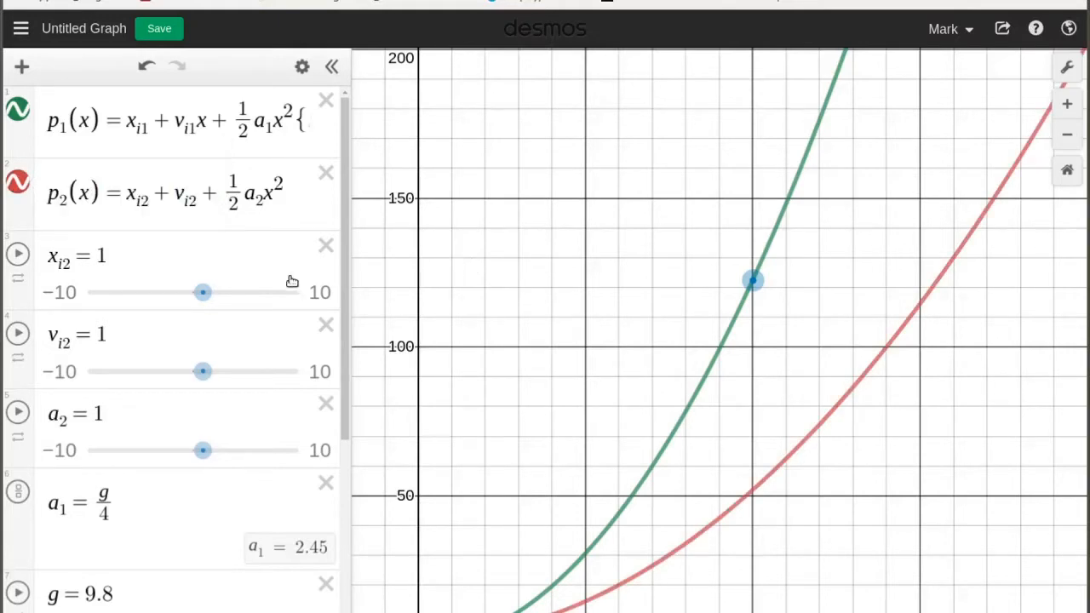
Check the hot-air balloon problem statement in the homework page, return to Desmos and set the sandbag's acceleration a_2 to −g.
scroll(560, 394, "down", 2)
scroll(563, 401, "down", 1)
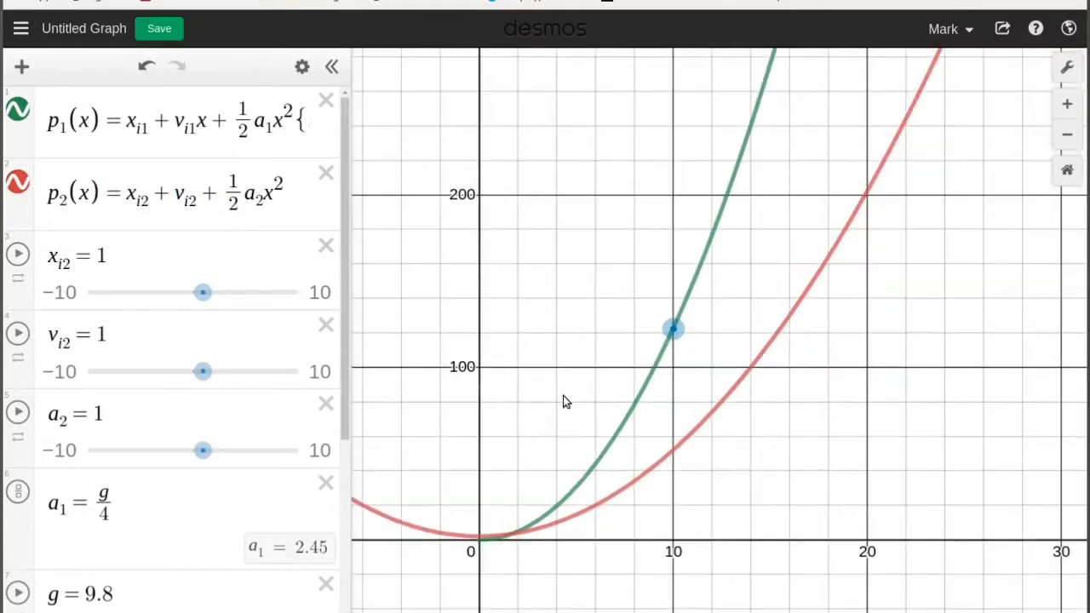
scroll(563, 401, "down", 1)
left_click_drag(540, 401, 594, 345)
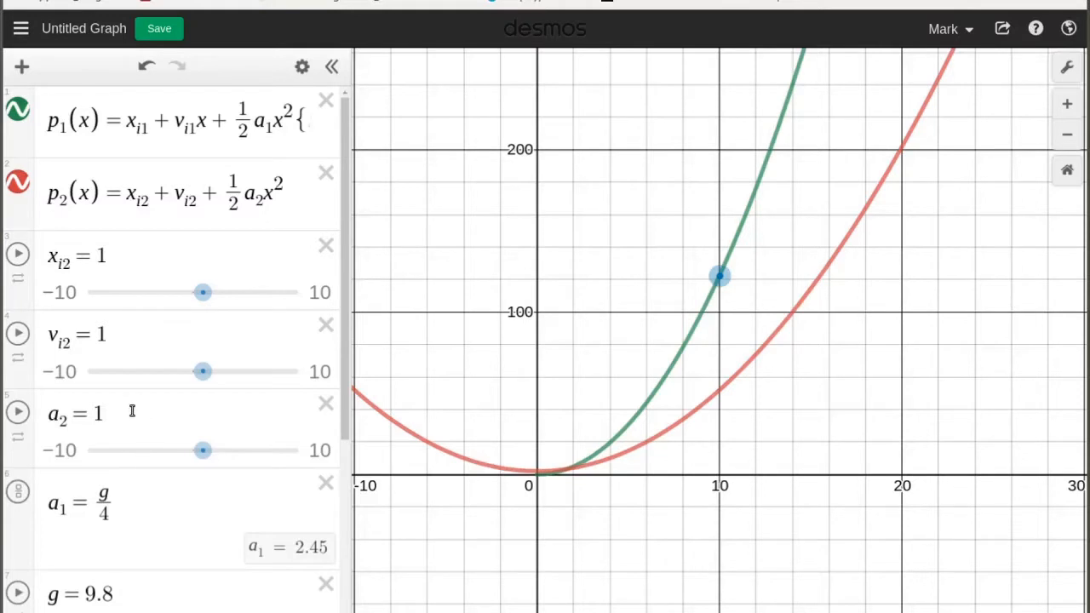
key("ctrl+Tab")
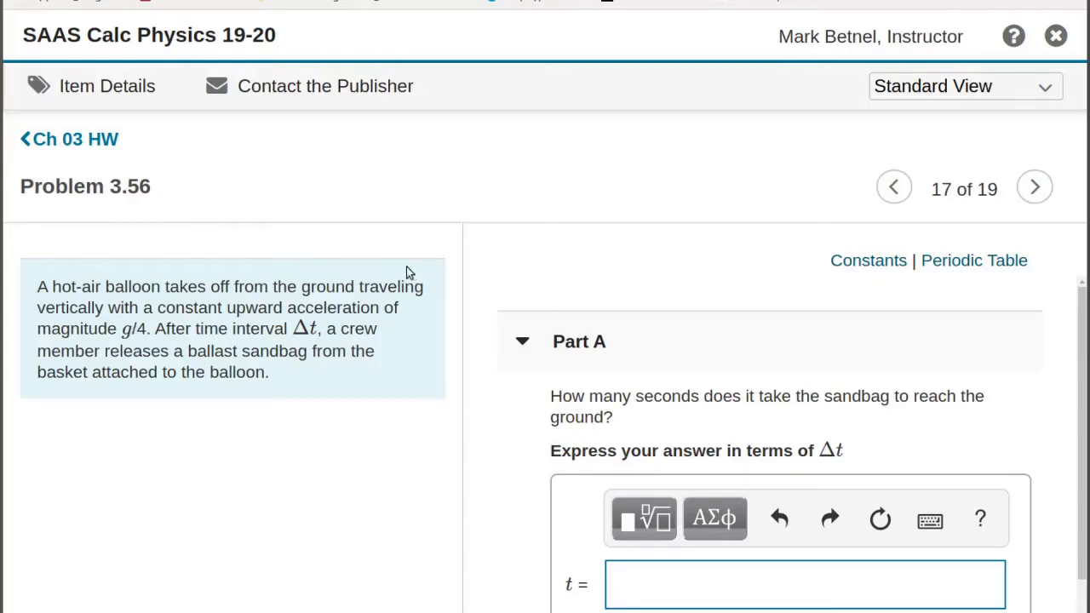
left_click(809, 2)
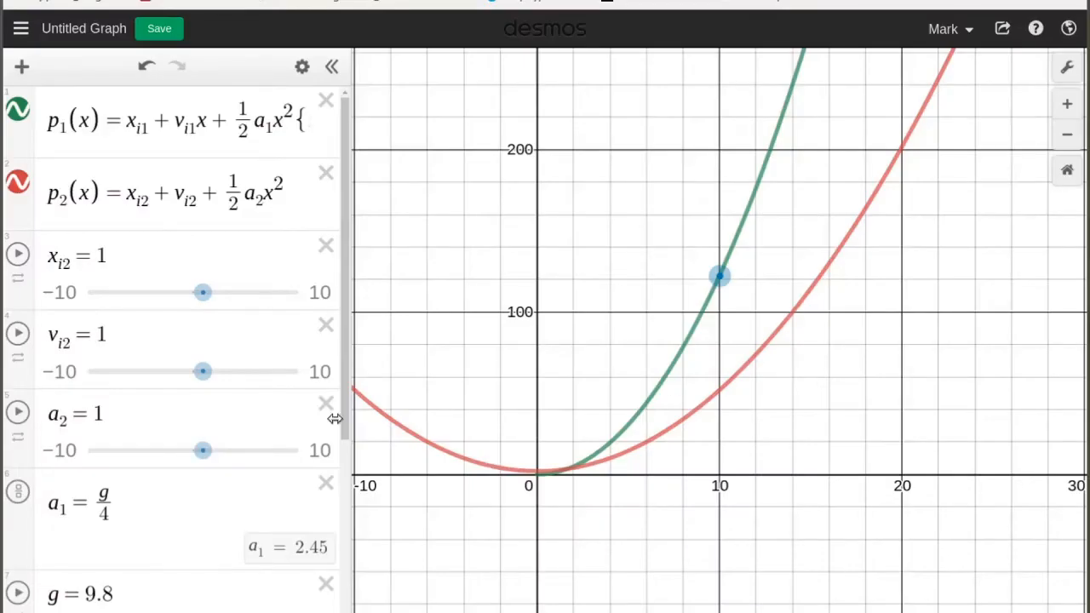
left_click(122, 413)
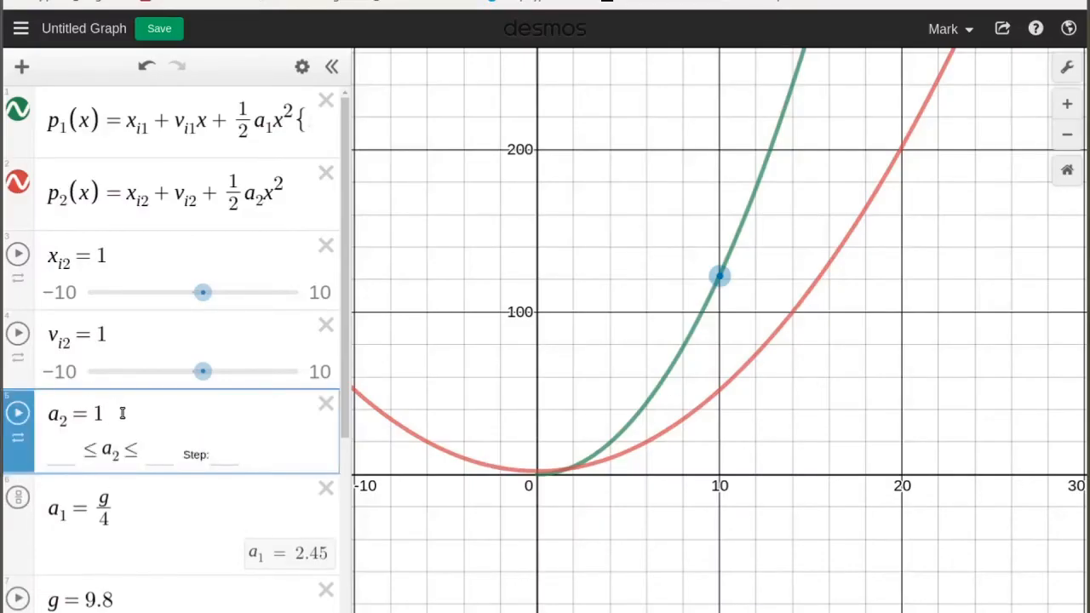
key("BackSpace")
type("-g")
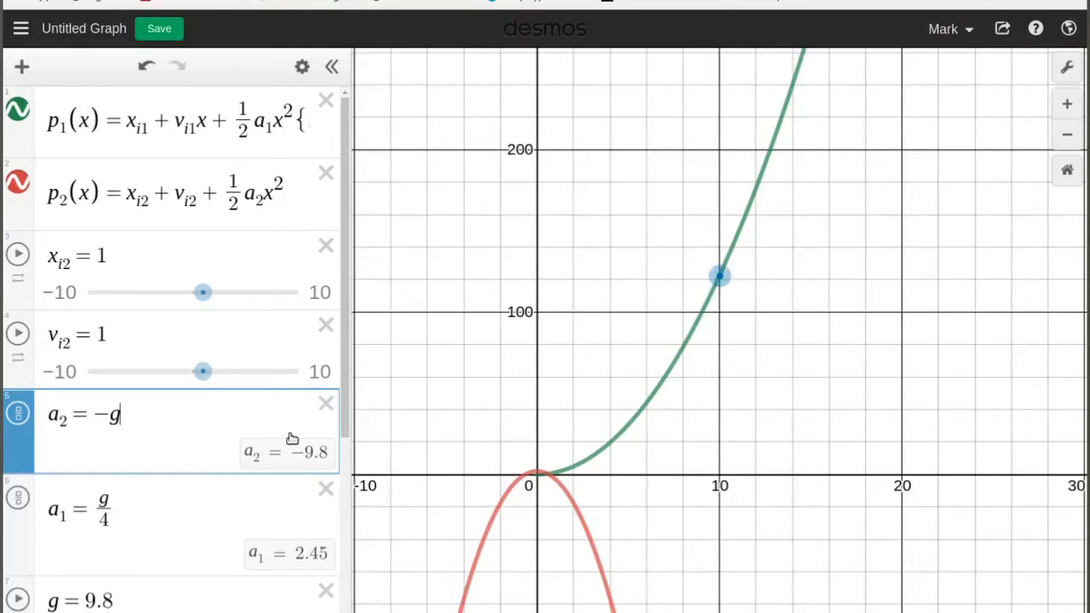
Set the sandbag's initial position x_i2 to p_1(D_t).
left_click(138, 258)
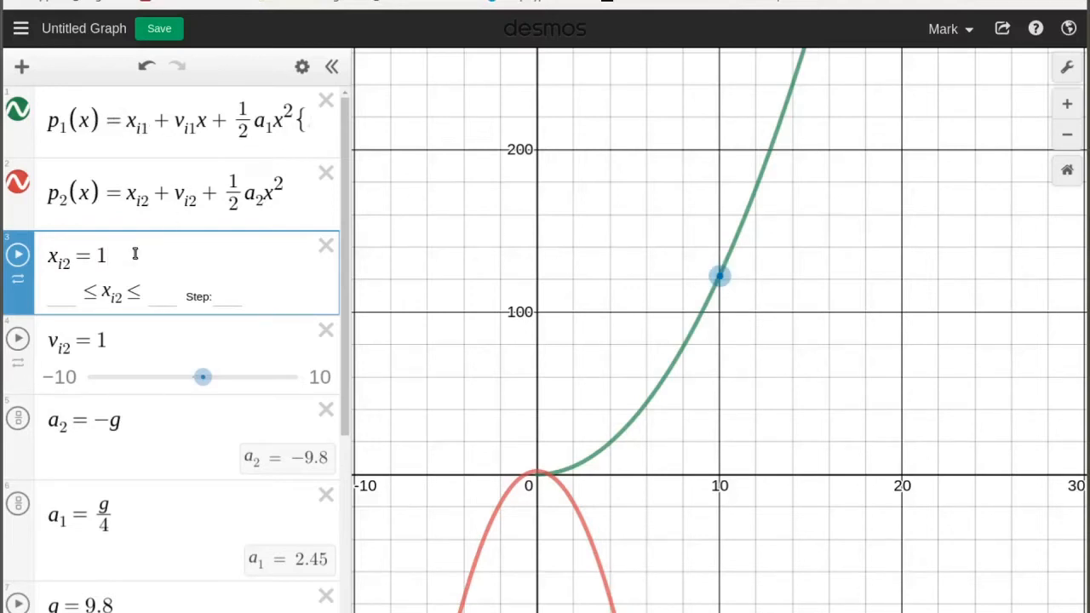
key("BackSpace")
type("P")
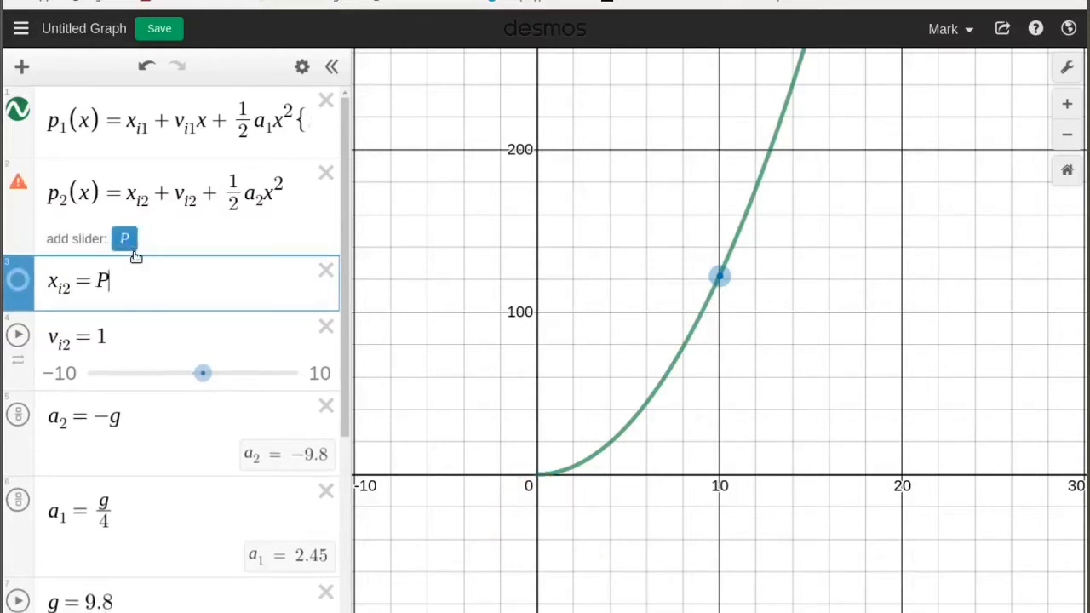
key("BackSpace")
type("p_1")
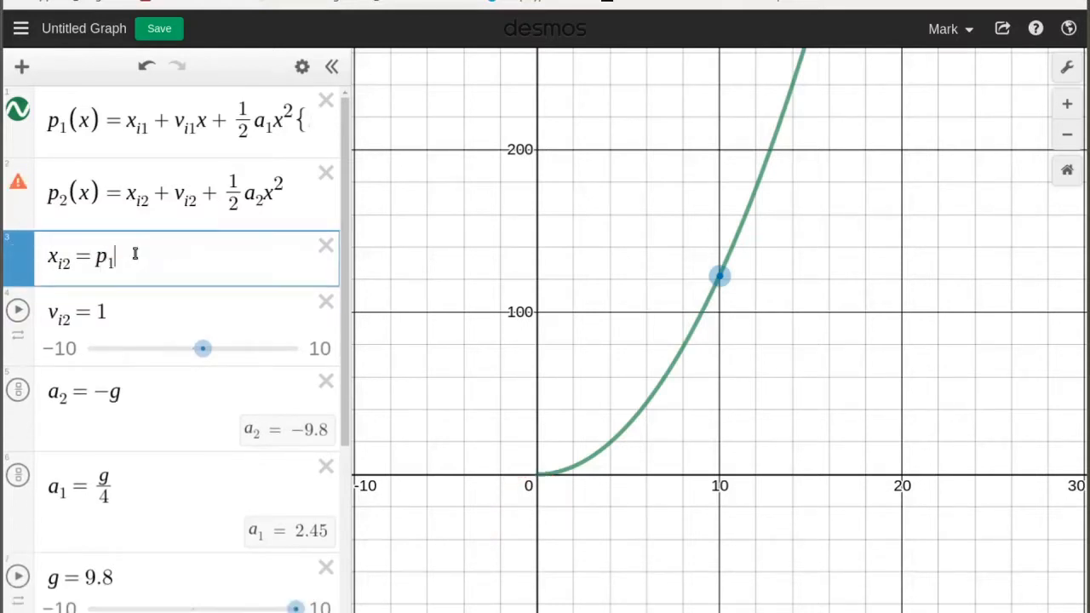
type("(D")
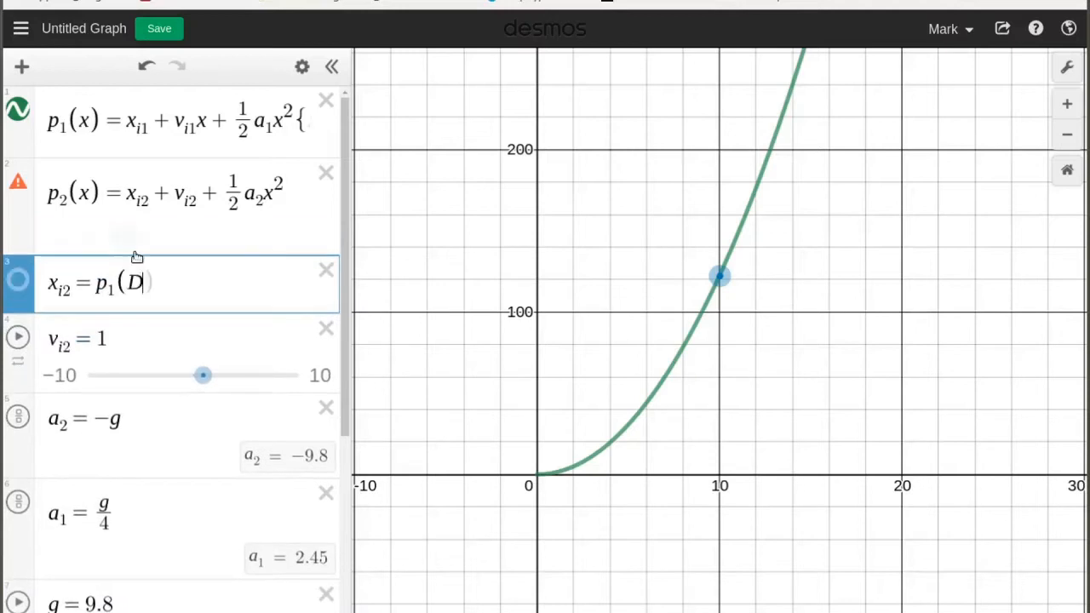
type("_t")
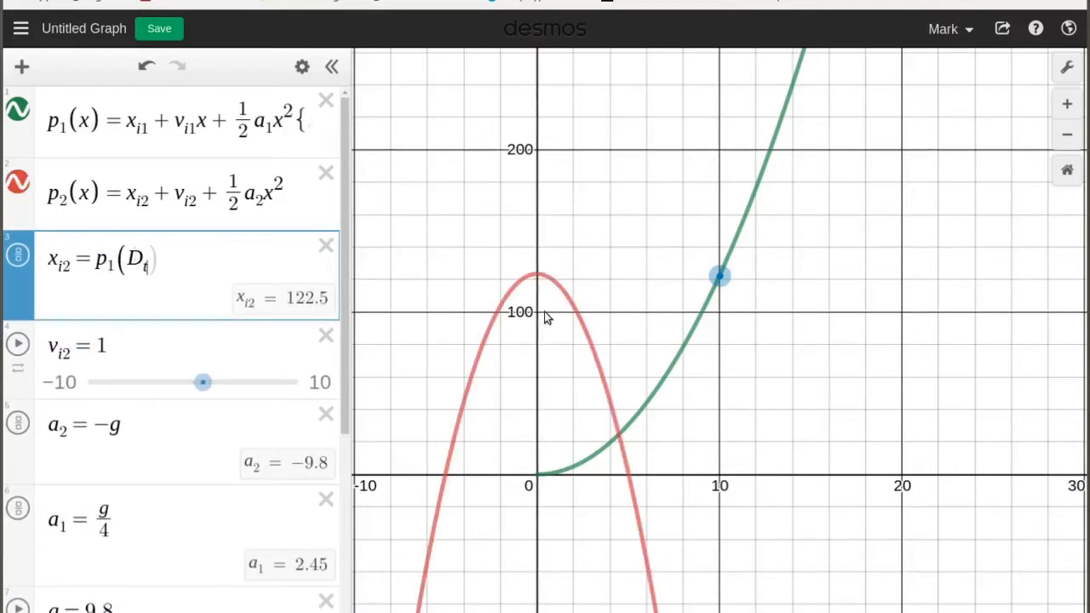
Compare the red curve's peak with the release point and correct the velocity term in p_2(x) to v_i2x.
left_click(537, 281)
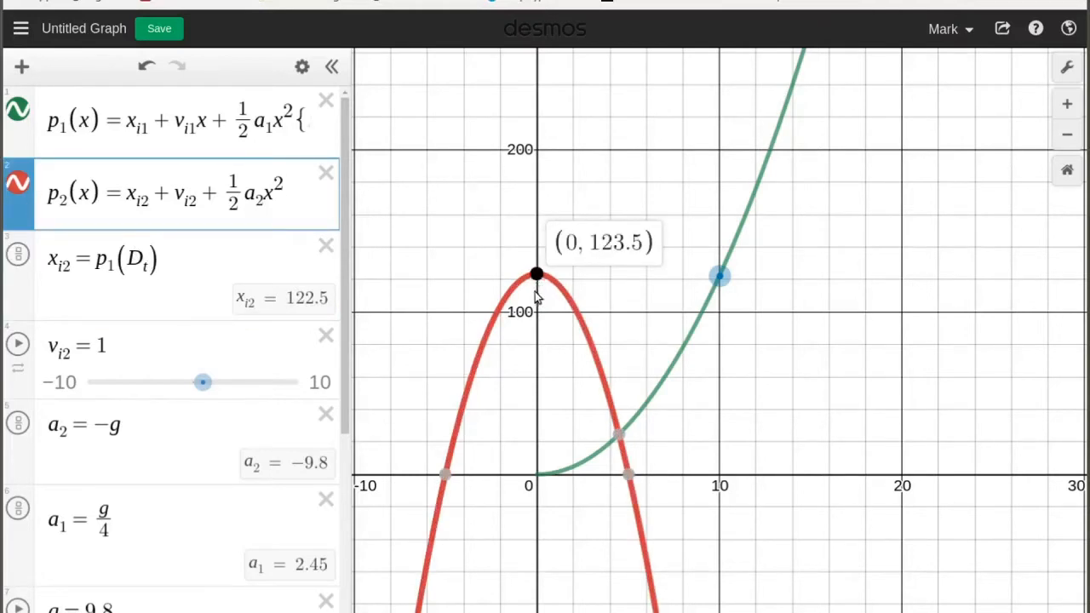
left_click(718, 275)
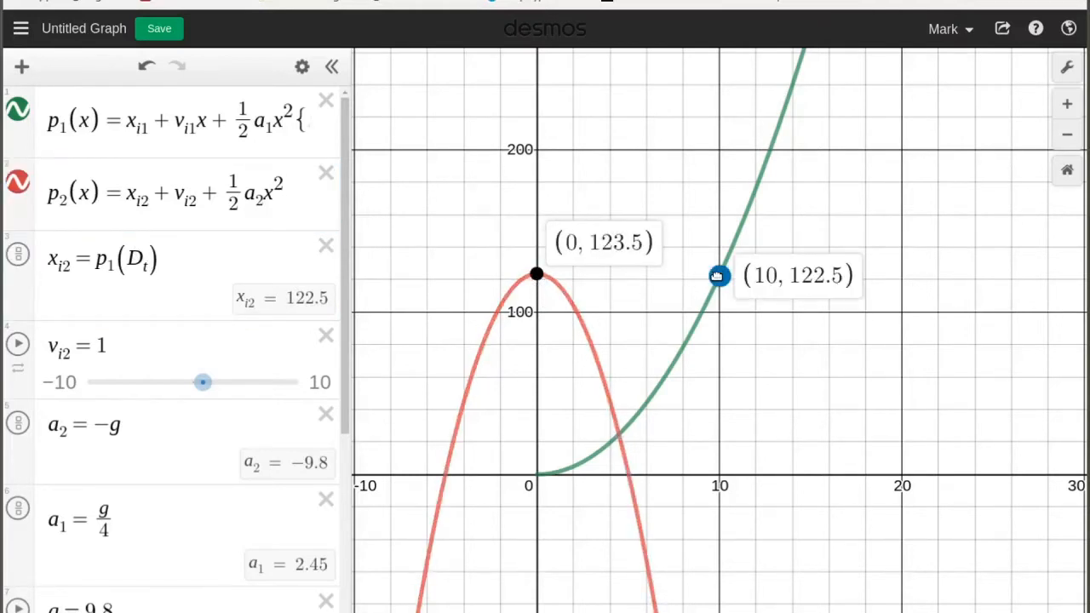
left_click(535, 274)
left_click(198, 196)
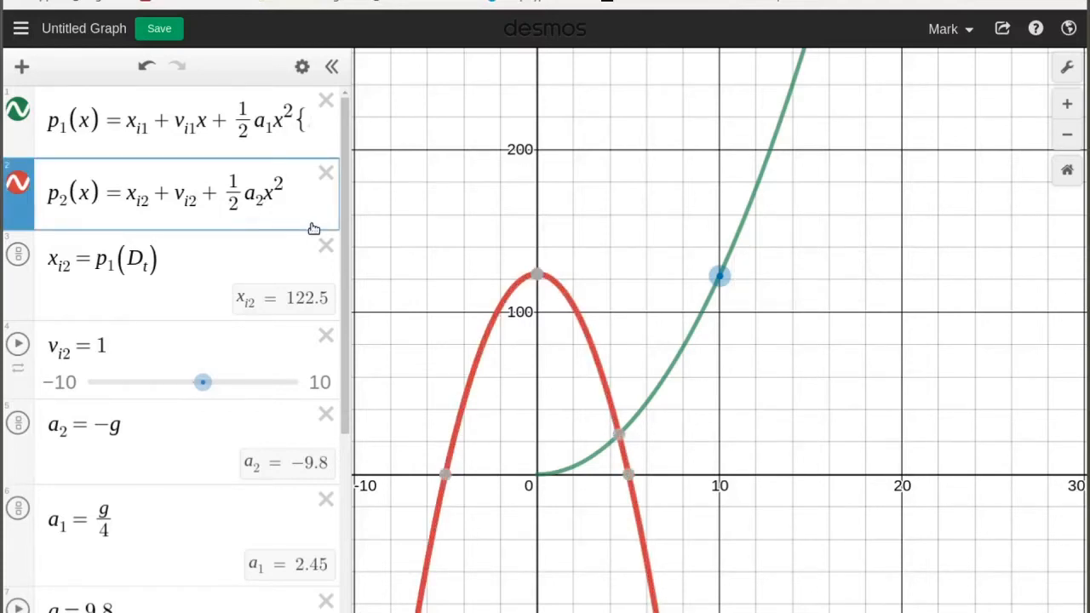
type("x")
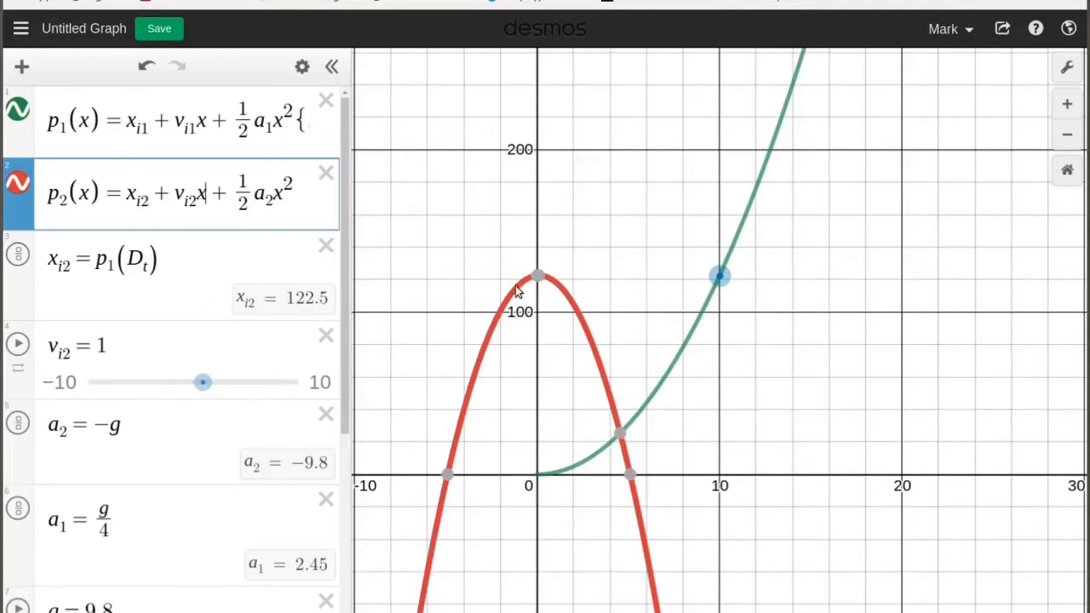
mouse_move(538, 280)
Set the sandbag's initial velocity v_i2 to v_i1 + a_1 · D_t.
left_click(160, 341)
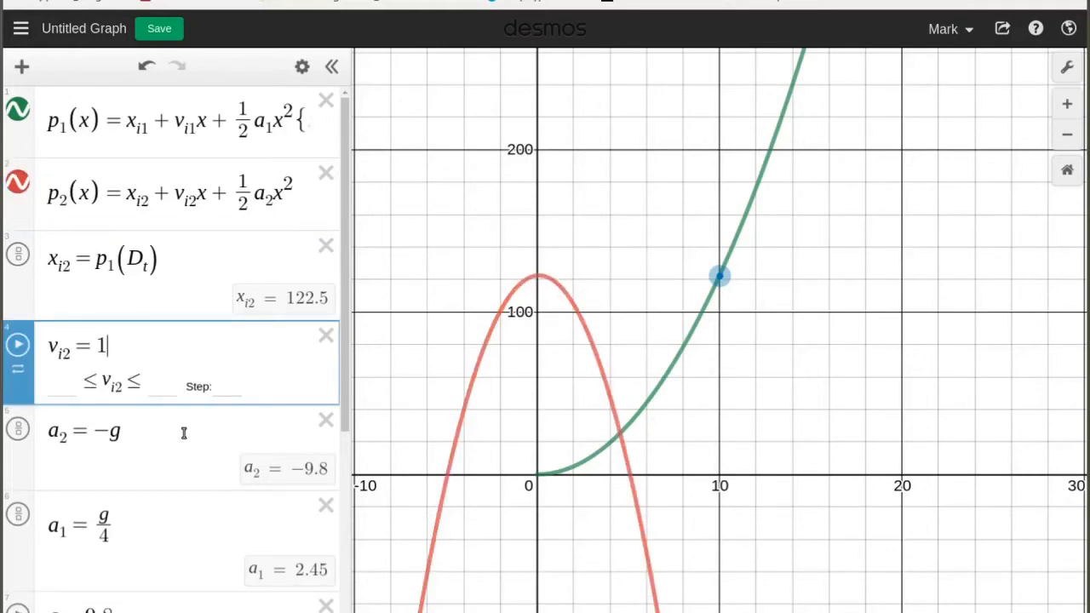
scroll(183, 432, "down", 1)
scroll(183, 432, "up", 1)
scroll(183, 404, "down", 5)
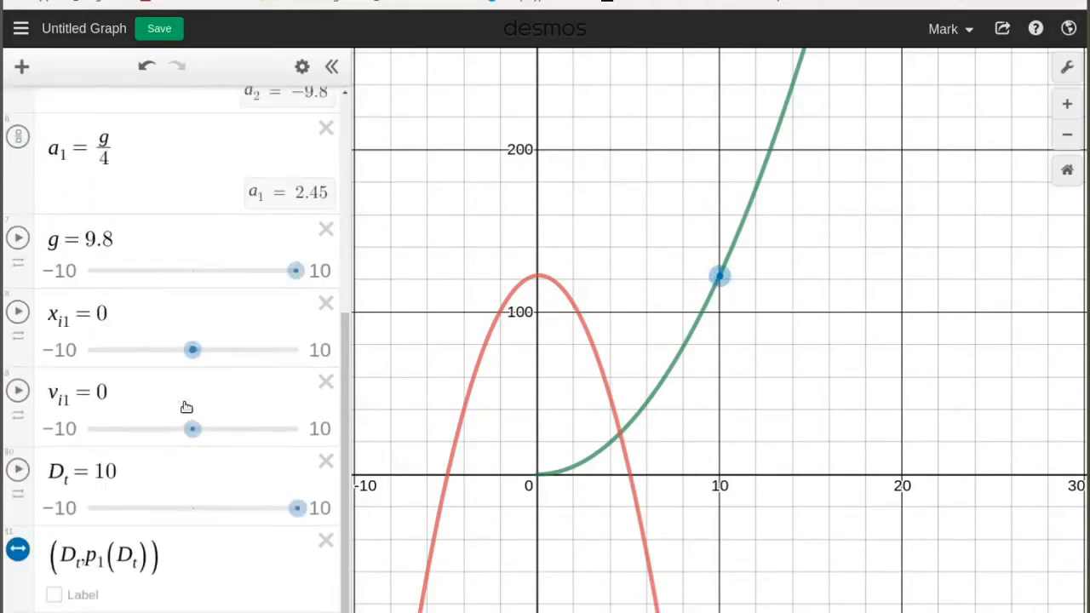
scroll(187, 407, "down", 1)
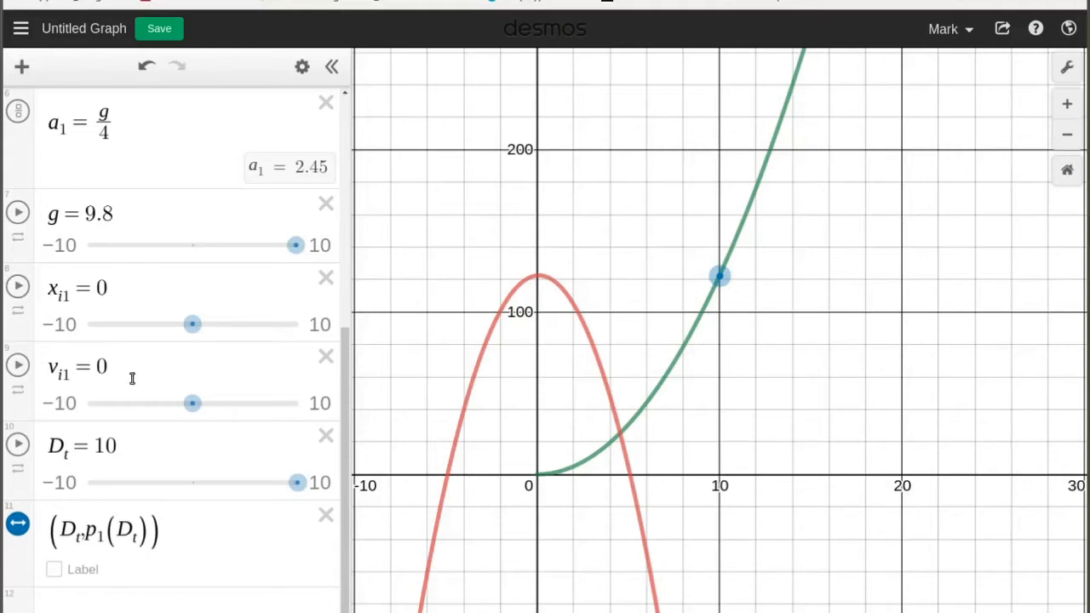
scroll(133, 380, "up", 3)
scroll(136, 388, "up", 2)
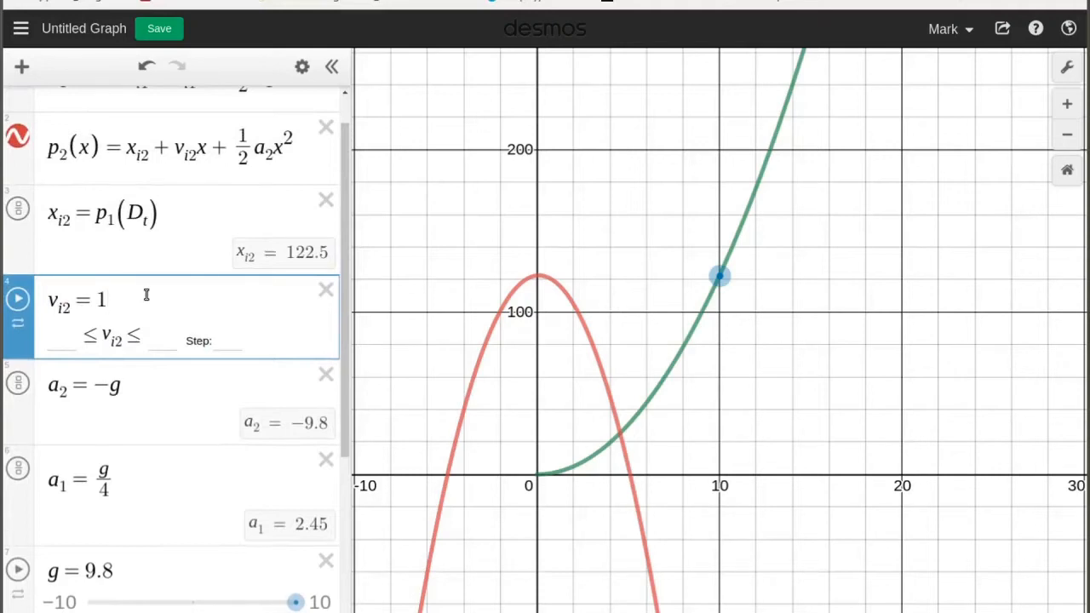
key("BackSpace")
type("v_i")
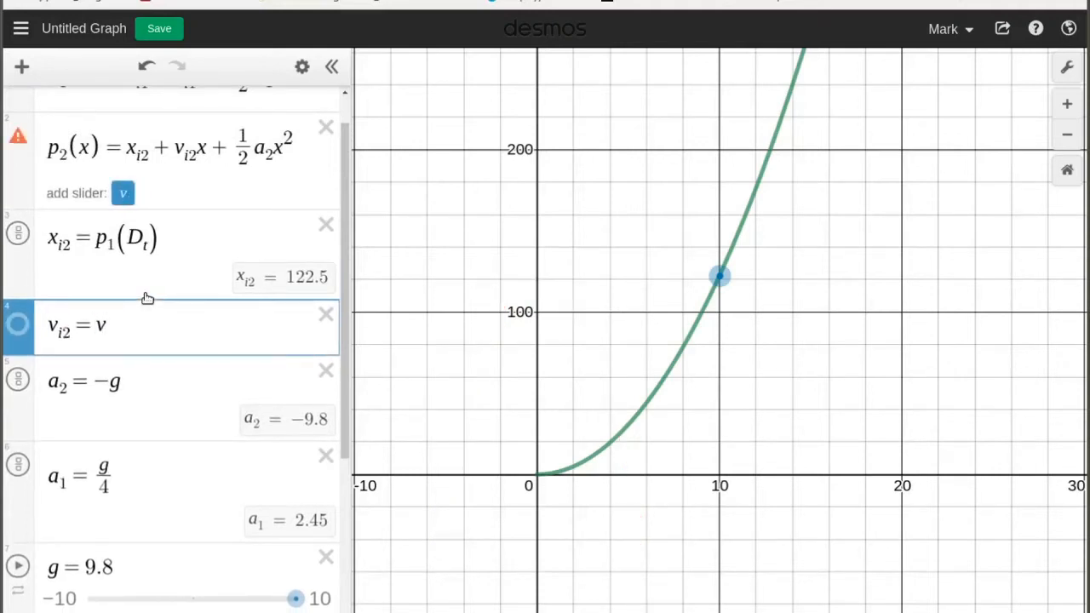
type("1")
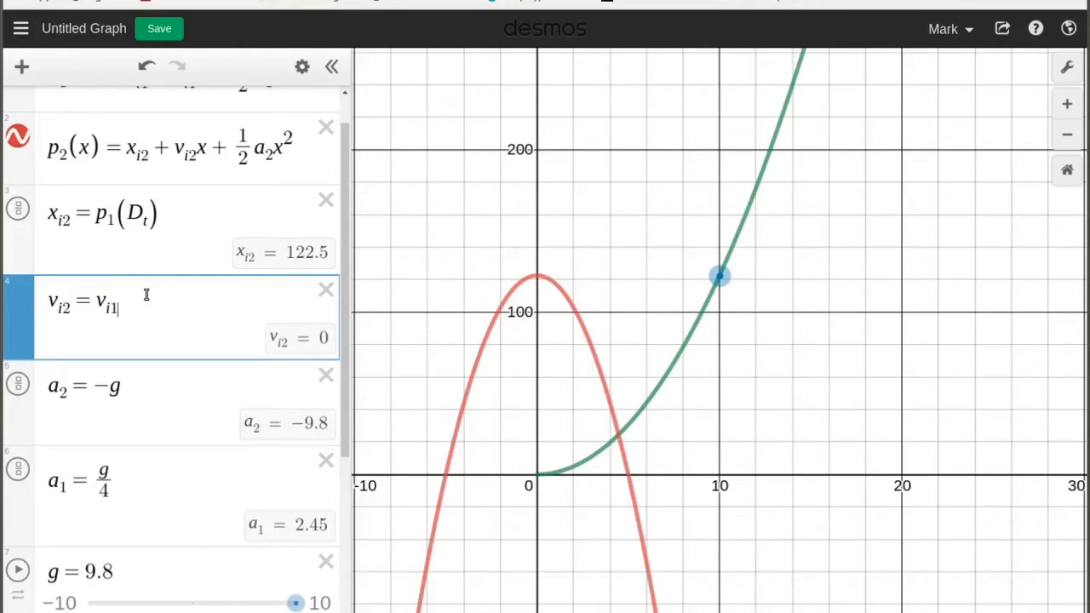
type("+")
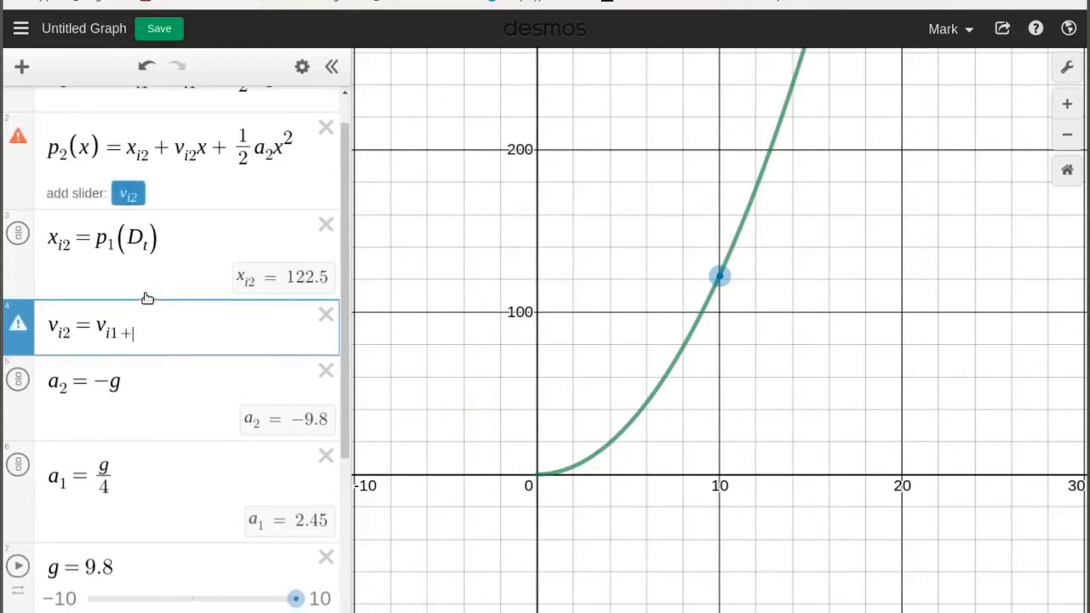
key("BackSpace")
key("Right")
type("+a")
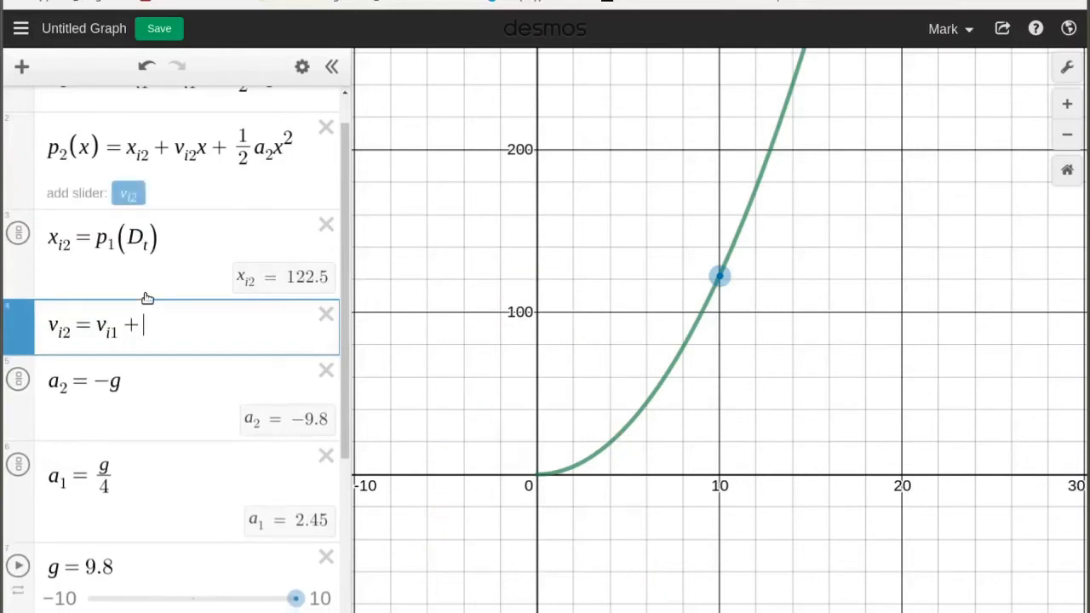
type("_1")
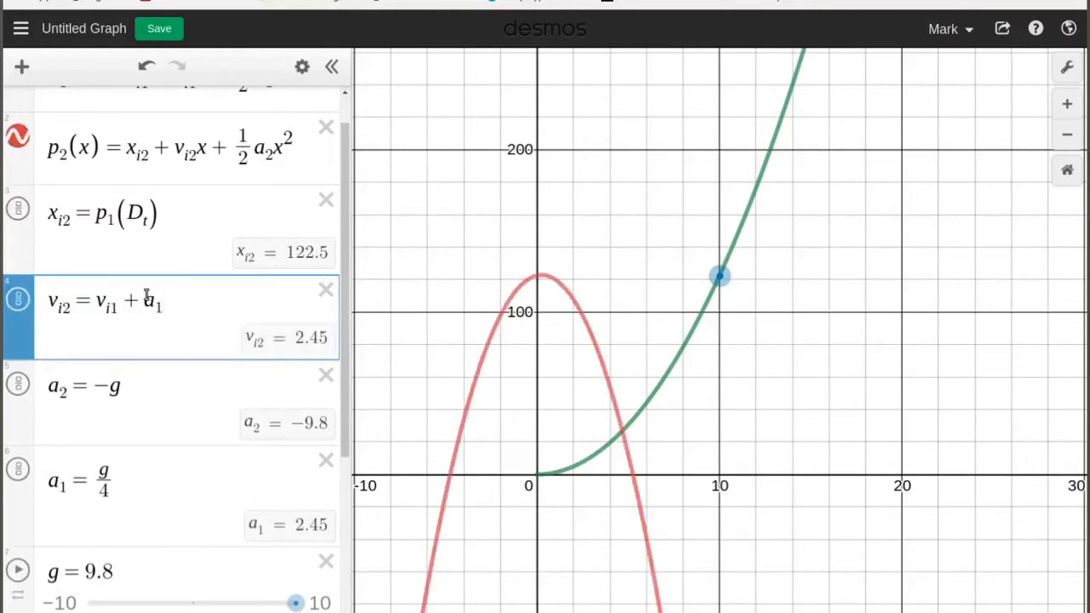
type("*")
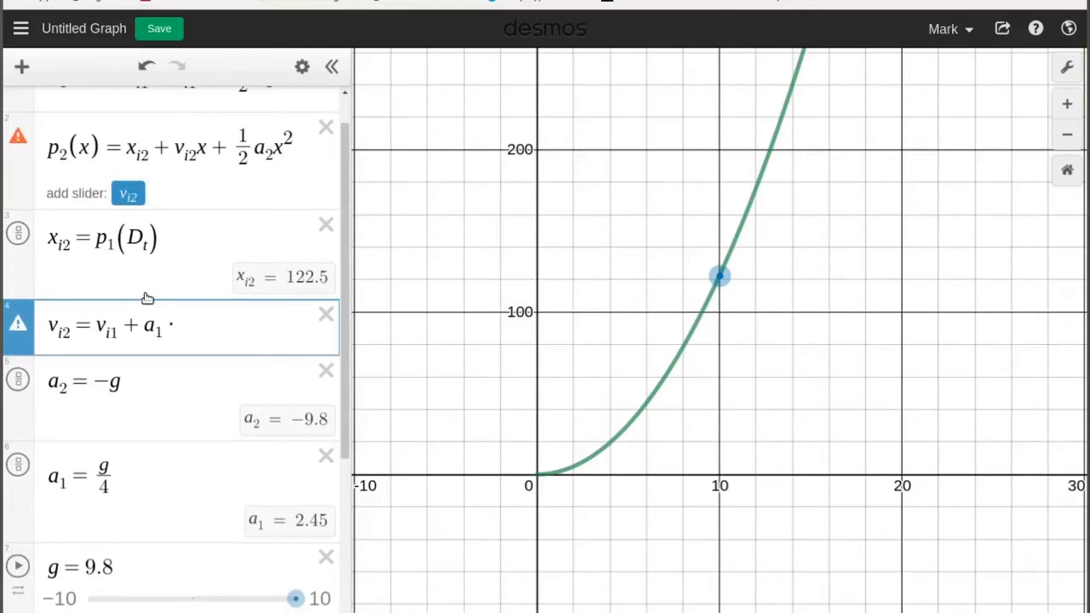
type("D_t")
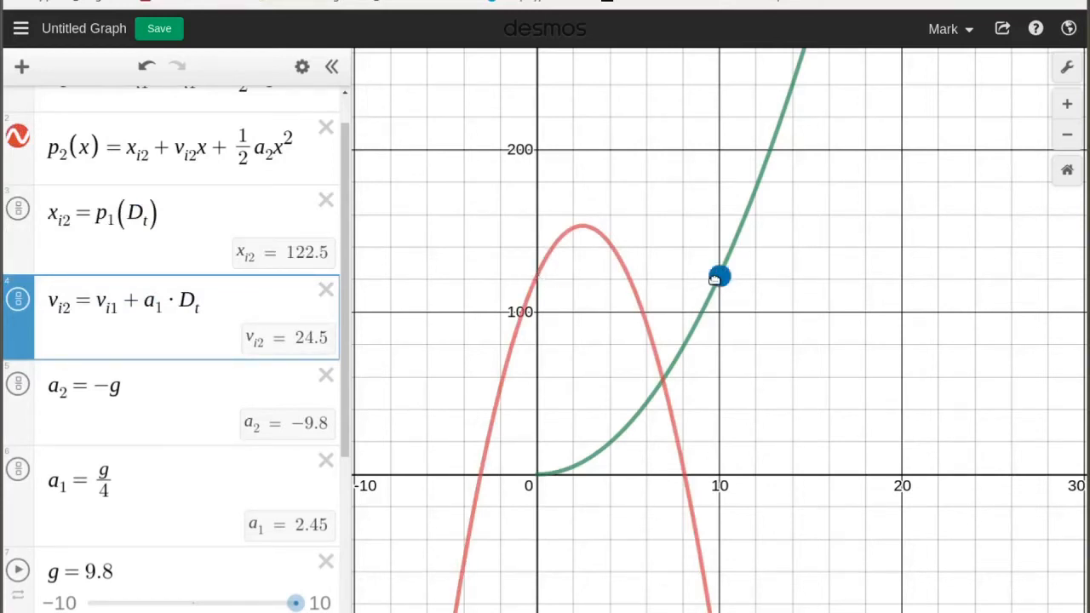
Graph the time-shifted sandbag curve p_2(x − D_t) in a new expression after p_2(x) and inspect its release point and peak.
left_click(539, 278)
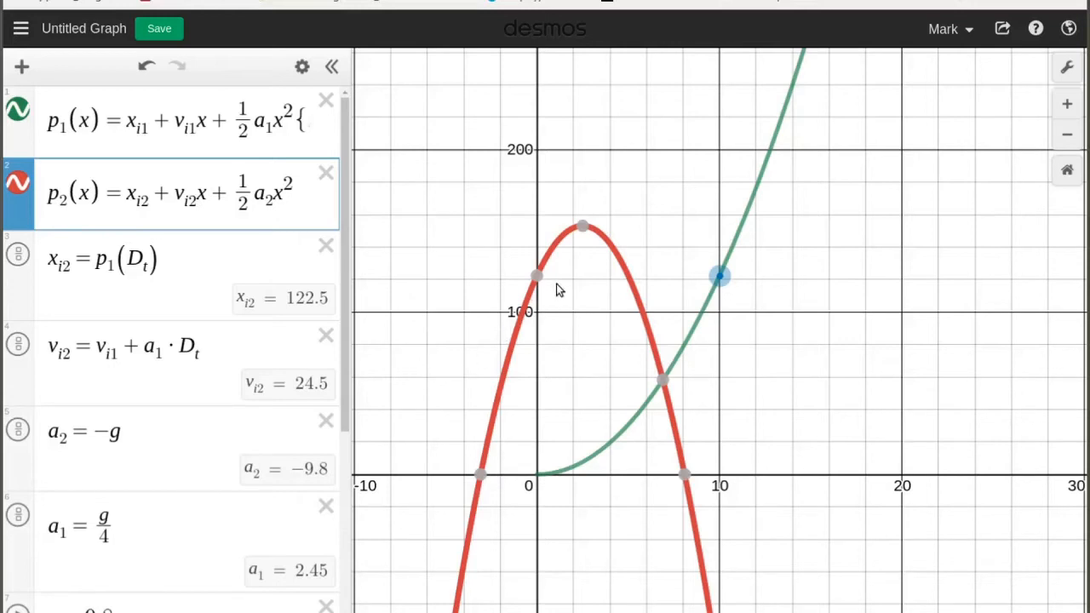
mouse_move(538, 279)
key("Return")
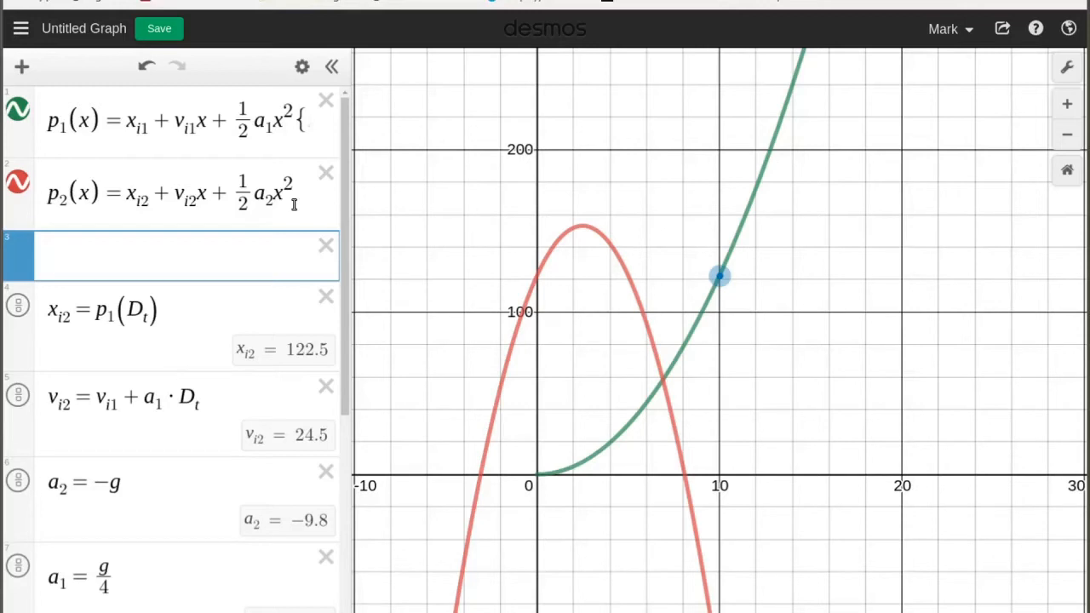
type("p_2")
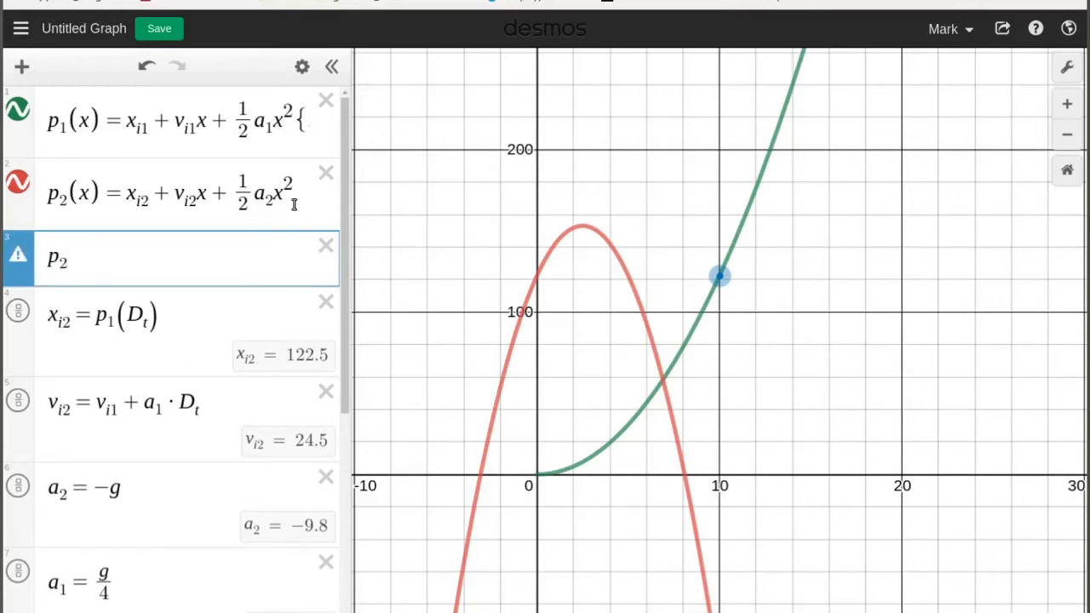
type("(")
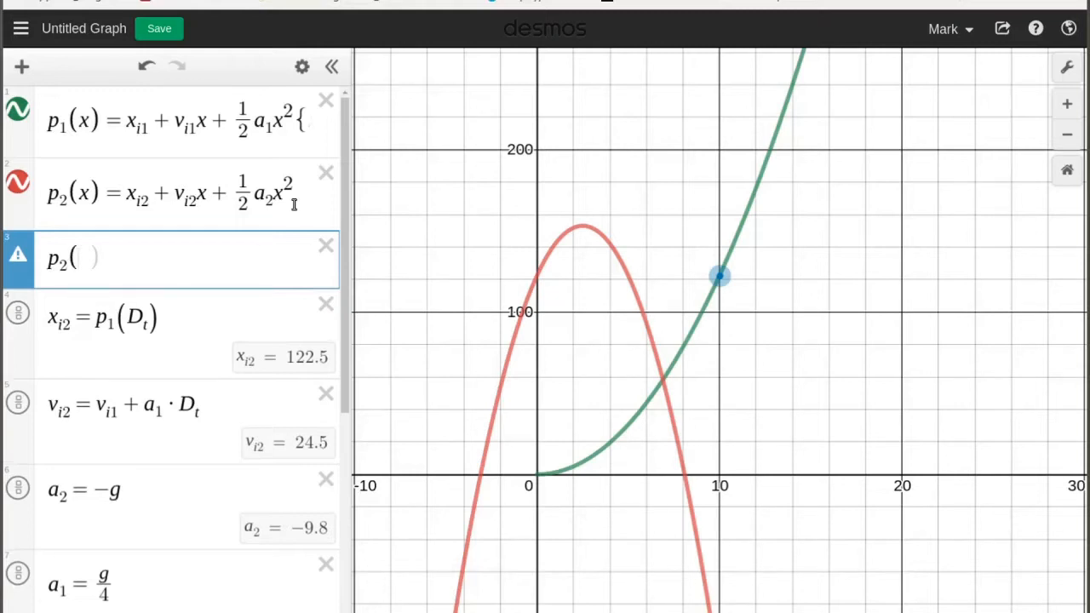
type("x")
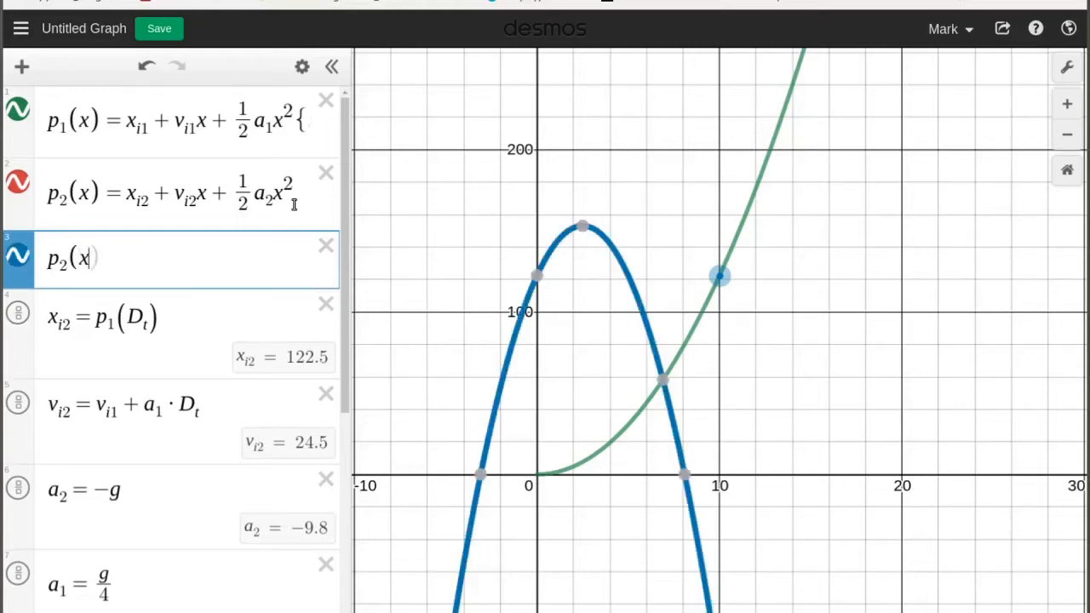
type("-")
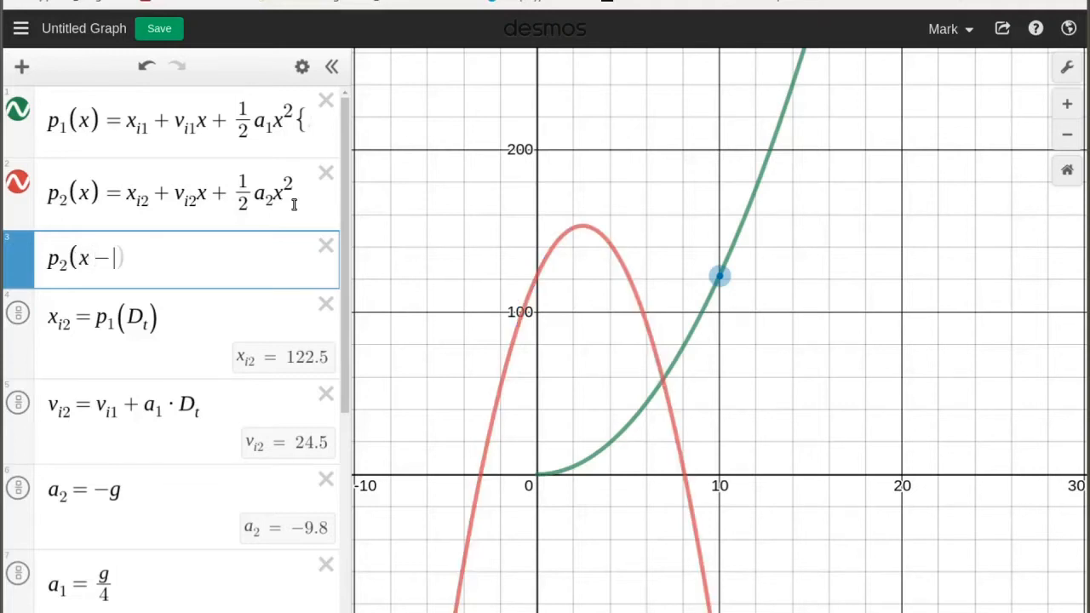
type("D")
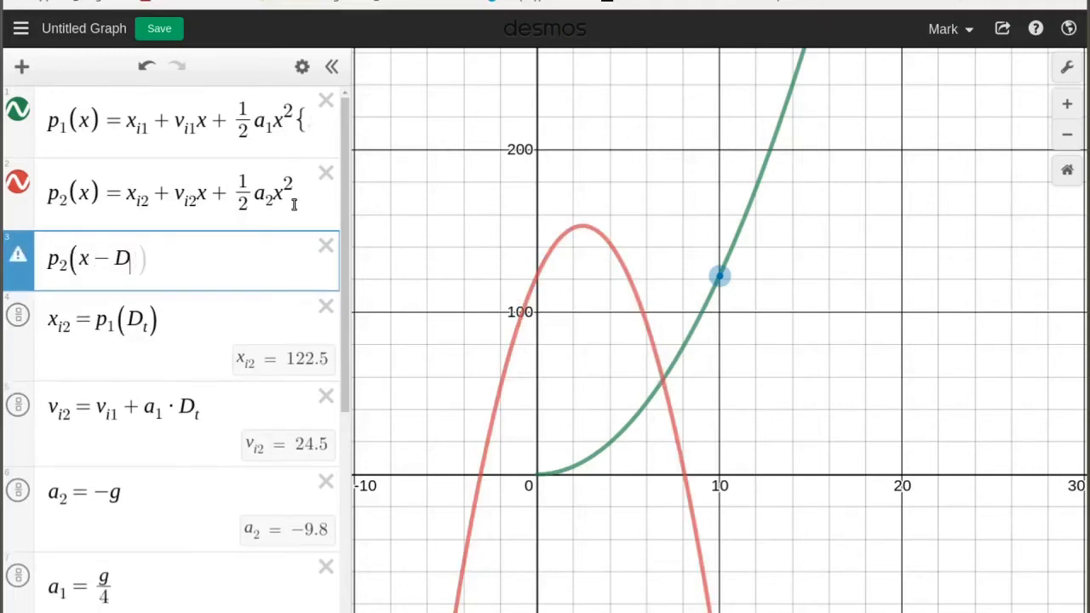
type("_t")
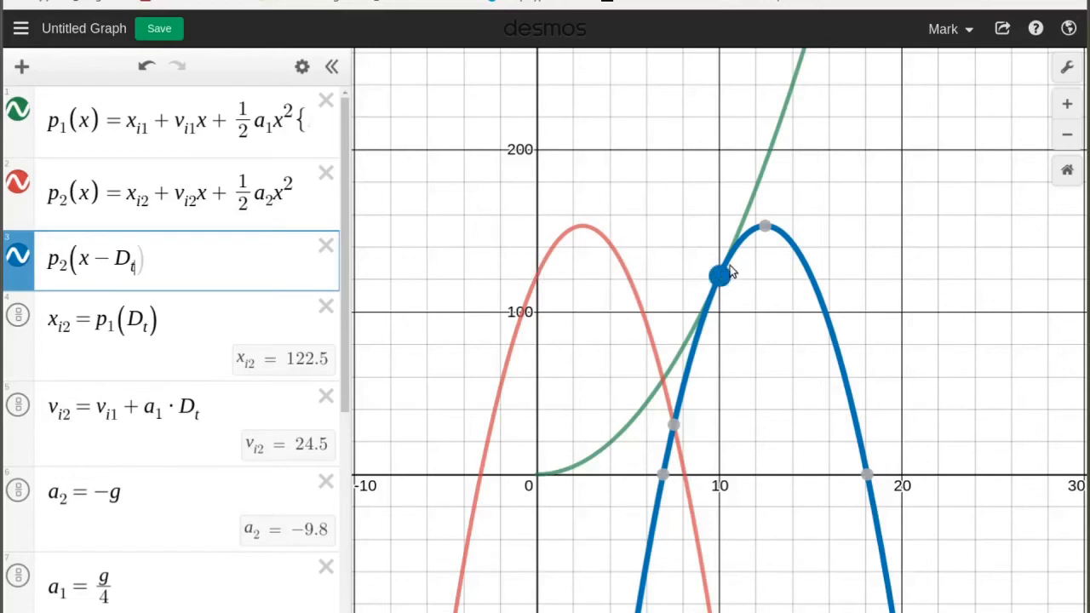
scroll(741, 278, "up", 3)
scroll(739, 277, "up", 1)
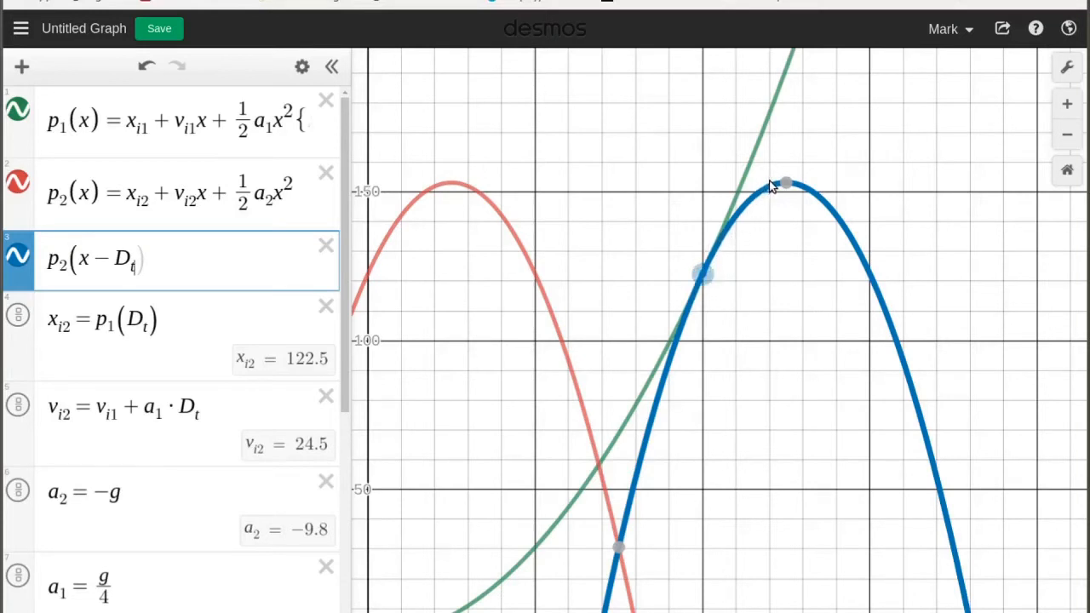
mouse_move(785, 183)
scroll(765, 471, "down", 3)
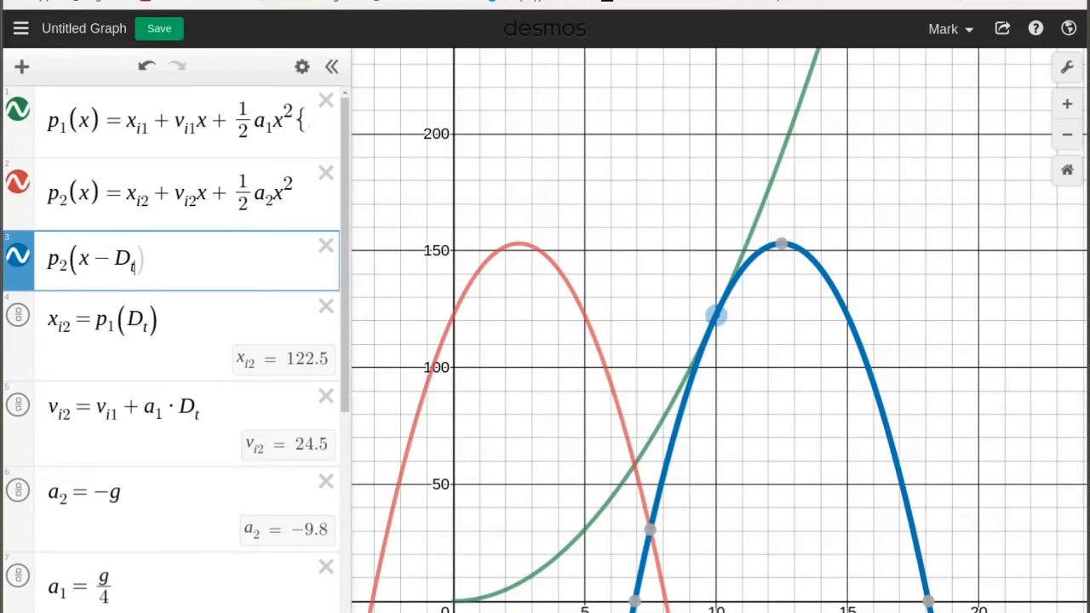
Try red as the color of the p_2(x − D_t) curve and return it to blue.
left_click(18, 255)
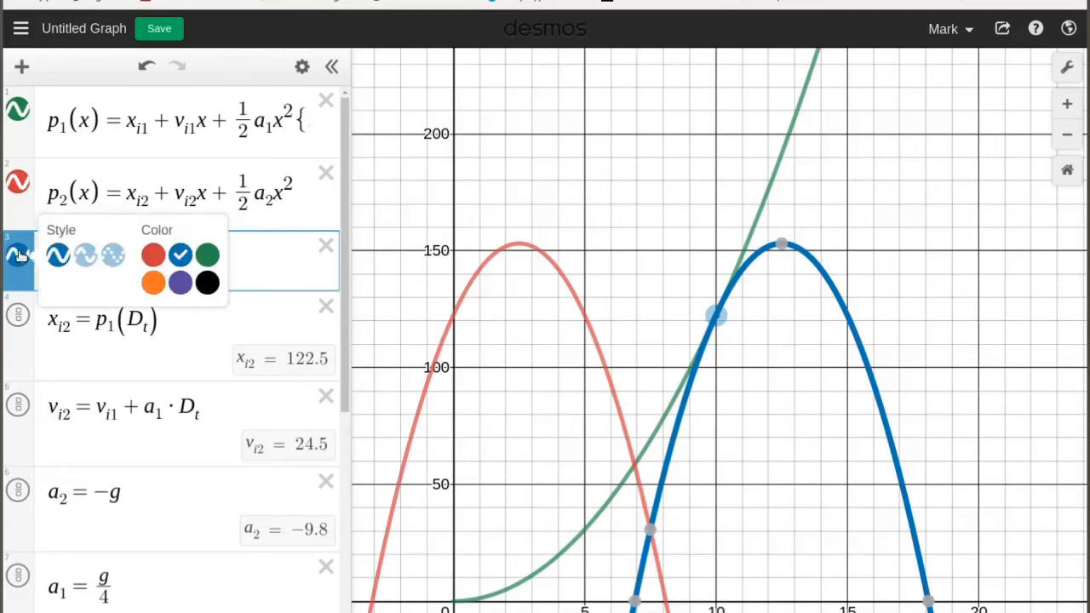
left_click(152, 254)
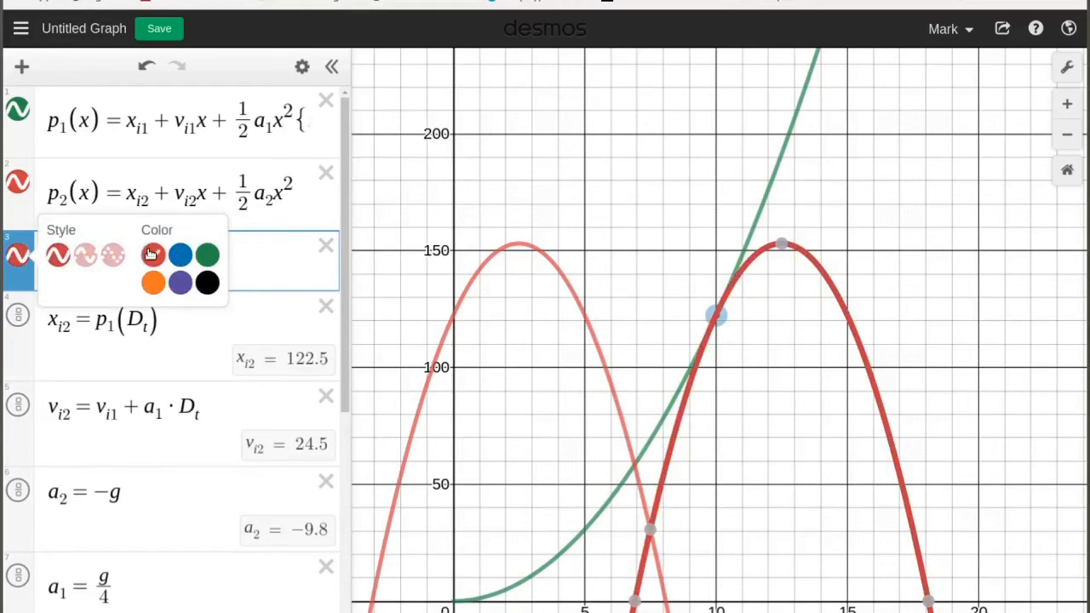
left_click(179, 255)
left_click(738, 352)
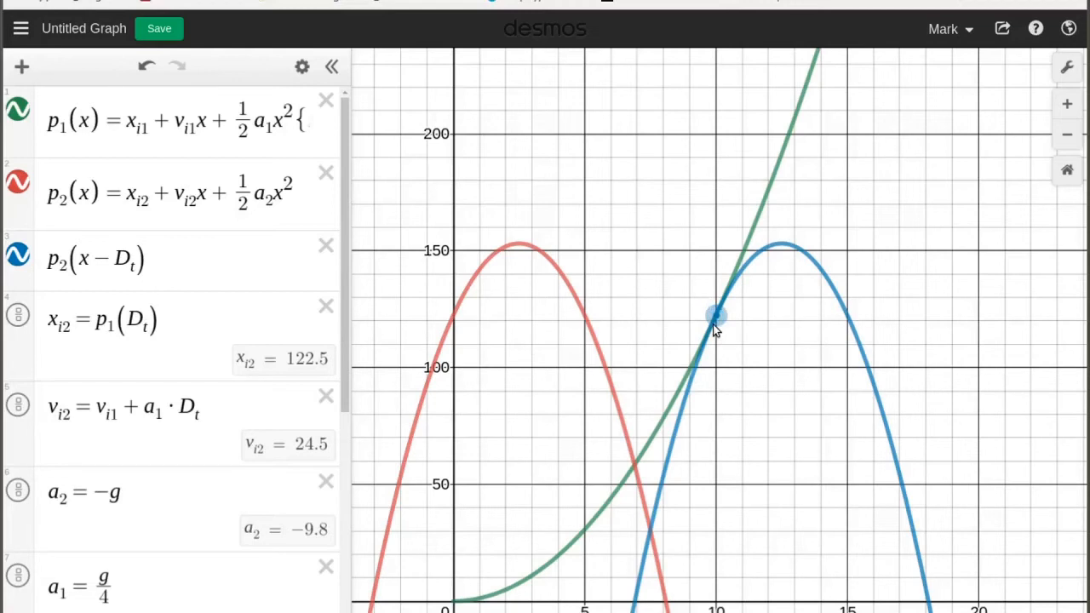
Restrict the shifted curve p_2(x − D_t) to the domain x > D_t.
left_click(181, 259)
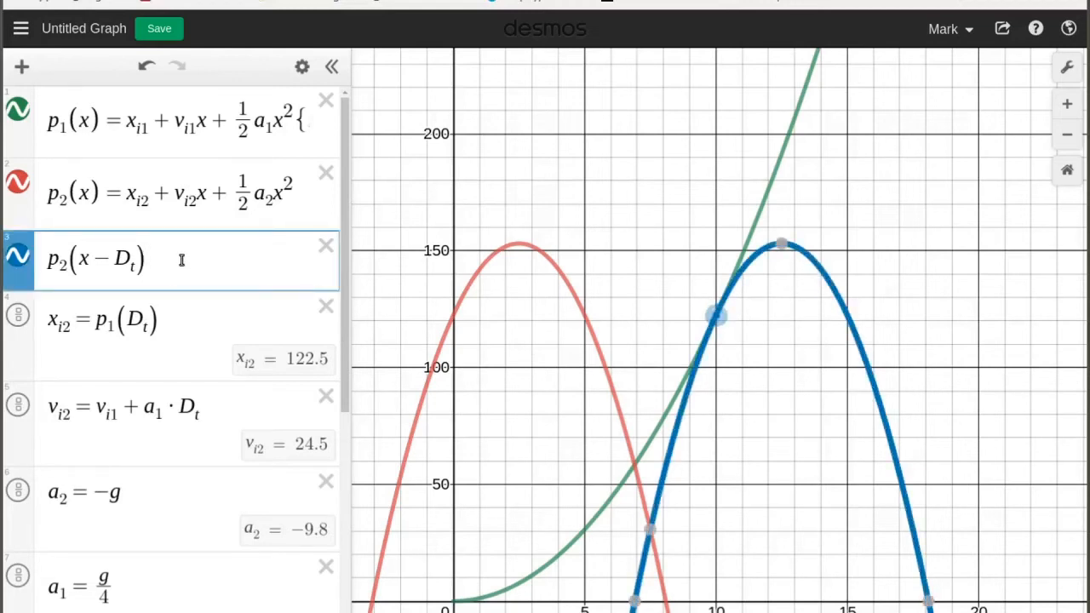
type("{x>D")
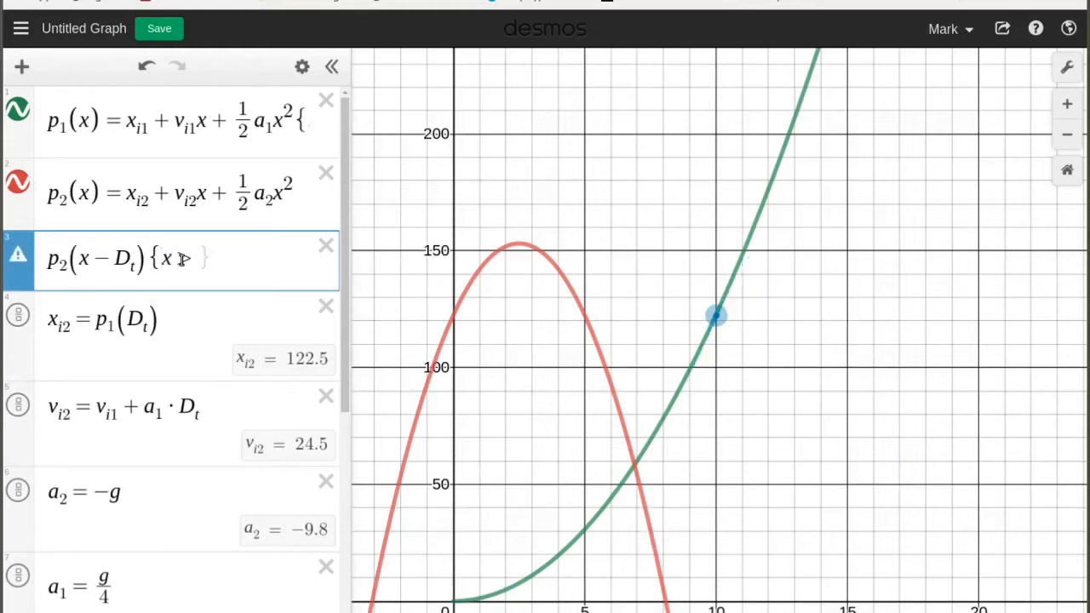
type("_t")
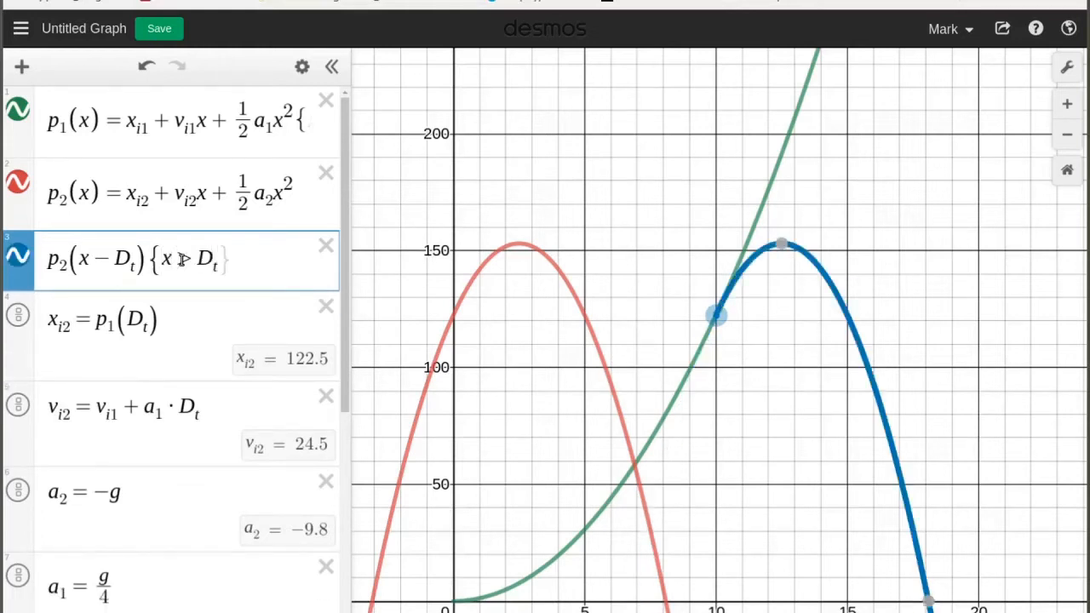
left_click(755, 370)
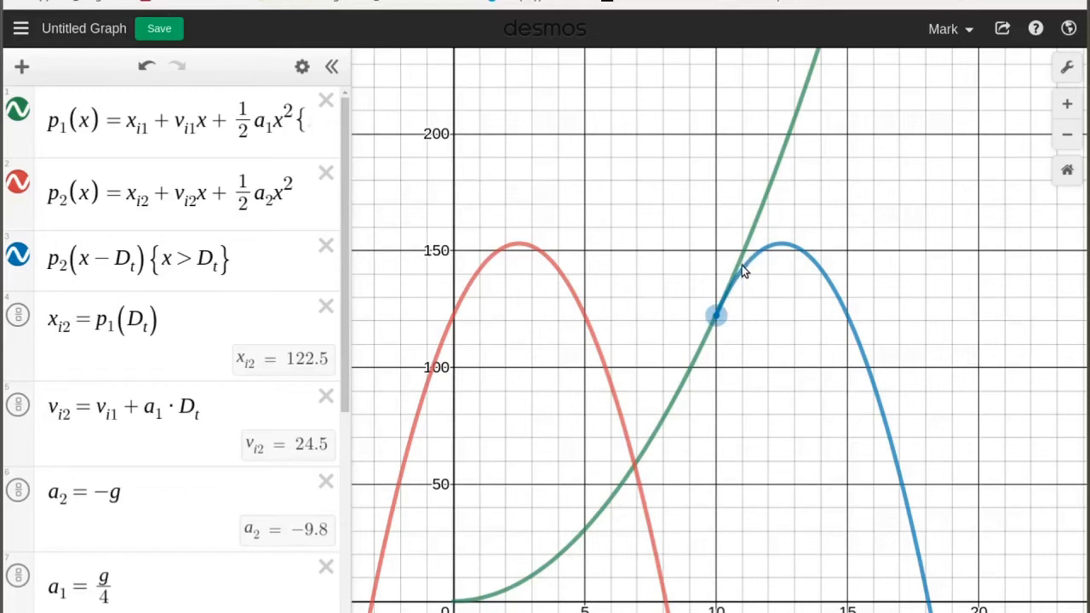
Show the coordinates of the shifted sandbag curve's peak, its landing point on the x-axis and the release point.
left_click(782, 246)
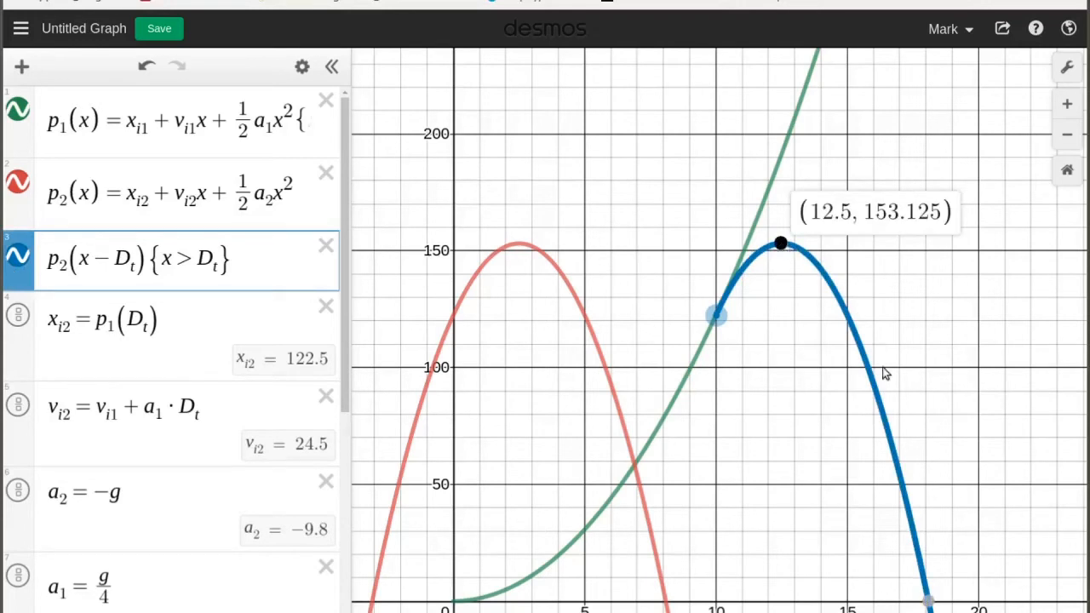
scroll(178, 511, "down", 5)
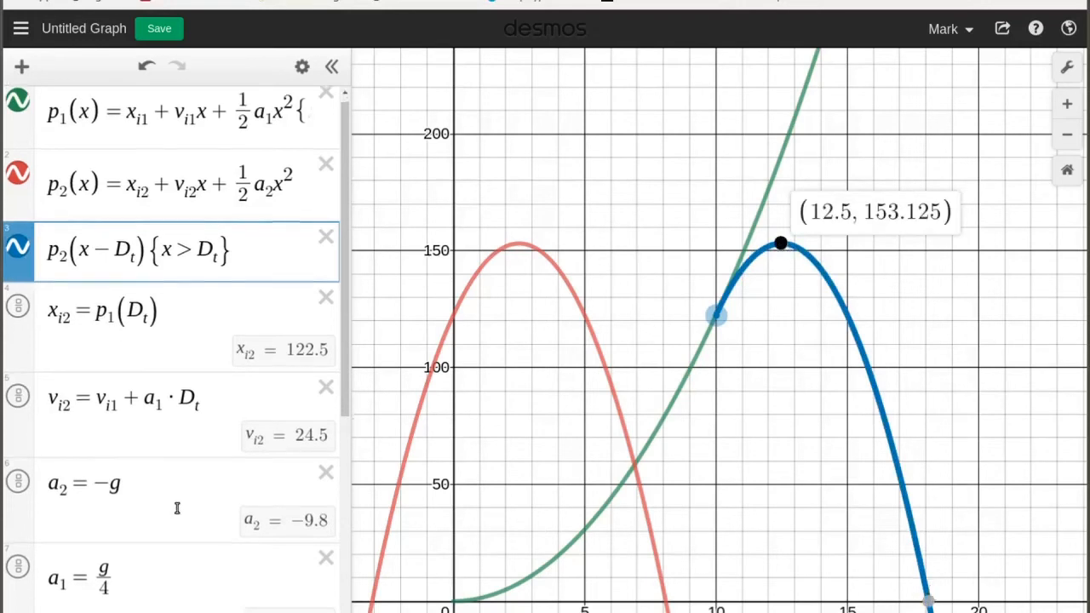
scroll(177, 512, "up", 6)
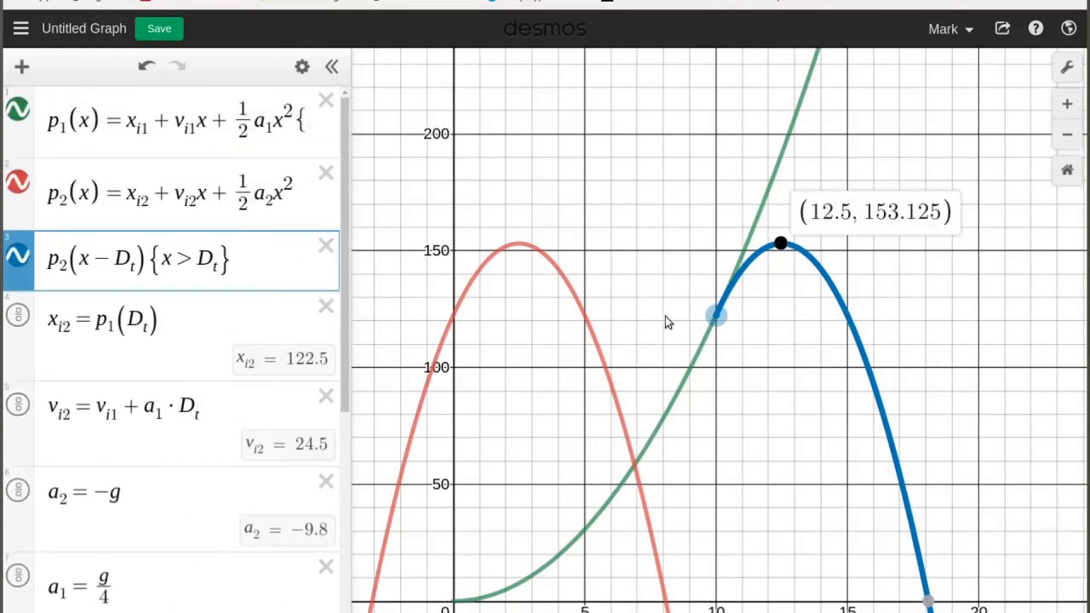
left_click(928, 602)
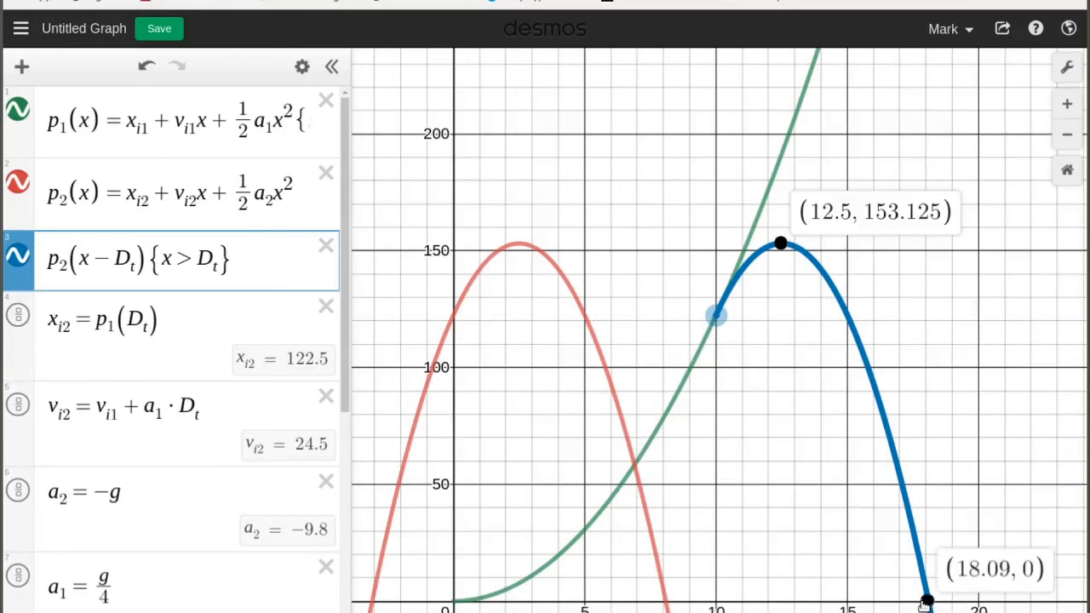
left_click(717, 315)
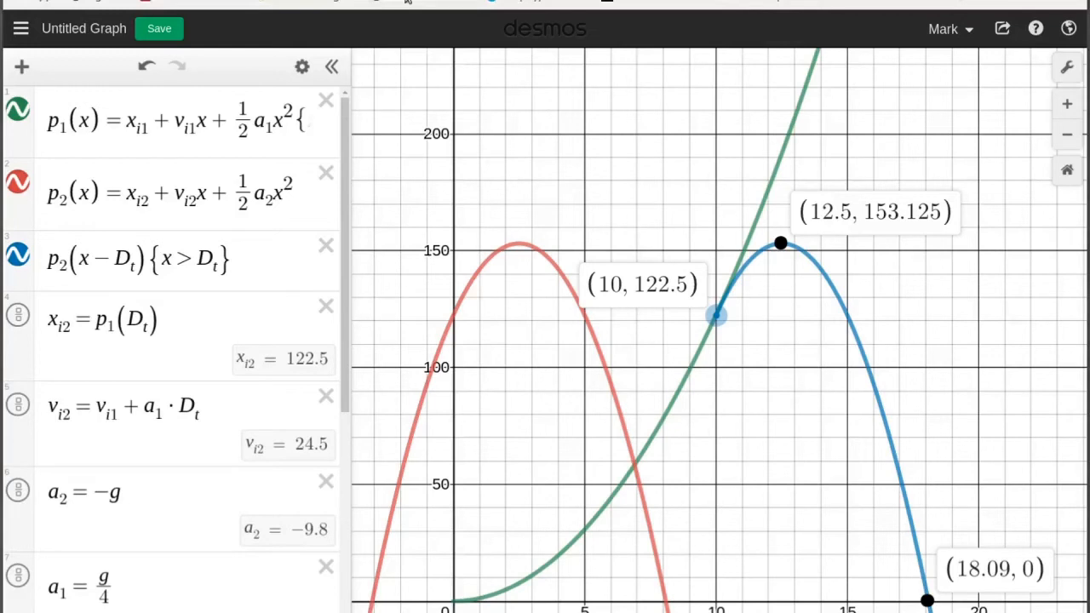
Enter the landing-time formula (D_t + D_t/4(1 + √5)) in a new expression below the release point (D_t, p_1(D_t)).
scroll(126, 392, "down", 5)
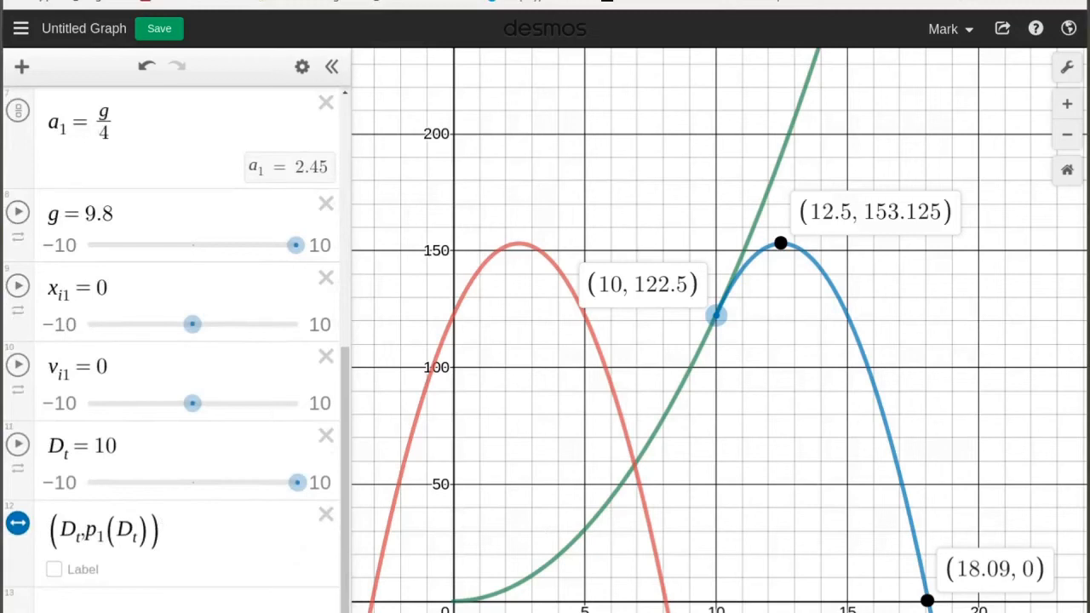
left_click(145, 601)
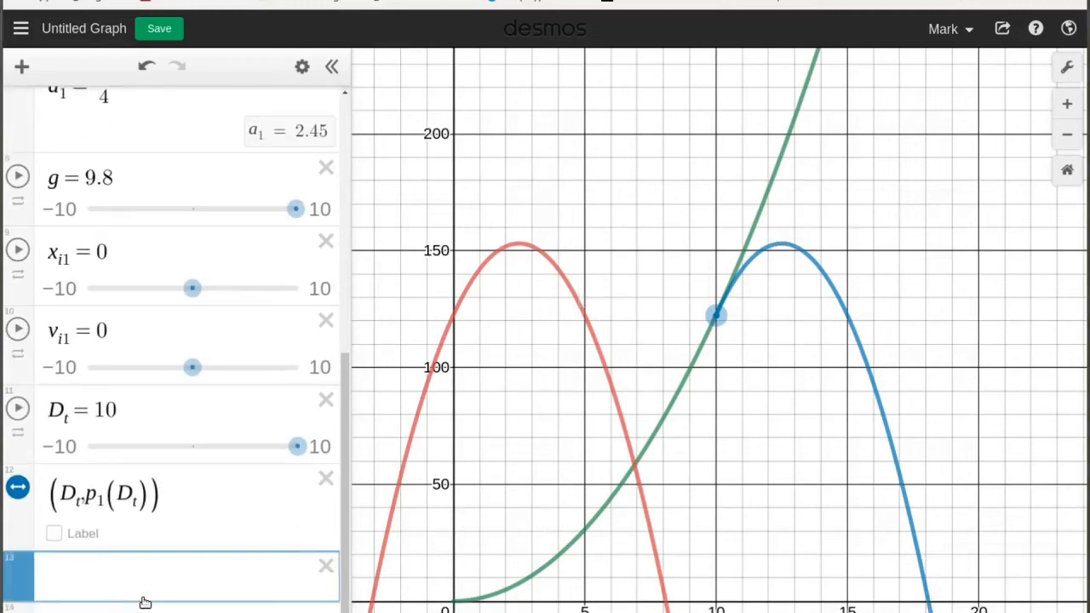
type("(D")
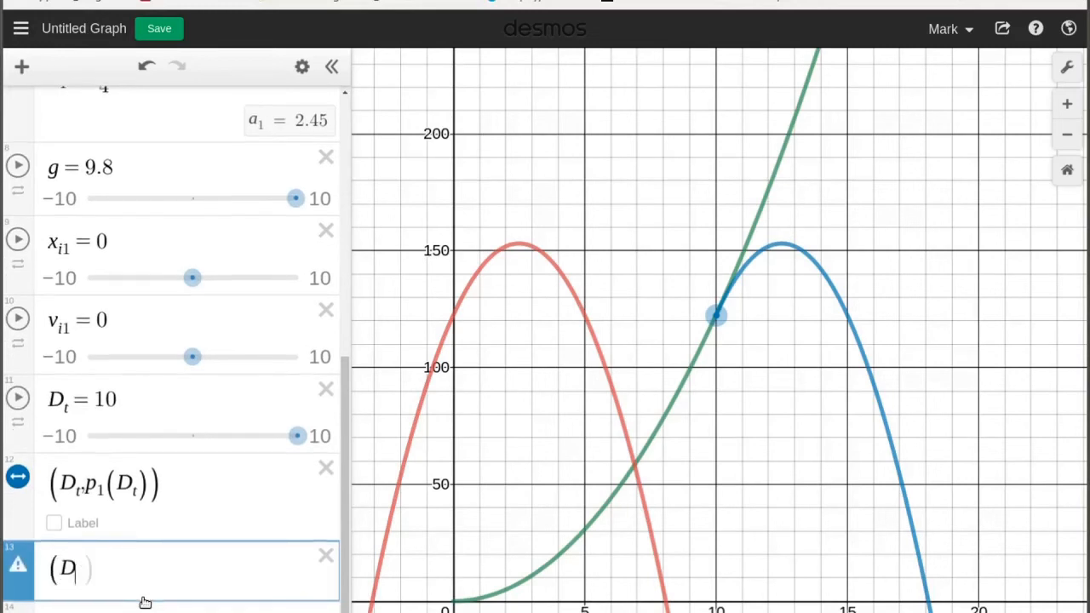
type("_t+")
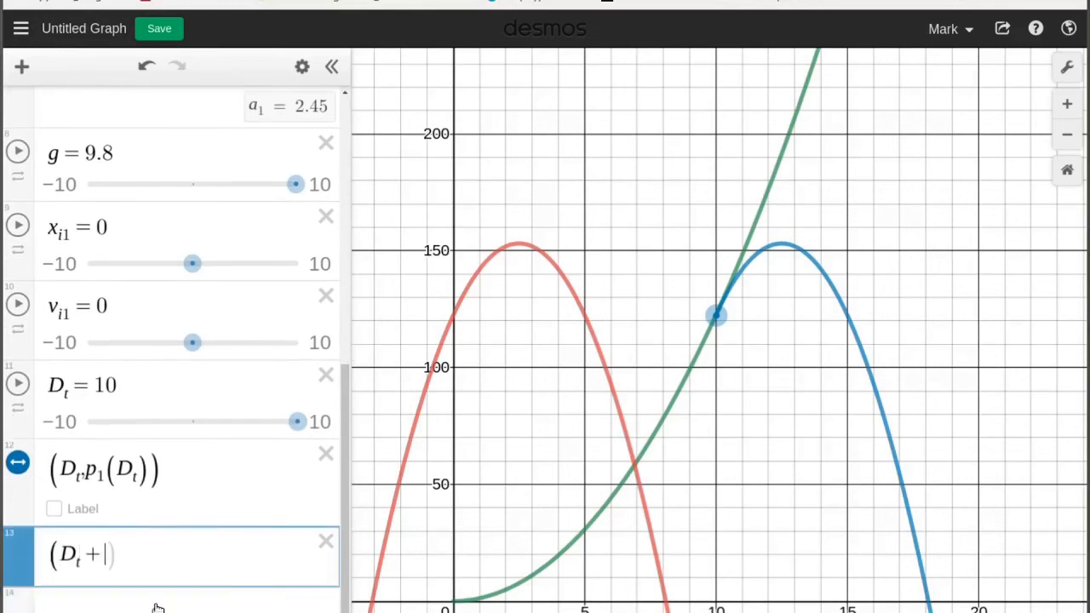
type("D_t/4")
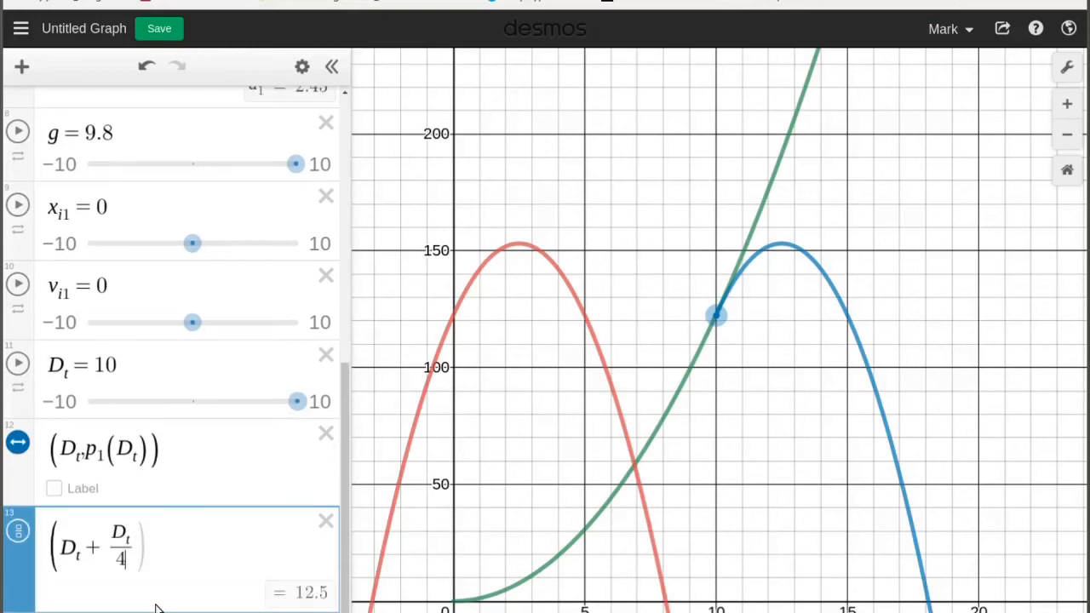
key("Right")
type("(")
type("1+sqrt")
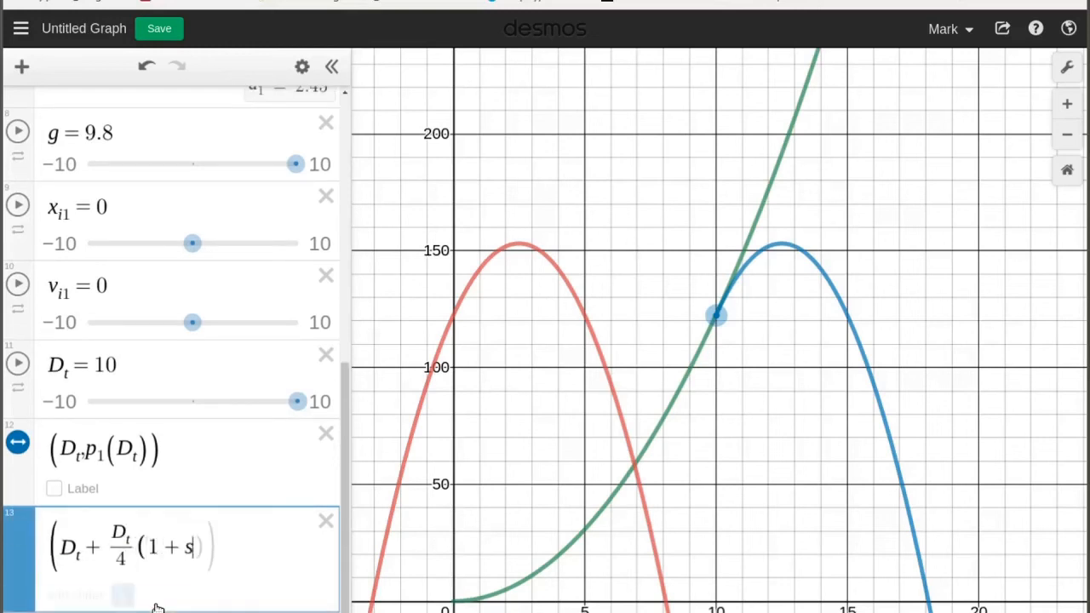
type("5")
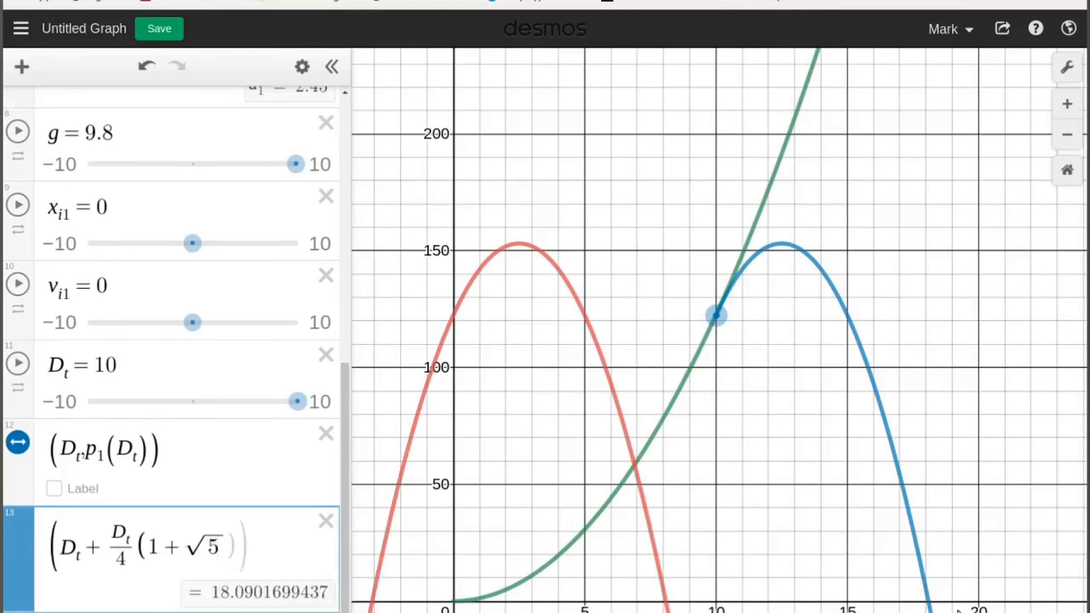
Compare the formula with the blue curve's x-intercept and turn it into a landing point by adding a y-coordinate of 0.
left_click(929, 607)
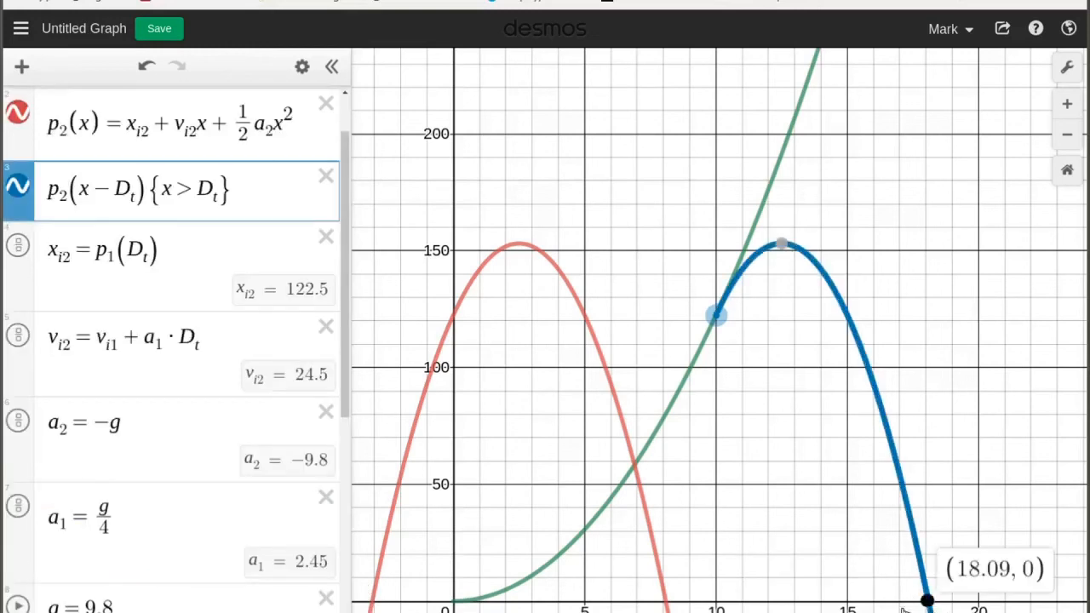
scroll(162, 597, "down", 6)
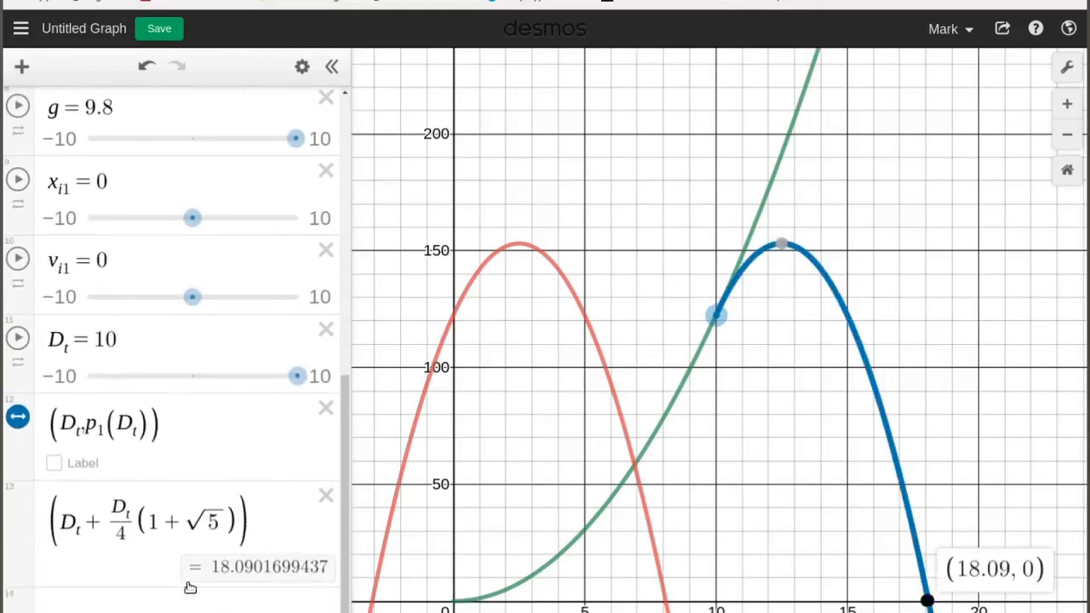
left_click(239, 523)
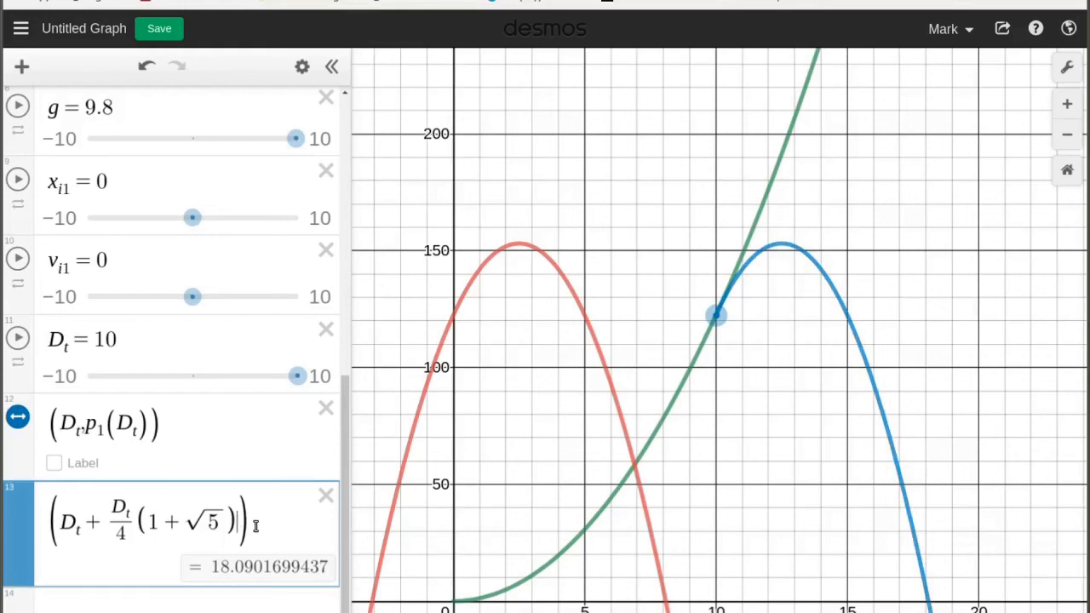
type(",0")
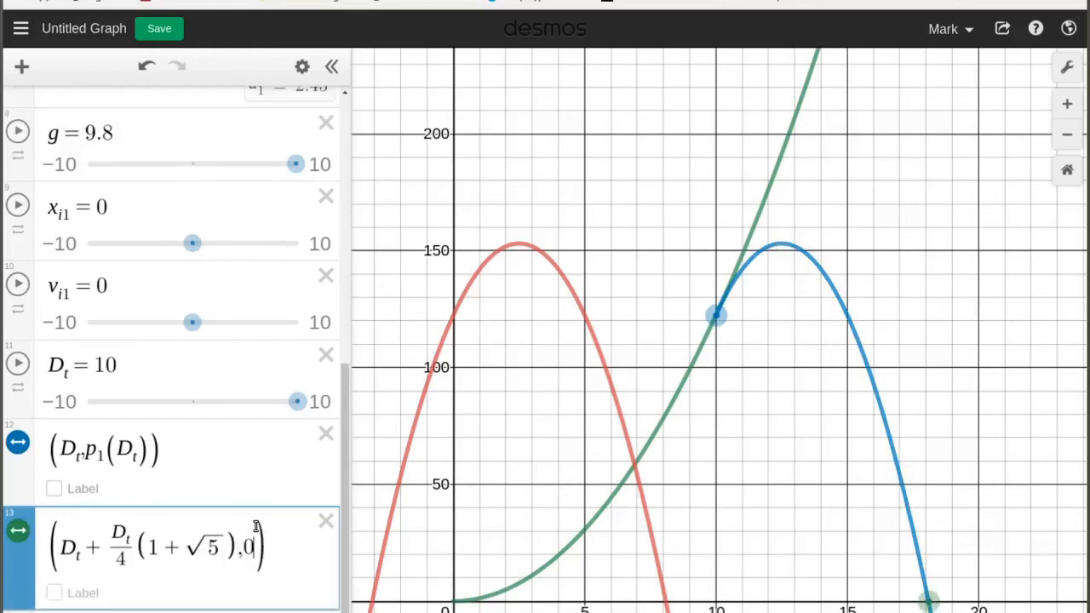
Show the coordinates of the new landing point and of the release point on the graph.
left_click(926, 601)
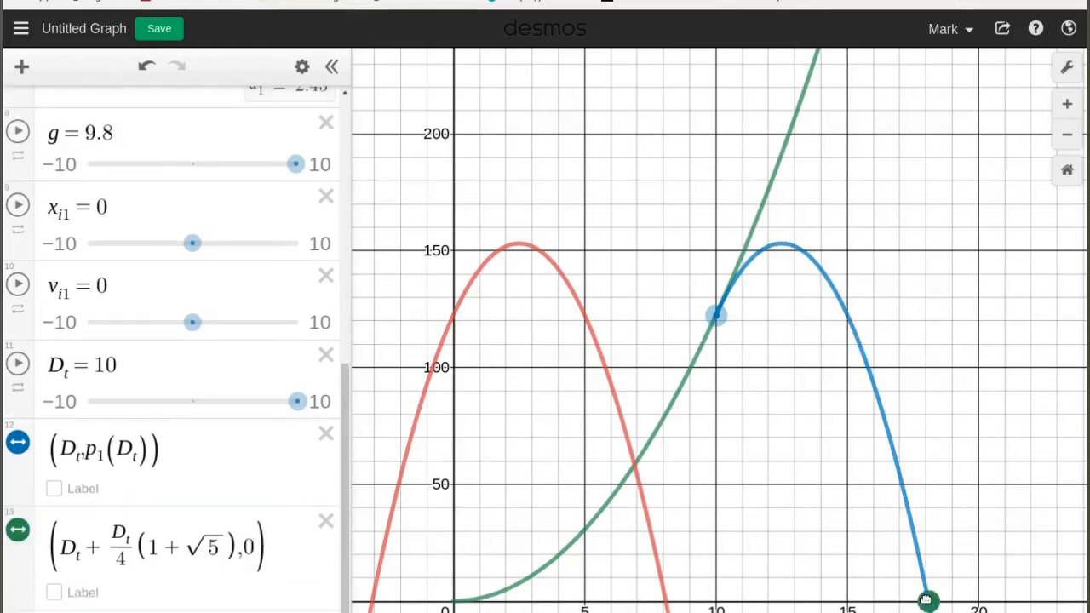
left_click(927, 601)
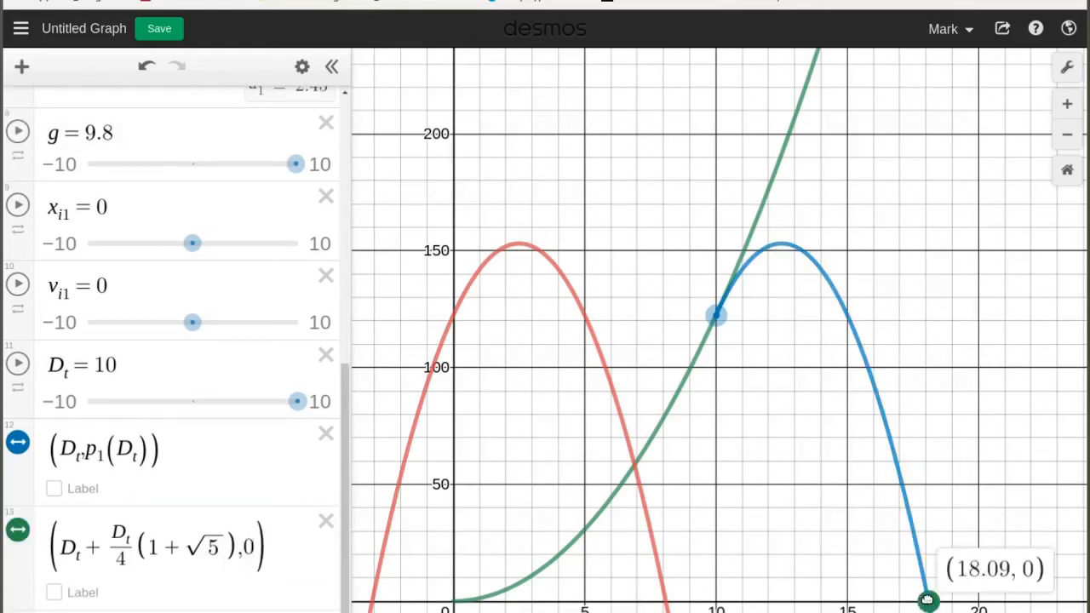
left_click(717, 316)
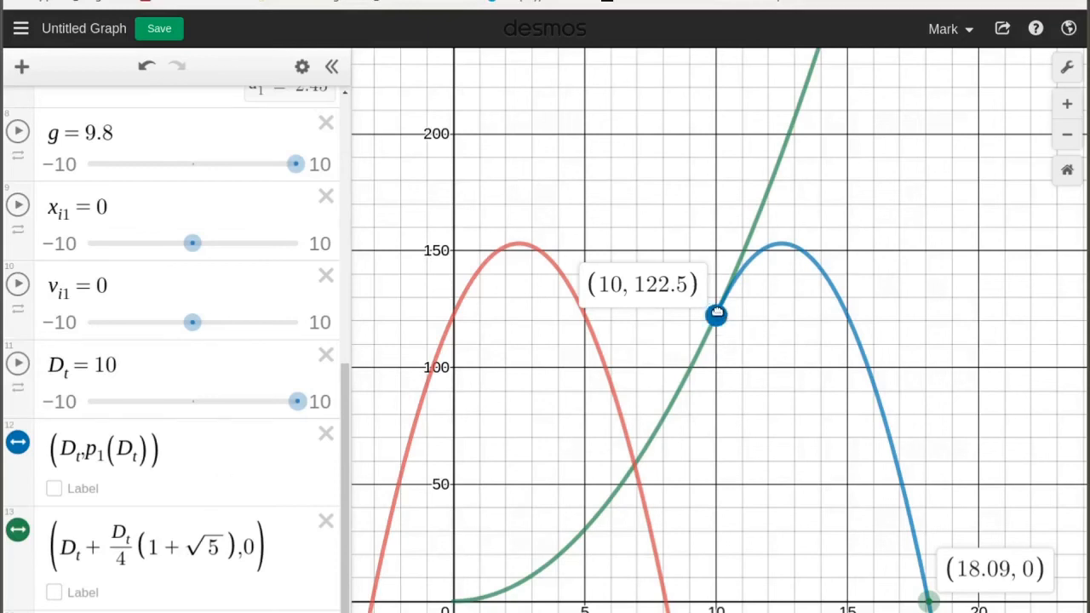
Move the release point along the balloon curve down to D_t = 5.04, hide the coordinate labels, and move it up to D_t = 12.
left_click_drag(718, 316, 586, 438)
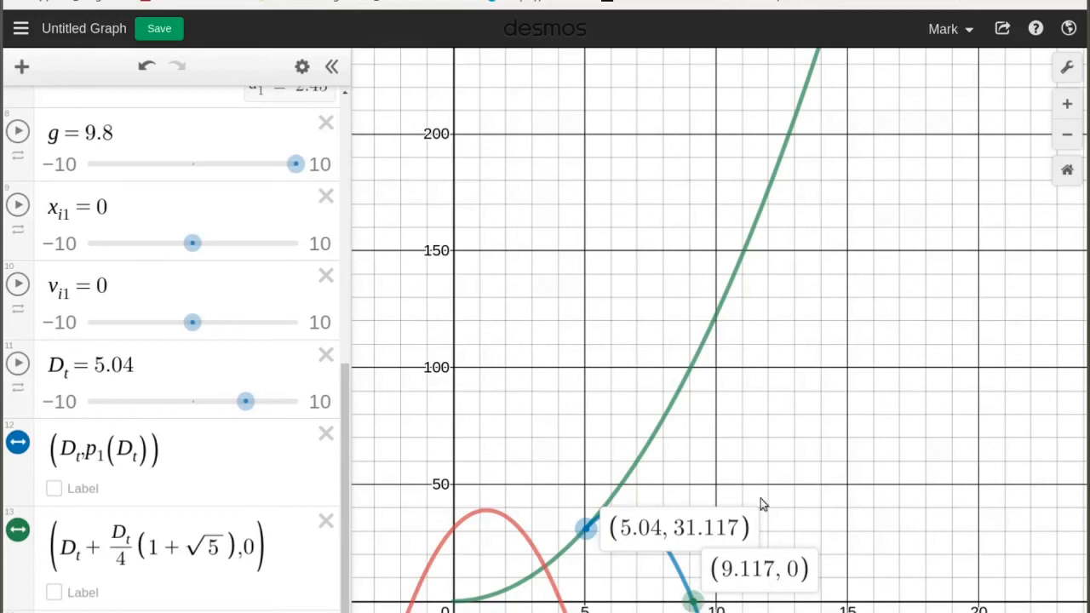
left_click(753, 415)
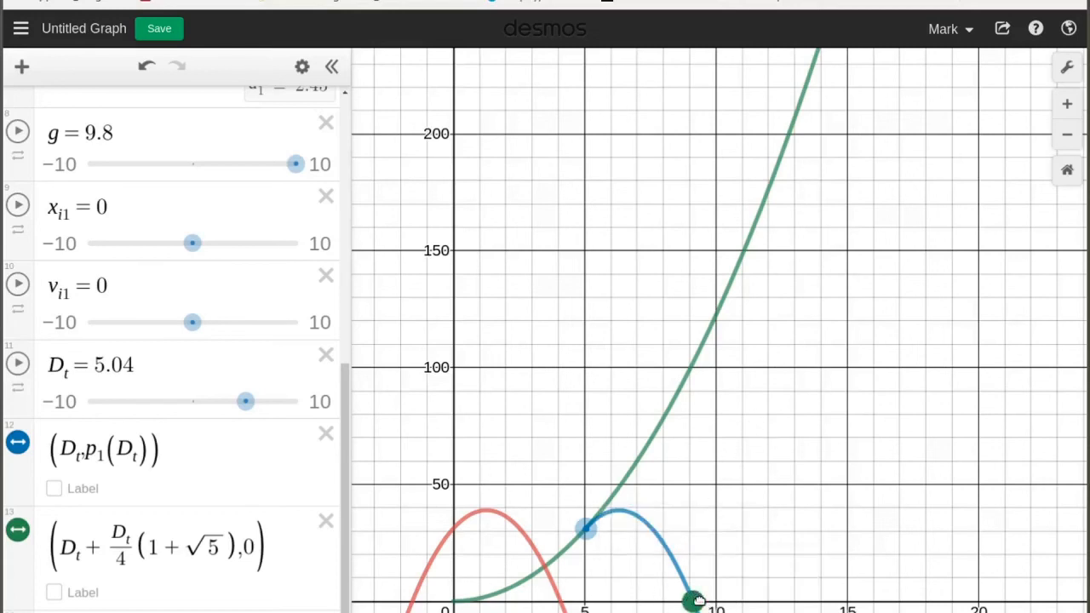
left_click_drag(585, 528, 769, 348)
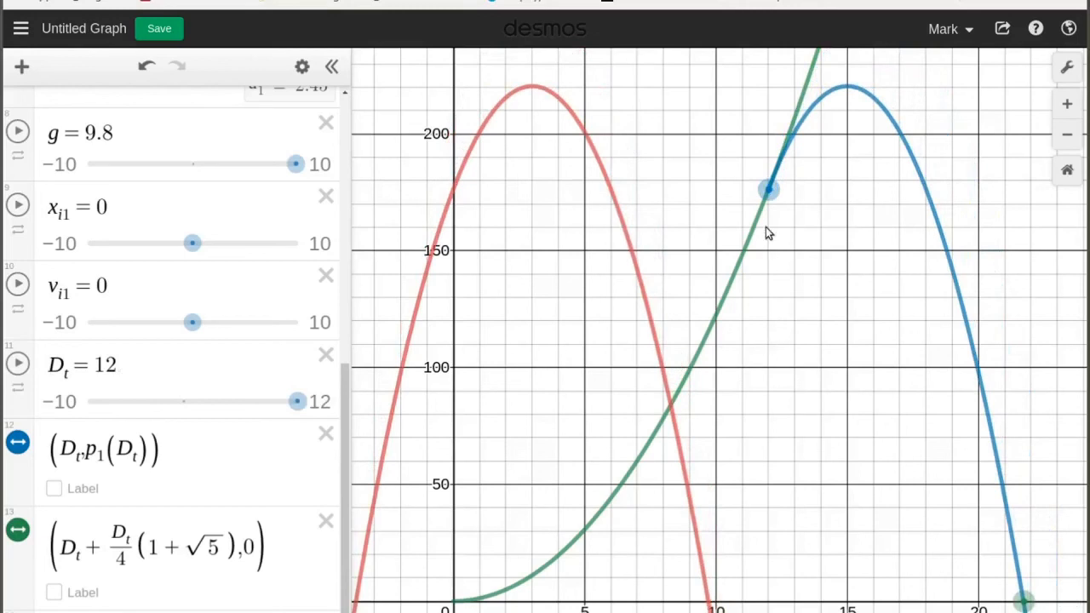
Show the coordinates of the moved release and landing points, clear both labels, and redisplay only the landing point's coordinates.
left_click(769, 190)
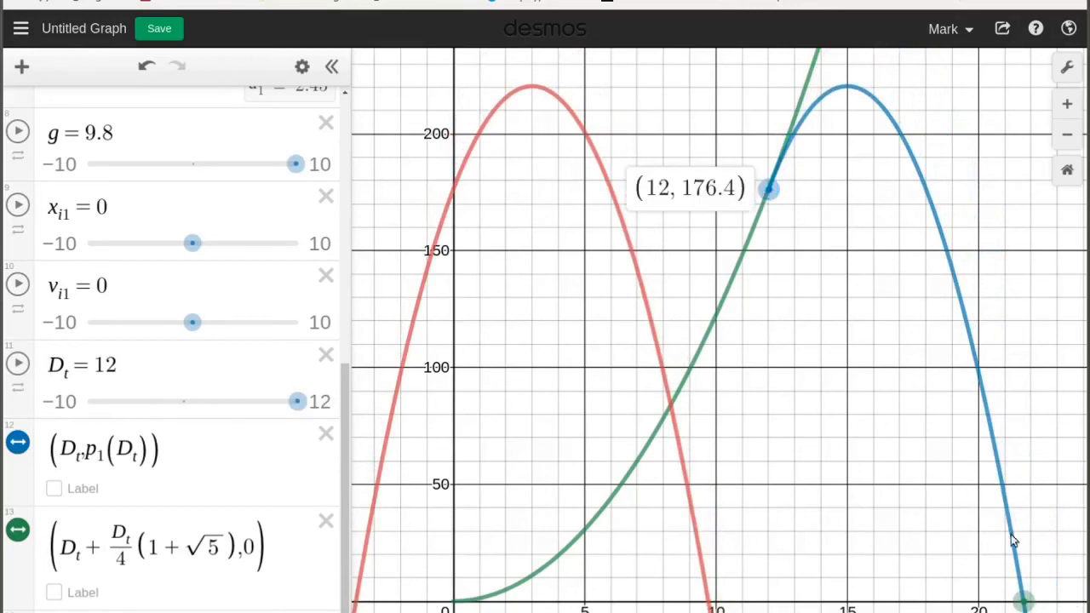
left_click(1023, 603)
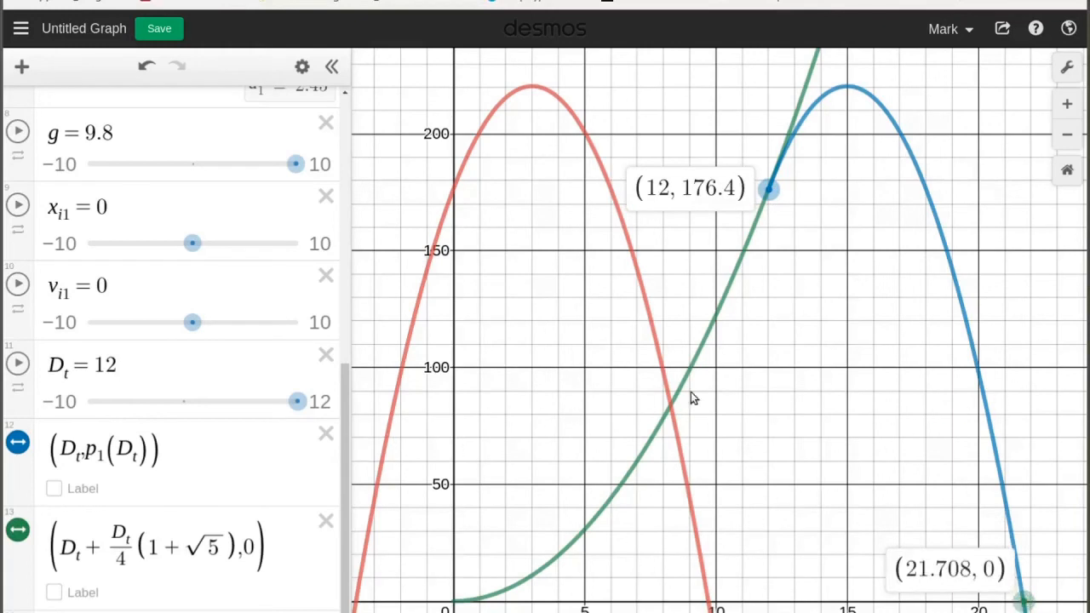
left_click(765, 405)
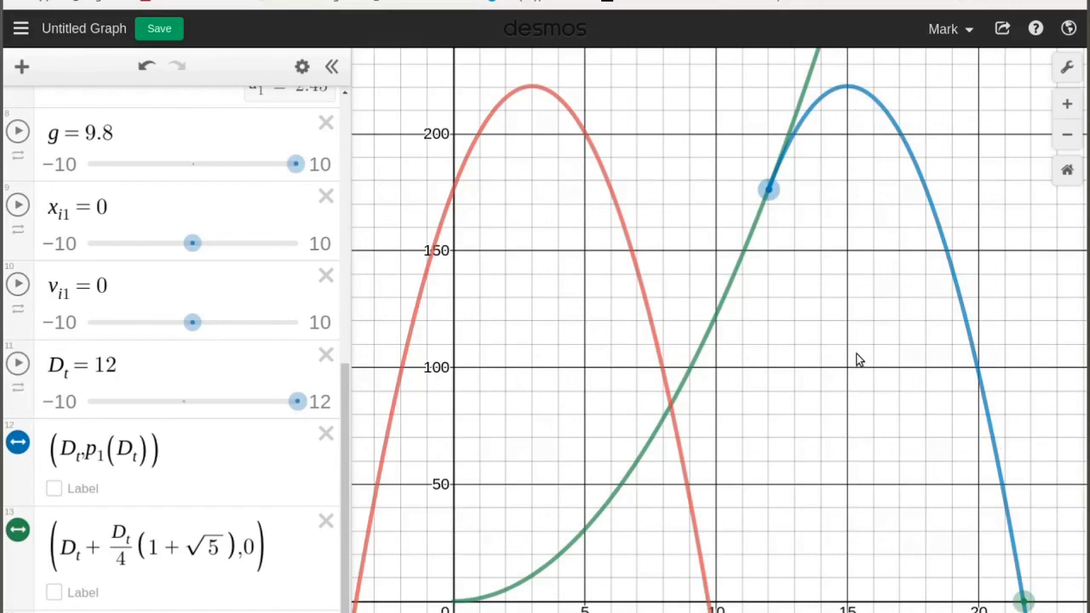
left_click(1025, 600)
left_click(1026, 601)
left_click(1024, 599)
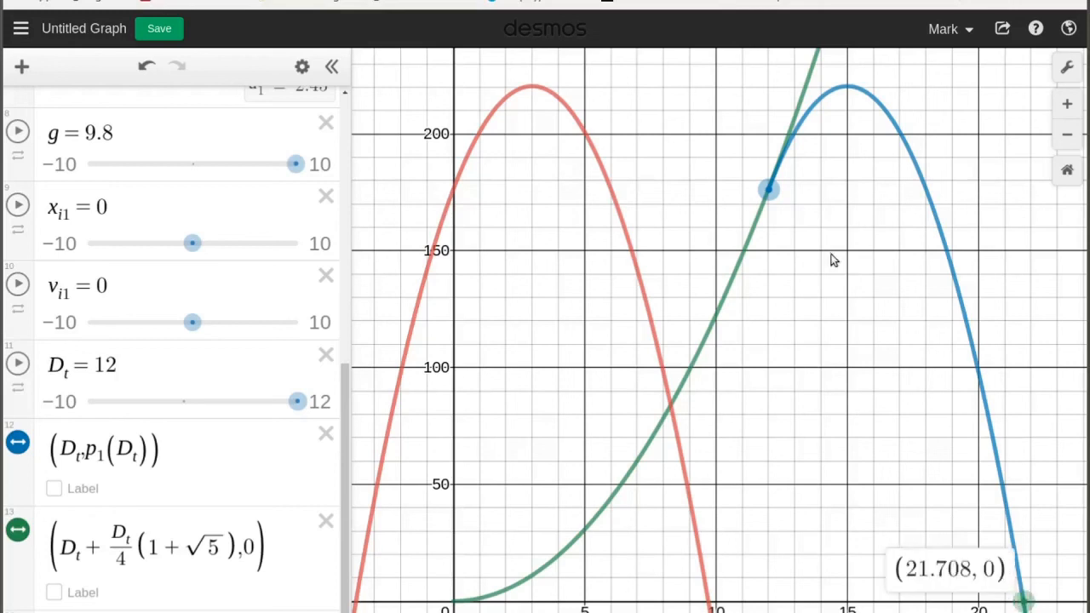